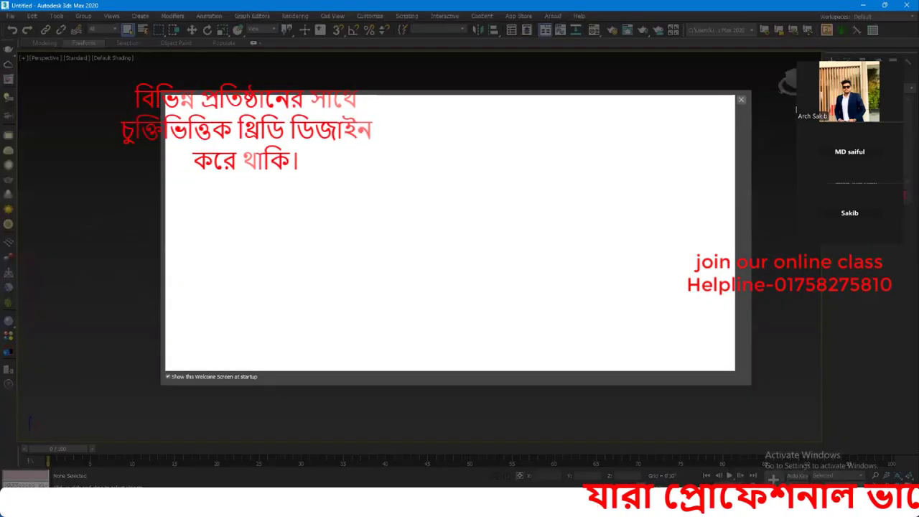
# Step: Dismiss the welcome screen and switch from the single Perspective view to the four-viewport layout
pyautogui.press('Escape')
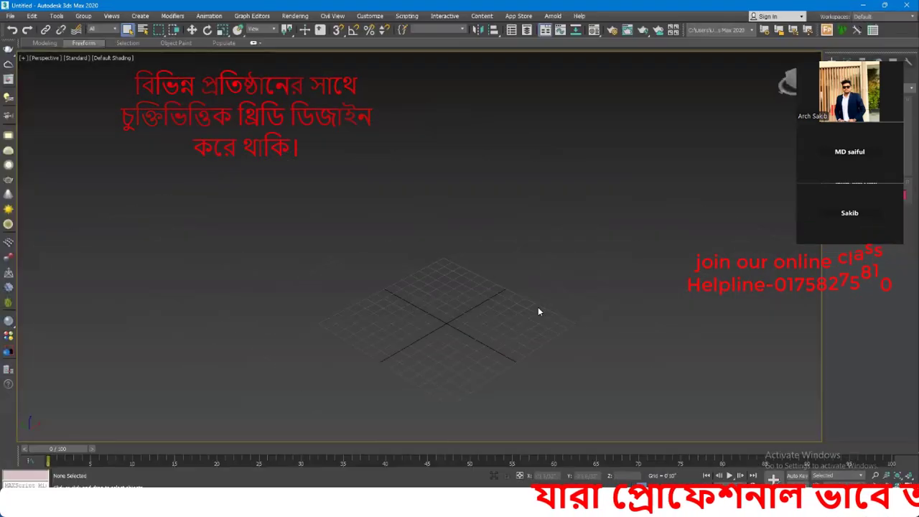
pyautogui.scroll(5, 538, 311)
pyautogui.hotkey('alt', 'w')
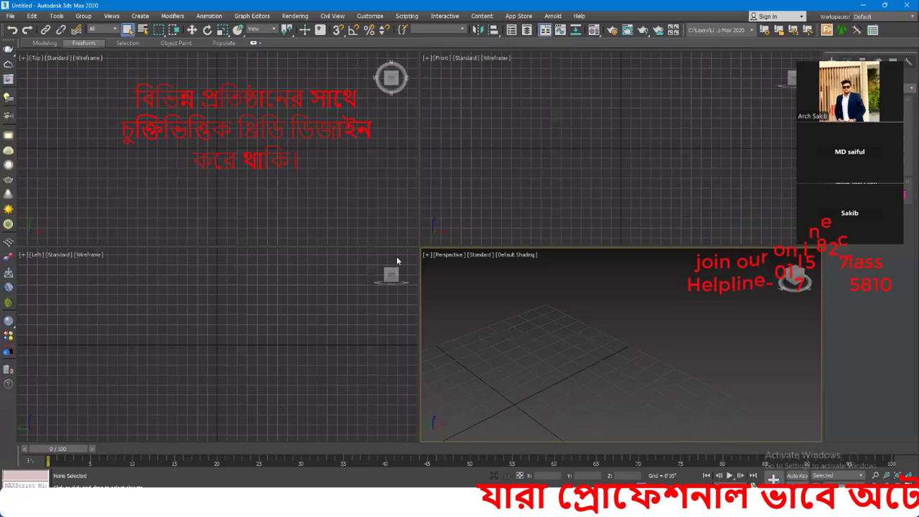
pyautogui.click(324, 207)
pyautogui.click(504, 230)
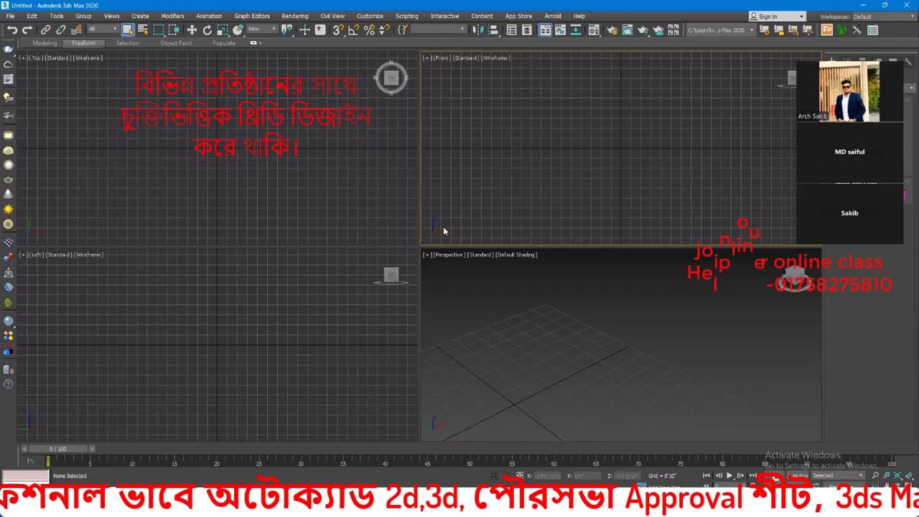
# Step: Examine the grids of the Top, Left and Perspective viewports and the views available for the Top viewport
pyautogui.moveTo(377, 118); pyautogui.dragTo(346, 170, button='middle')
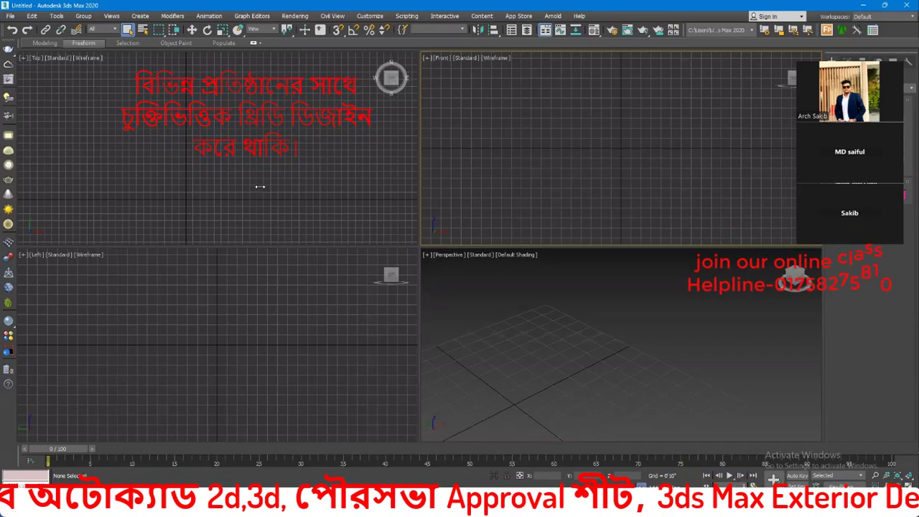
pyautogui.scroll(-2, 260, 187)
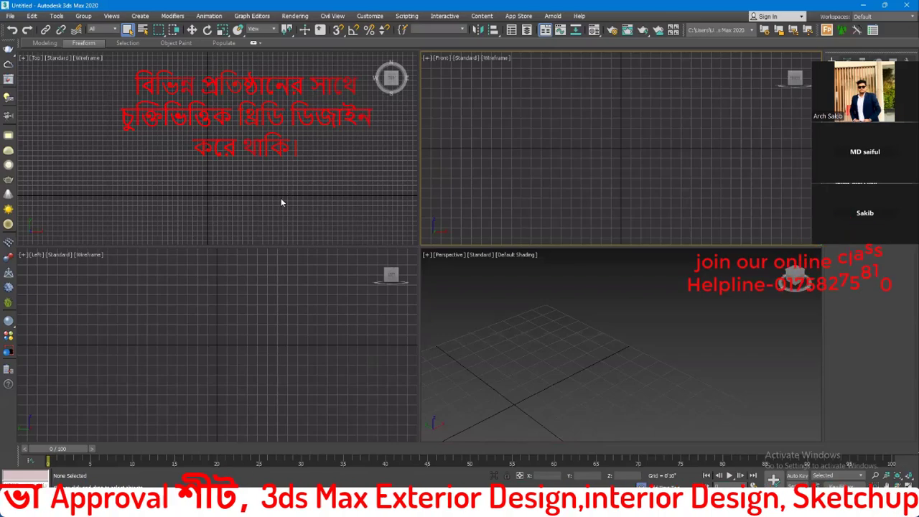
pyautogui.scroll(-2, 279, 284)
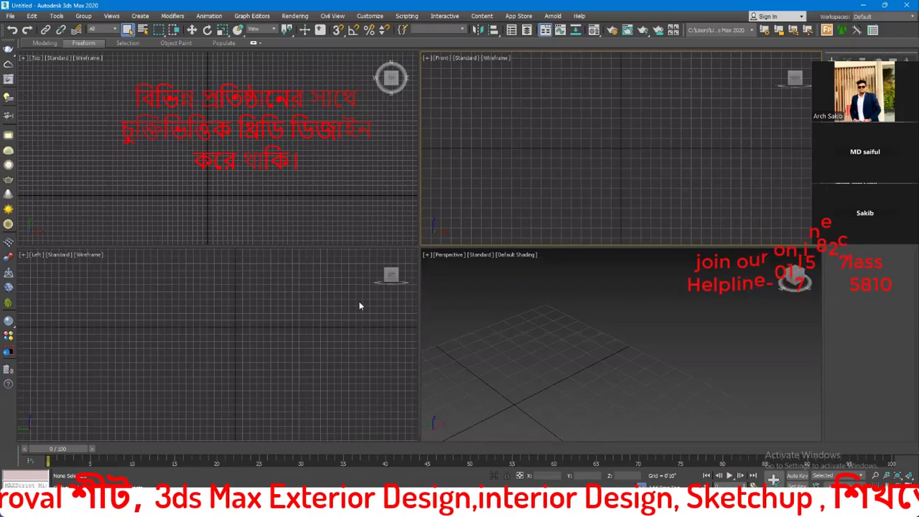
pyautogui.click(323, 216)
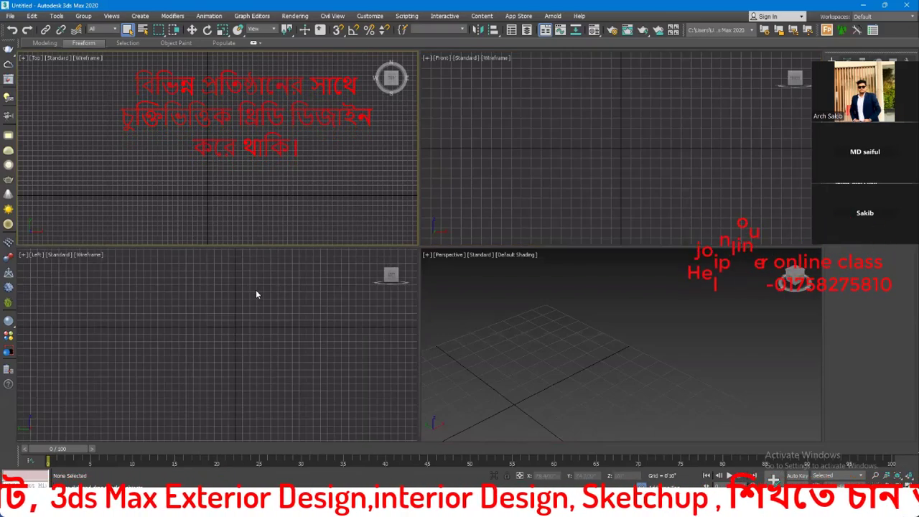
pyautogui.scroll(2, 513, 365)
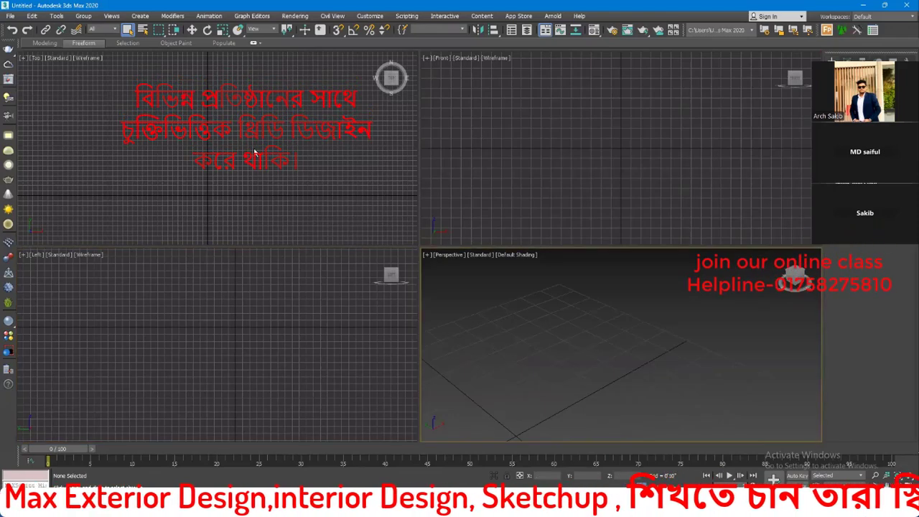
pyautogui.scroll(-3, 169, 133)
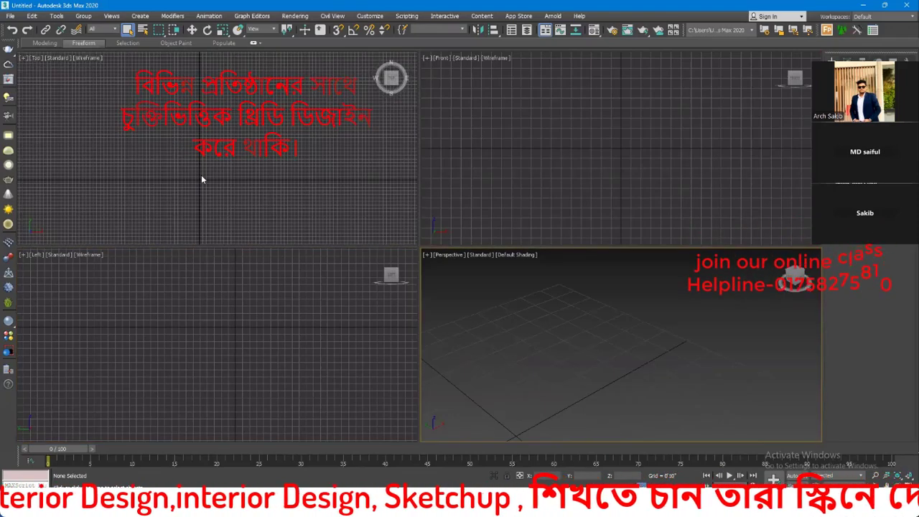
pyautogui.scroll(2, 201, 175)
pyautogui.scroll(-1, 266, 196)
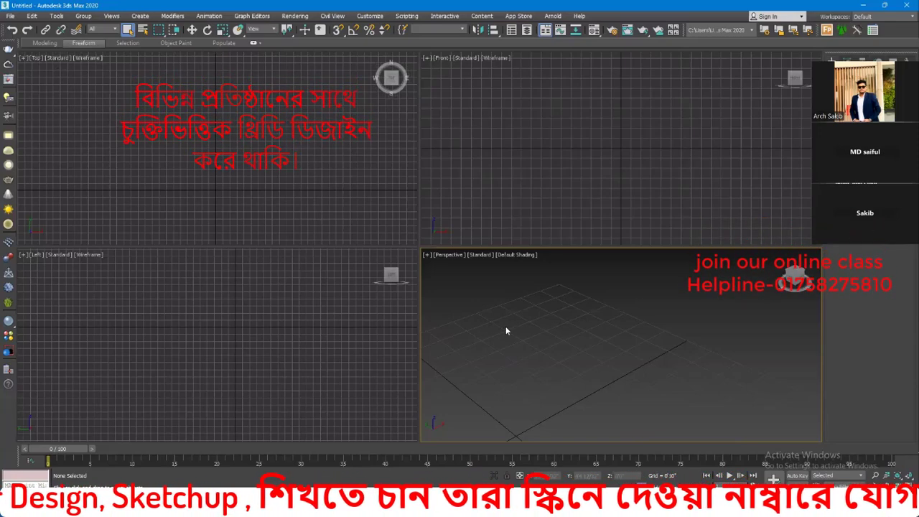
pyautogui.click(37, 58)
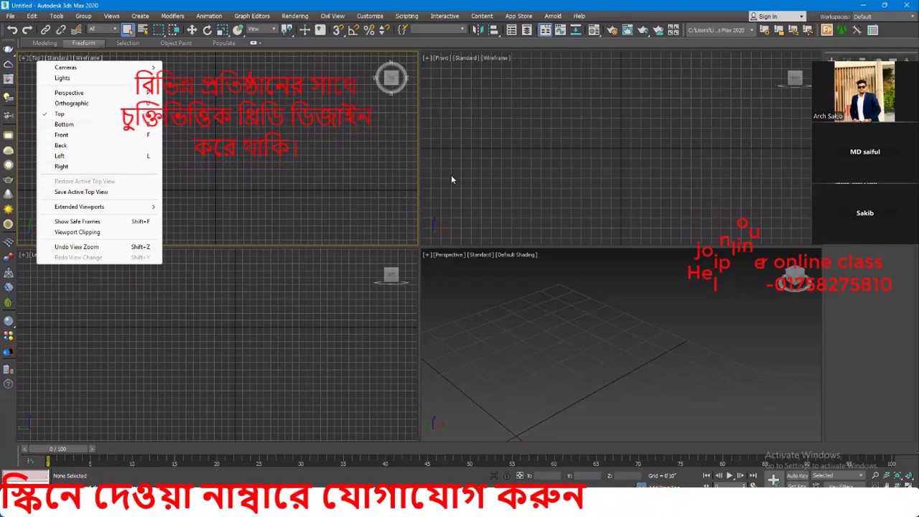
pyautogui.click(263, 132)
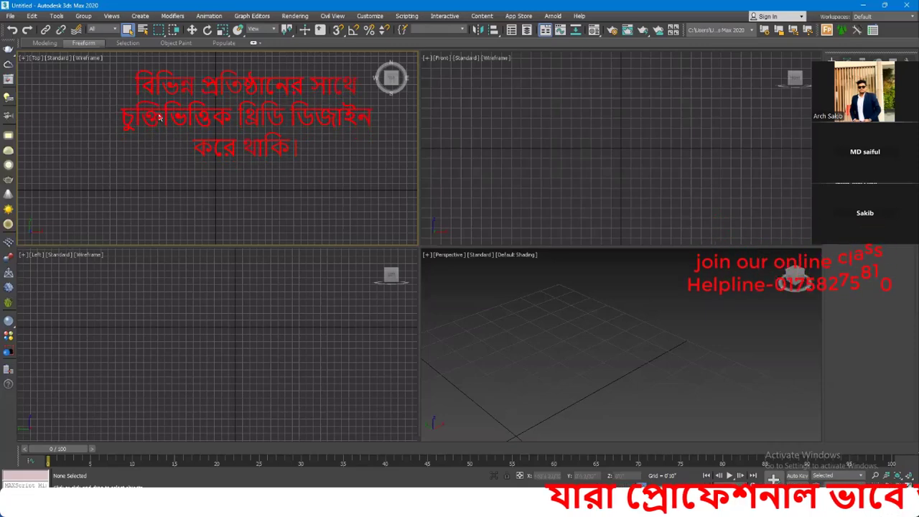
# Step: Cycle the Top viewport through the Left, Front and Perspective views and return it to Top
pyautogui.press('l')
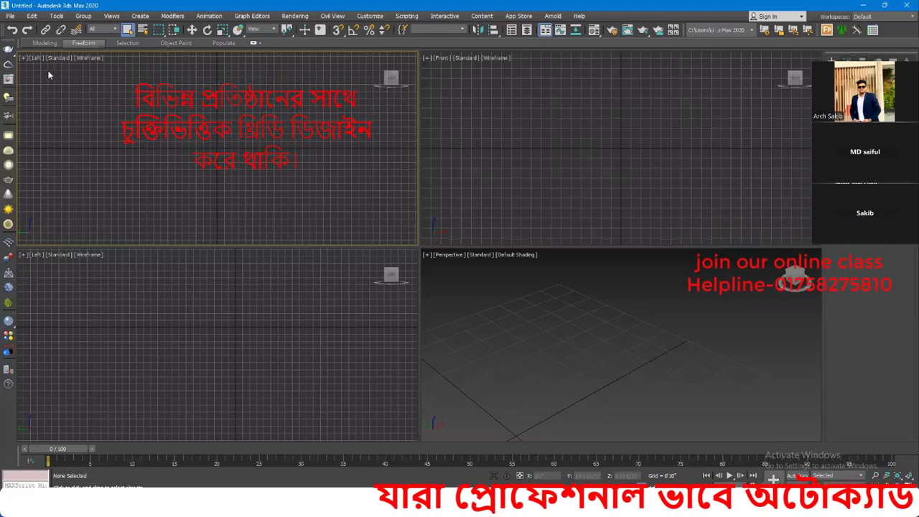
pyautogui.press('f')
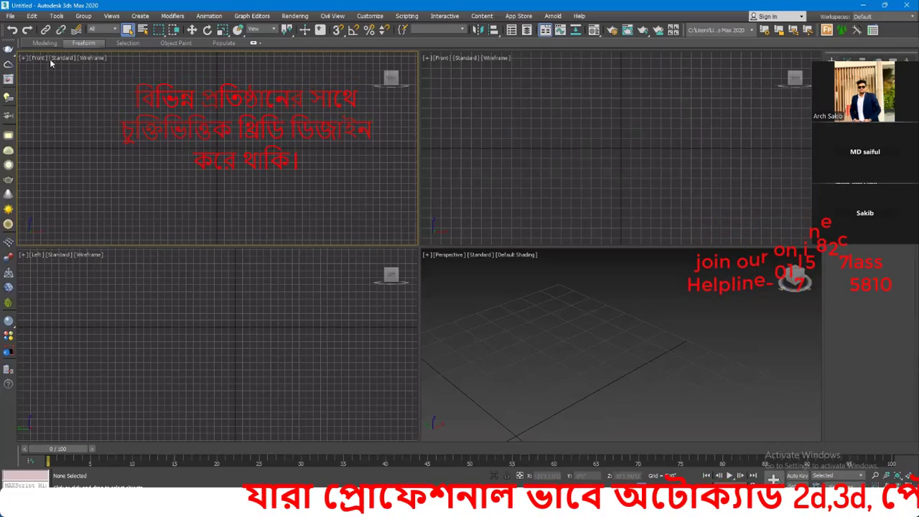
pyautogui.press('p')
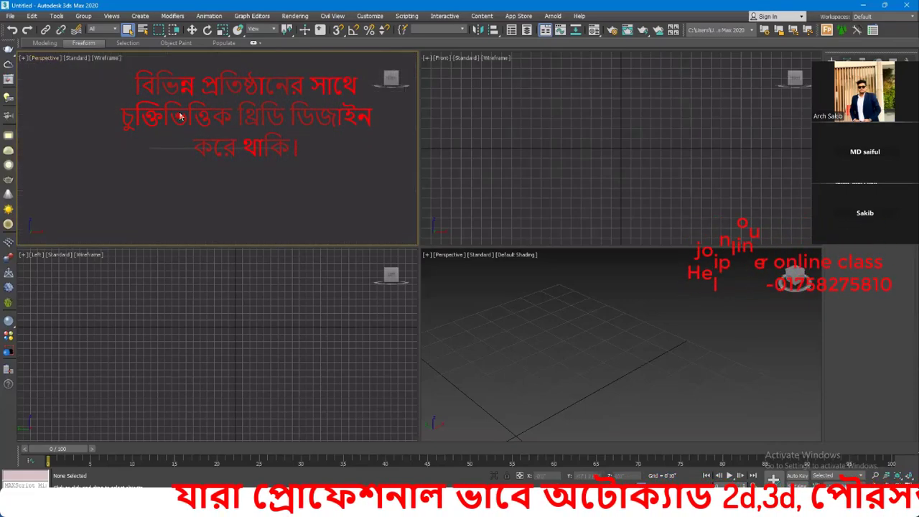
pyautogui.moveTo(234, 144); pyautogui.dragTo(238, 204, button='middle')
pyautogui.scroll(2, 239, 205)
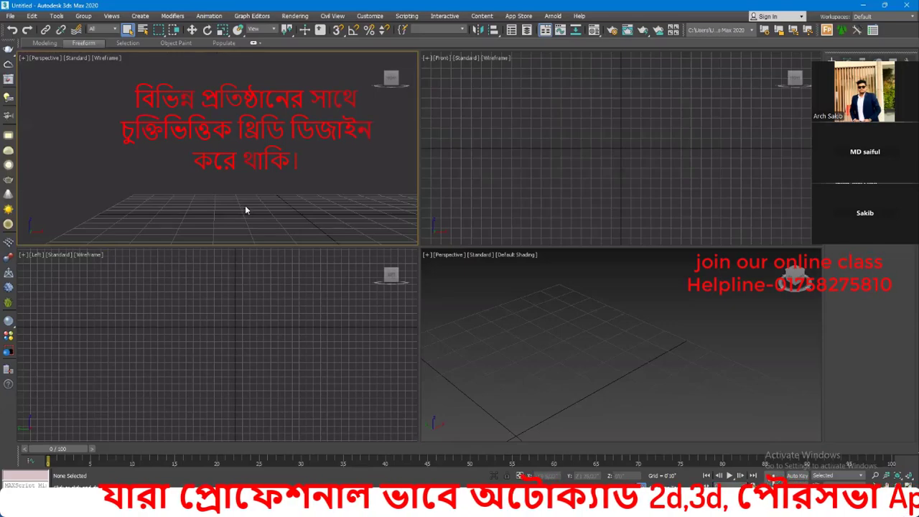
pyautogui.press('t')
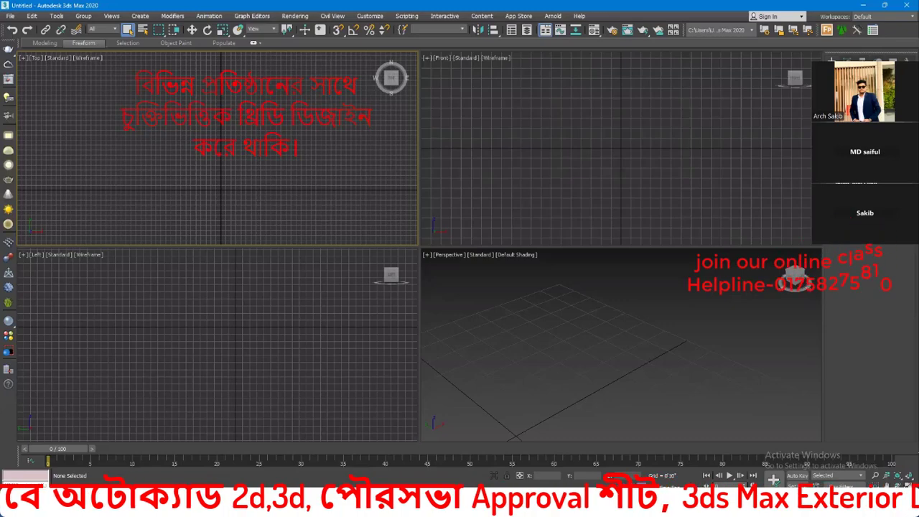
# Step: Maximize the Top viewport, trying the toggle between the single view and the four-viewport layout
pyautogui.hotkey('alt', 'w')
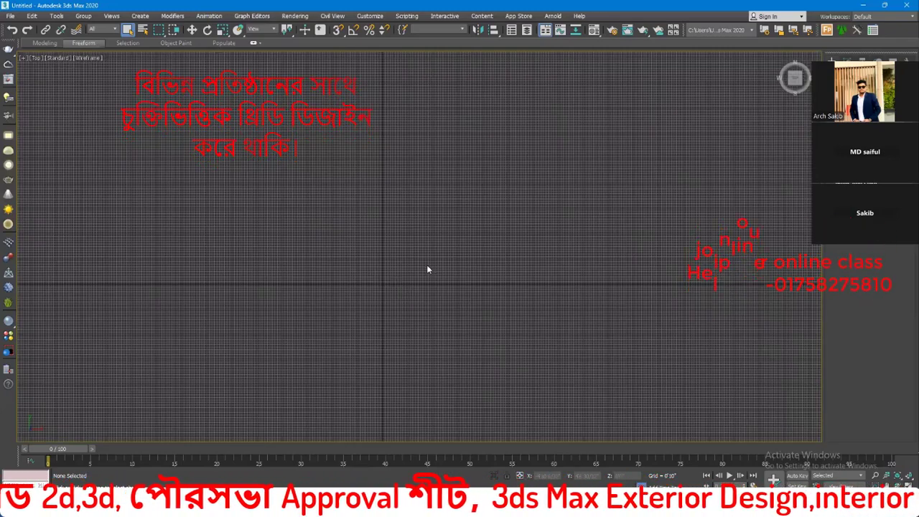
pyautogui.scroll(4, 429, 270)
pyautogui.scroll(-3, 428, 273)
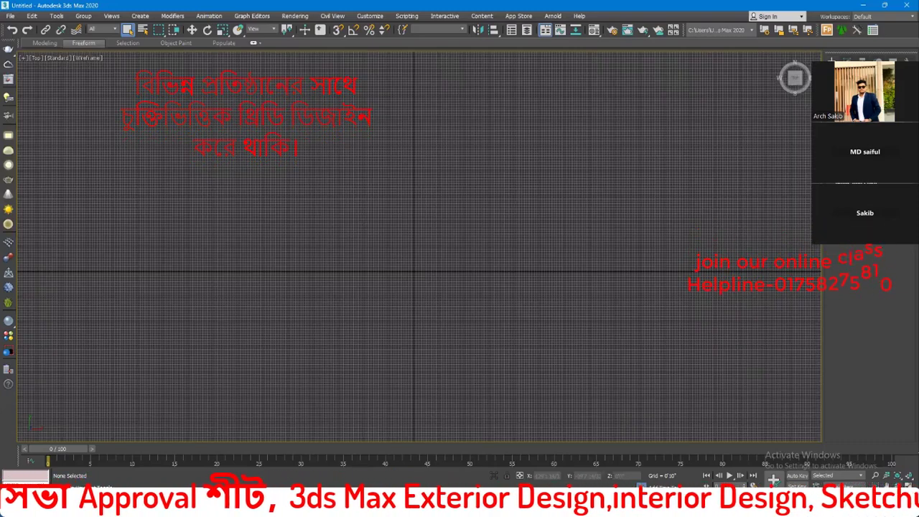
pyautogui.hotkey('alt', 'w')
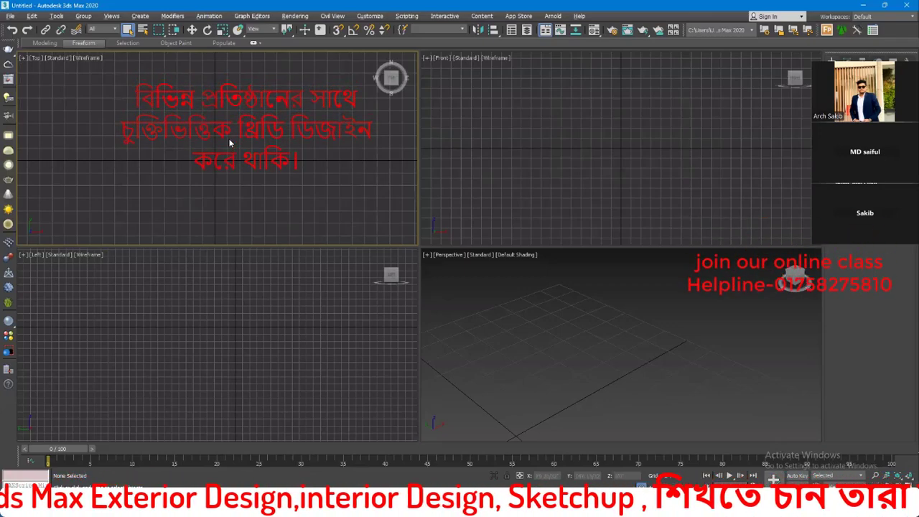
pyautogui.hotkey('alt', 'w')
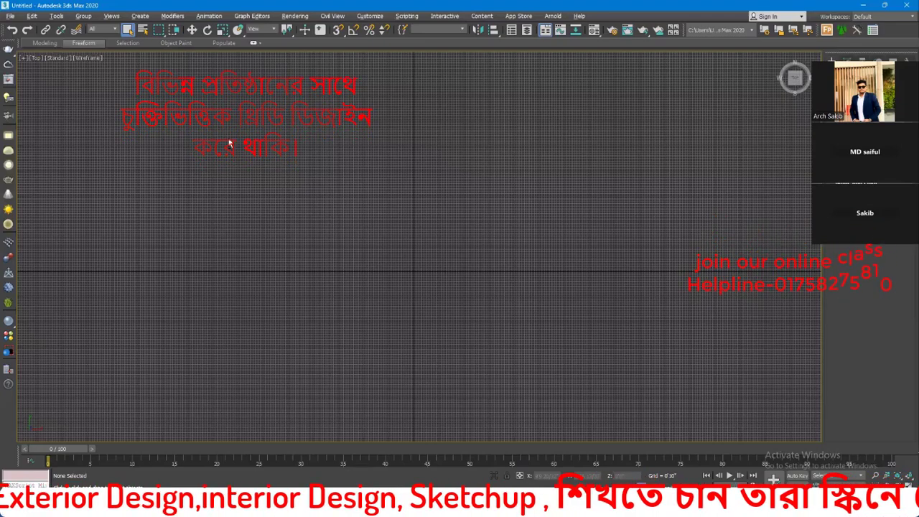
pyautogui.hotkey('alt', 'w')
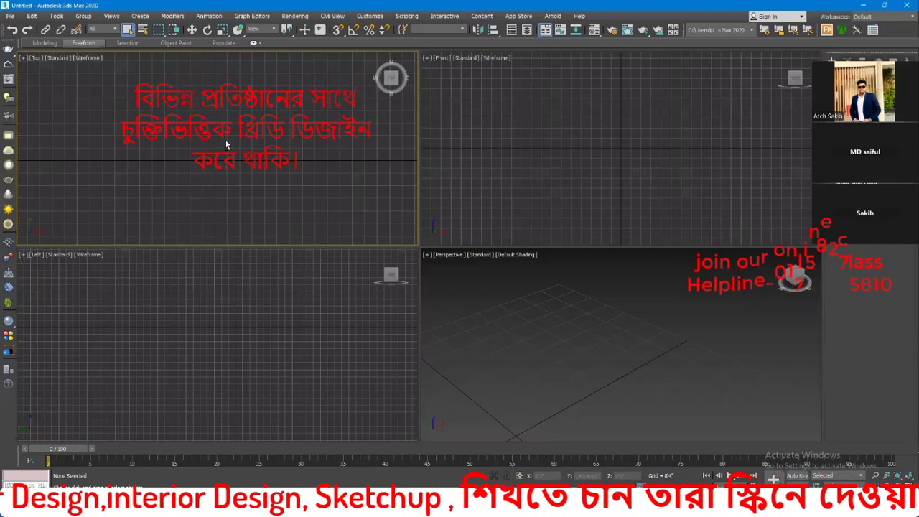
pyautogui.hotkey('alt', 'w')
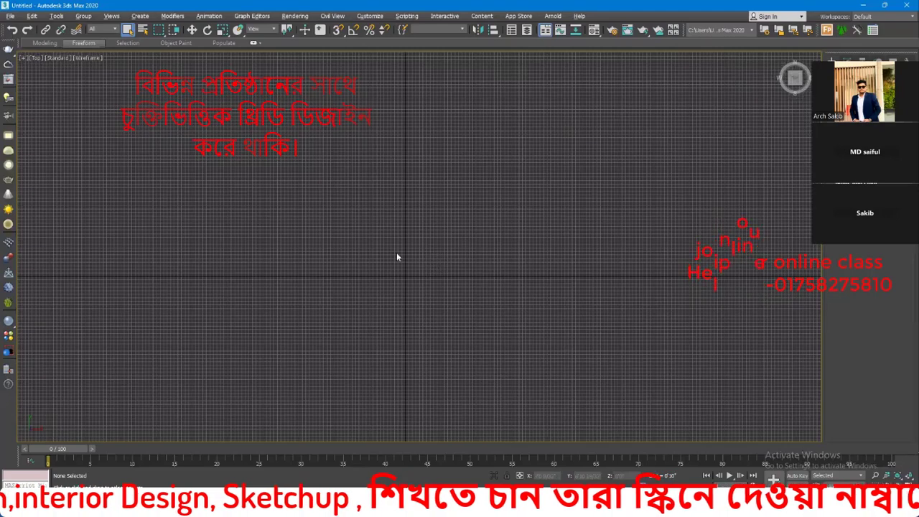
# Step: Hide the grid in the maximized Top viewport
pyautogui.scroll(-4, 357, 272)
pyautogui.scroll(2, 263, 226)
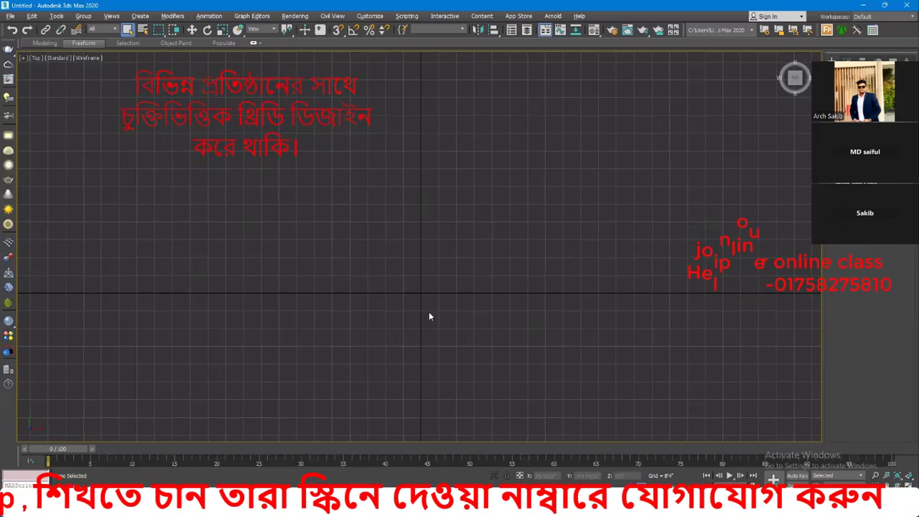
pyautogui.scroll(1, 429, 312)
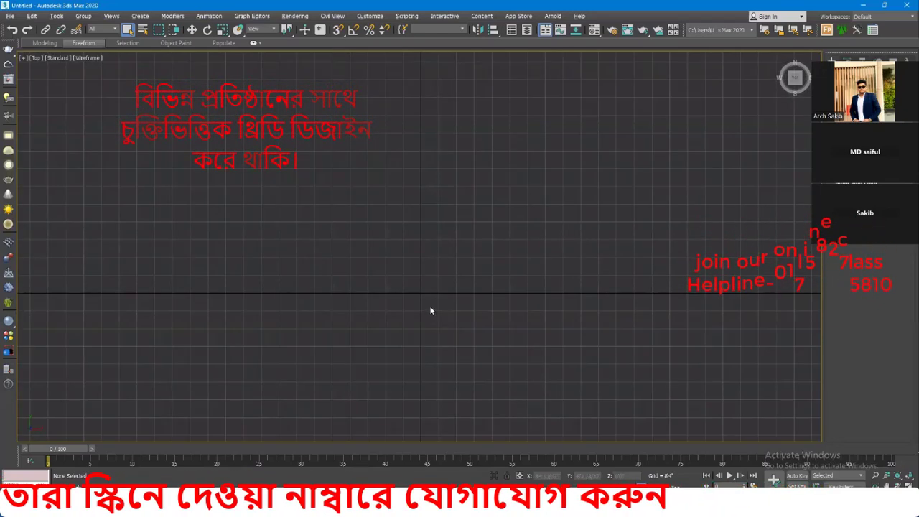
pyautogui.press('g')
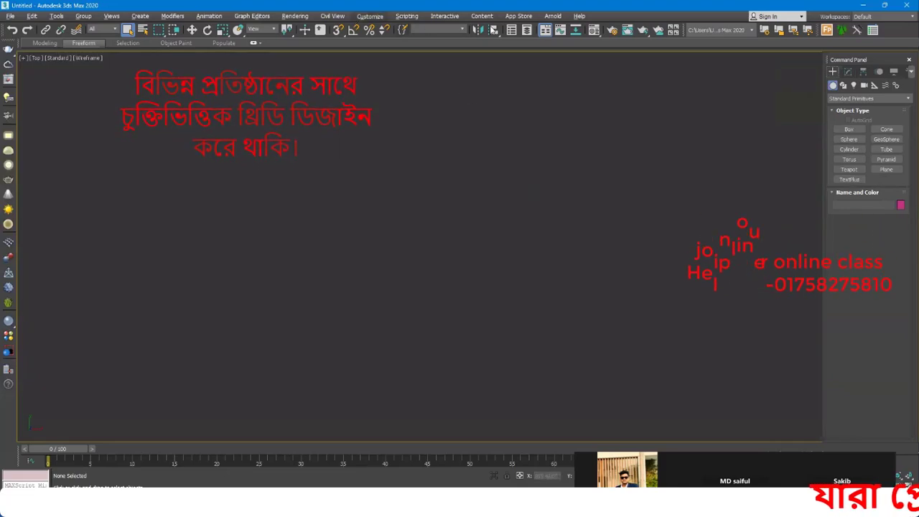
# Step: Open Render Setup and expand the Assign Renderer section of the common settings
pyautogui.click(294, 16)
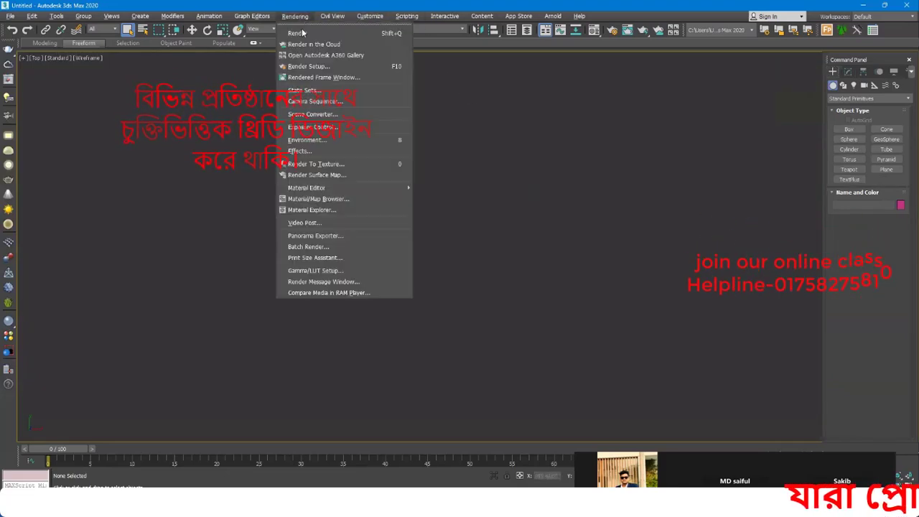
pyautogui.click(309, 66)
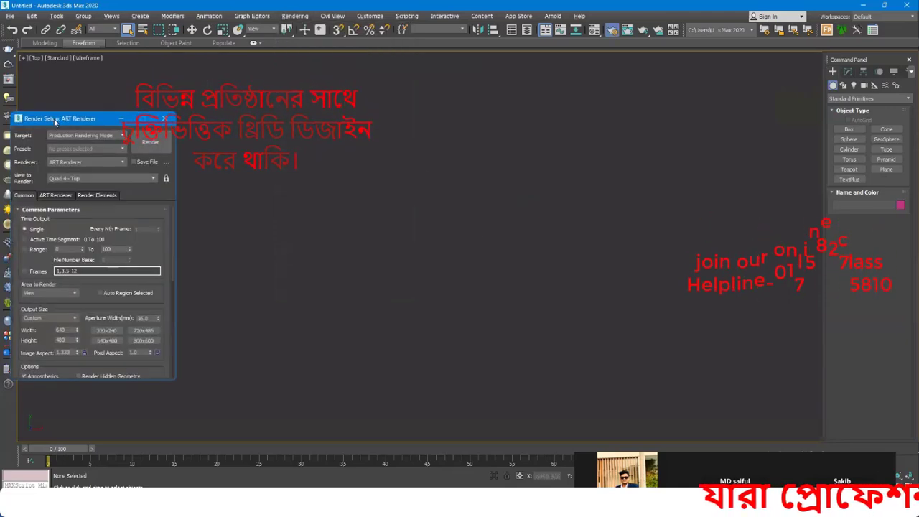
pyautogui.moveTo(276, 253); pyautogui.dragTo(270, 352)
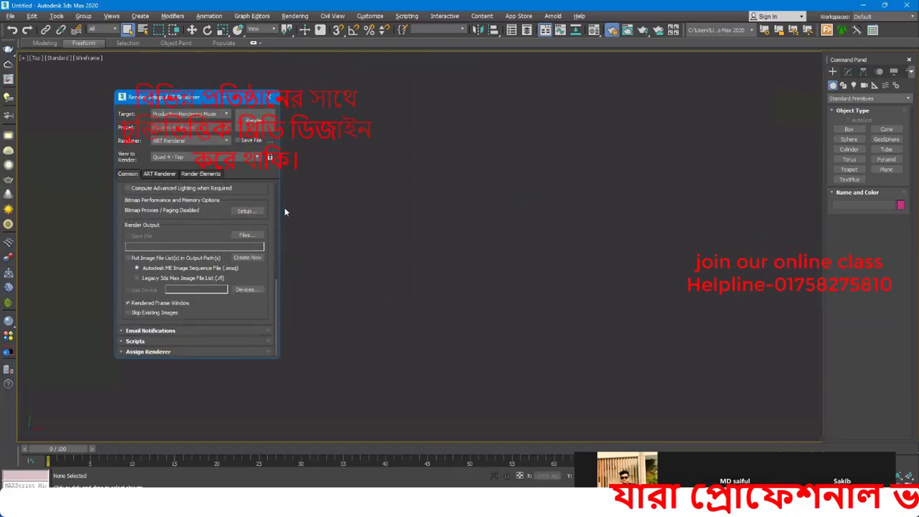
pyautogui.click(127, 174)
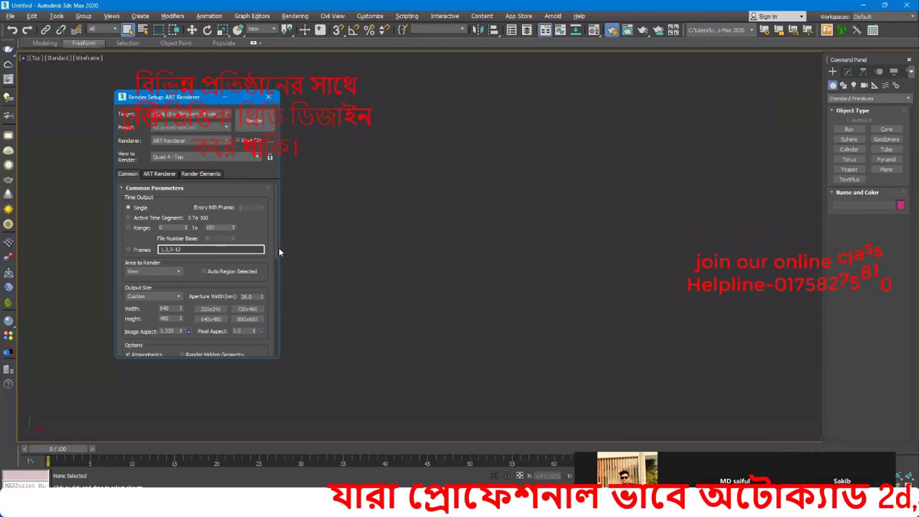
pyautogui.moveTo(283, 272); pyautogui.dragTo(189, 356)
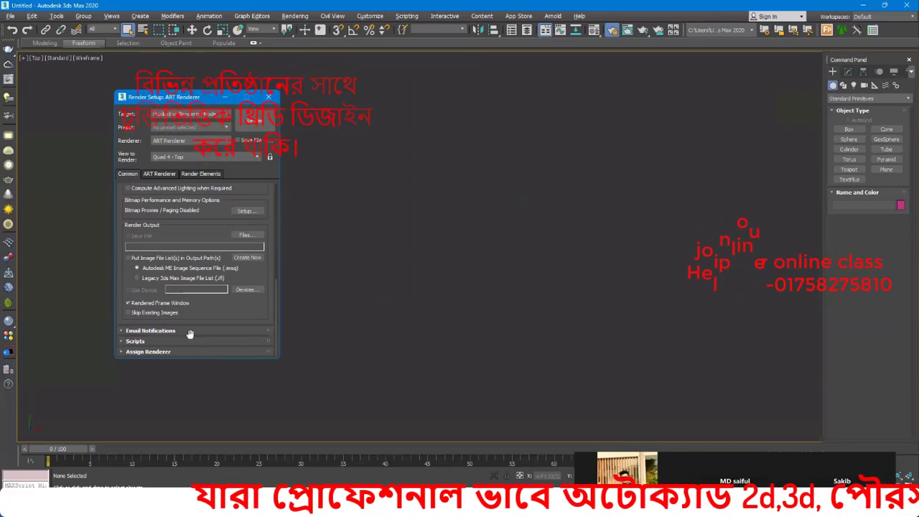
pyautogui.click(196, 351)
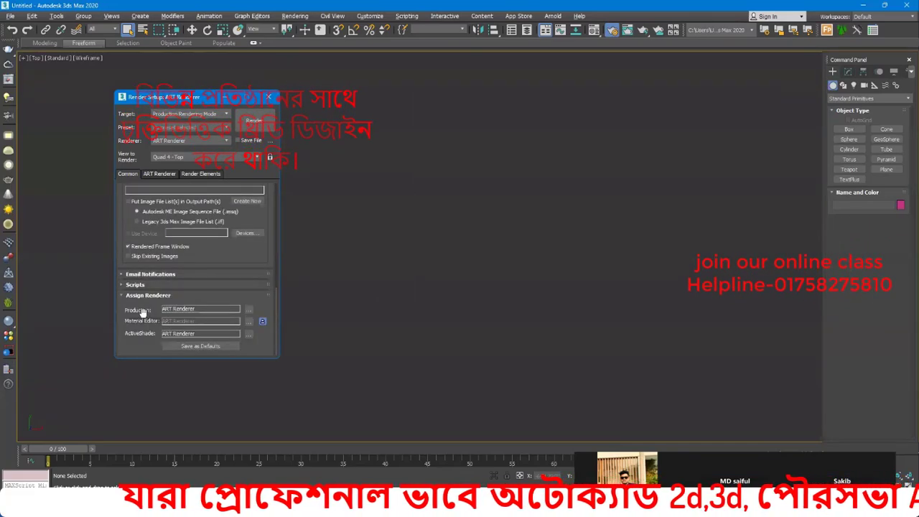
# Step: Assign V-Ray 5, hotfix 2 as the production renderer
pyautogui.click(247, 310)
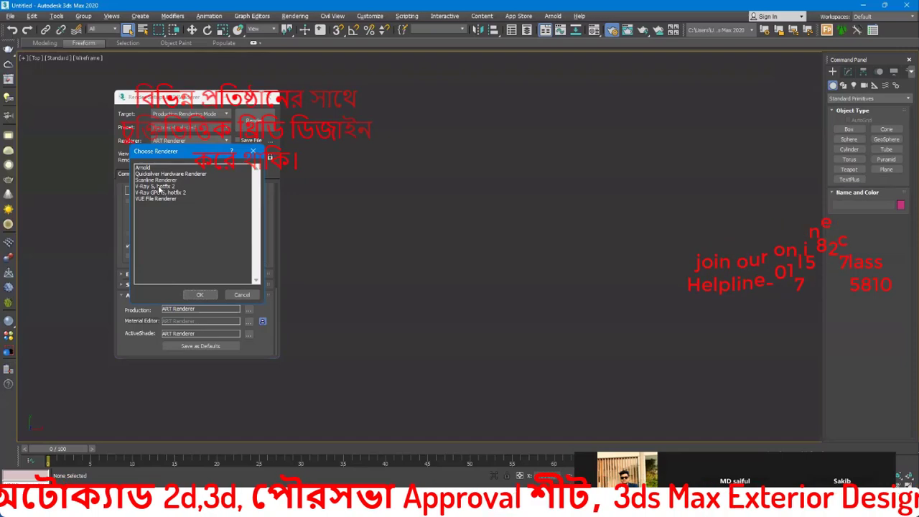
pyautogui.click(159, 186)
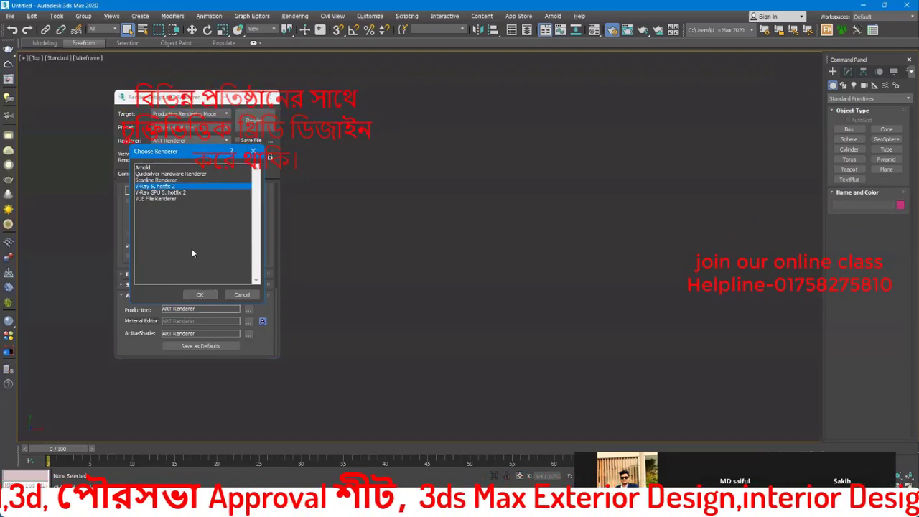
pyautogui.click(201, 294)
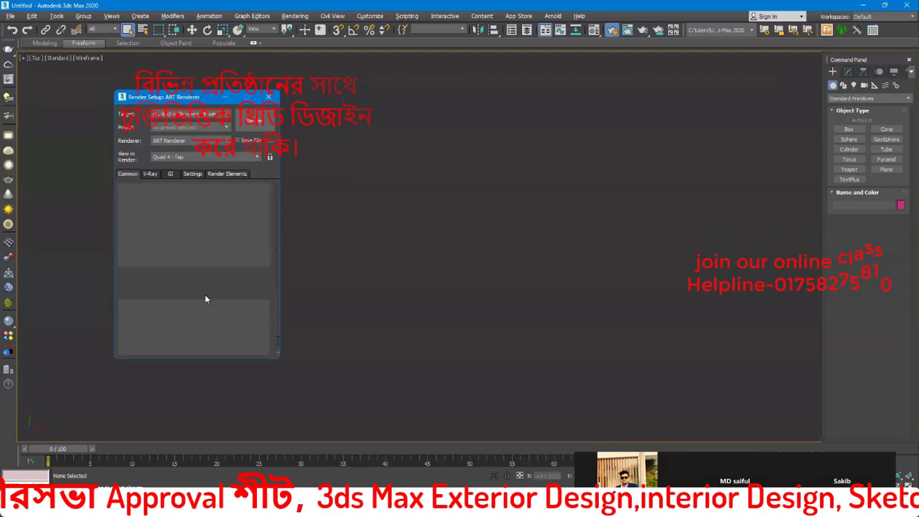
# Step: Look through the V-Ray, GI, Settings and Render Elements pages of Render Setup
pyautogui.click(151, 175)
pyautogui.click(173, 175)
pyautogui.click(192, 175)
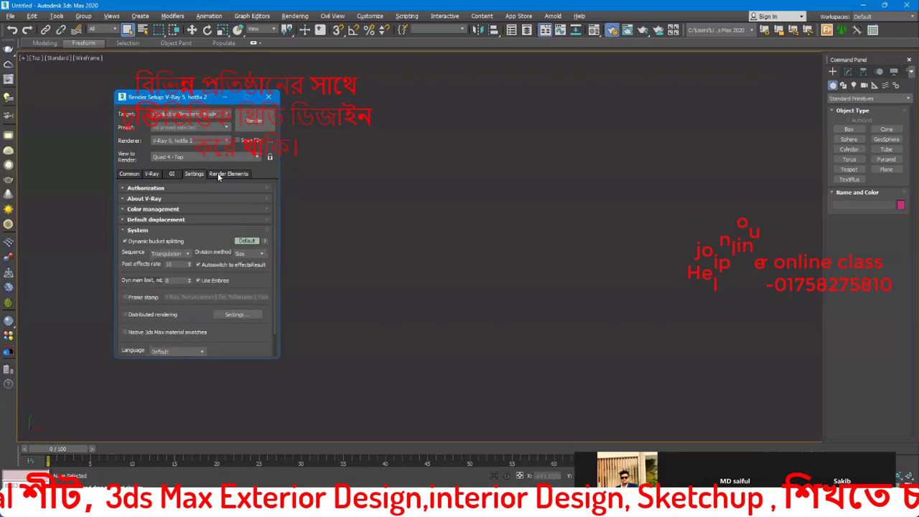
pyautogui.click(214, 174)
pyautogui.click(193, 174)
pyautogui.click(172, 174)
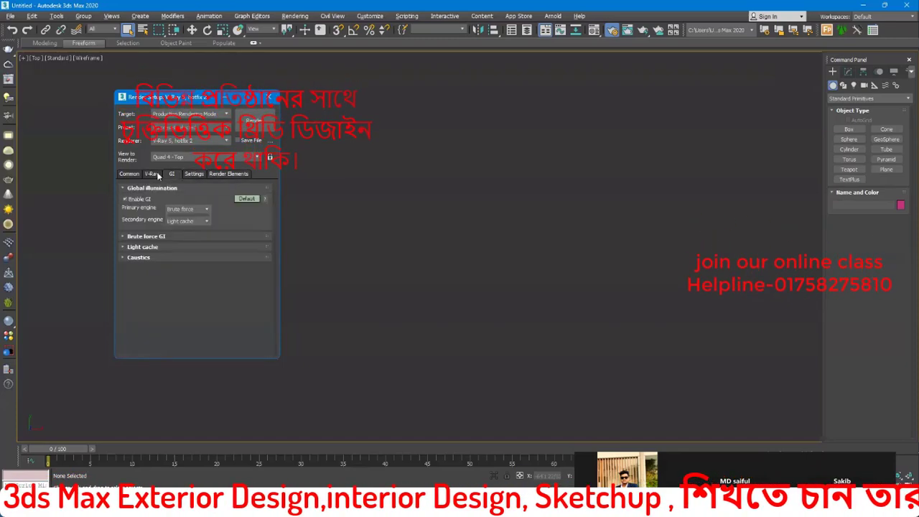
pyautogui.click(151, 174)
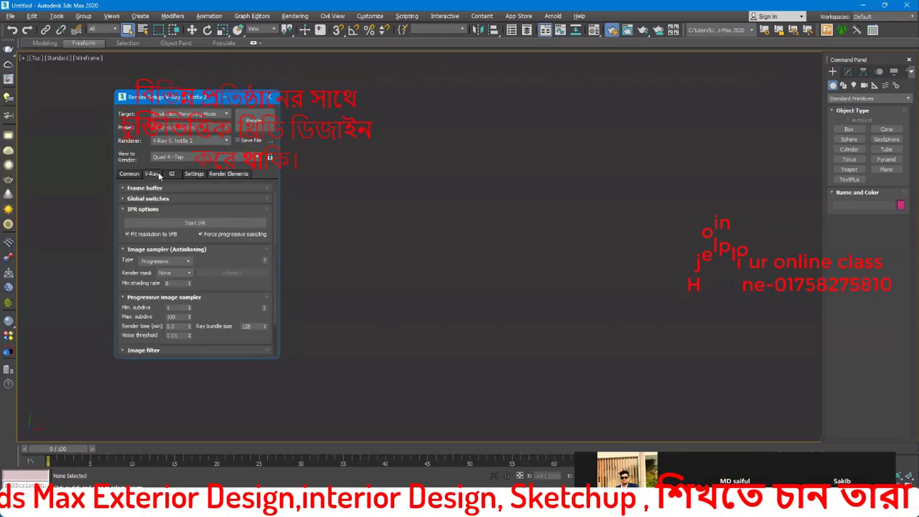
# Step: Collapse the IPR options, Image sampler and Progressive image sampler sections in the V-Ray settings, and check the GI settings
pyautogui.click(148, 209)
pyautogui.click(164, 267)
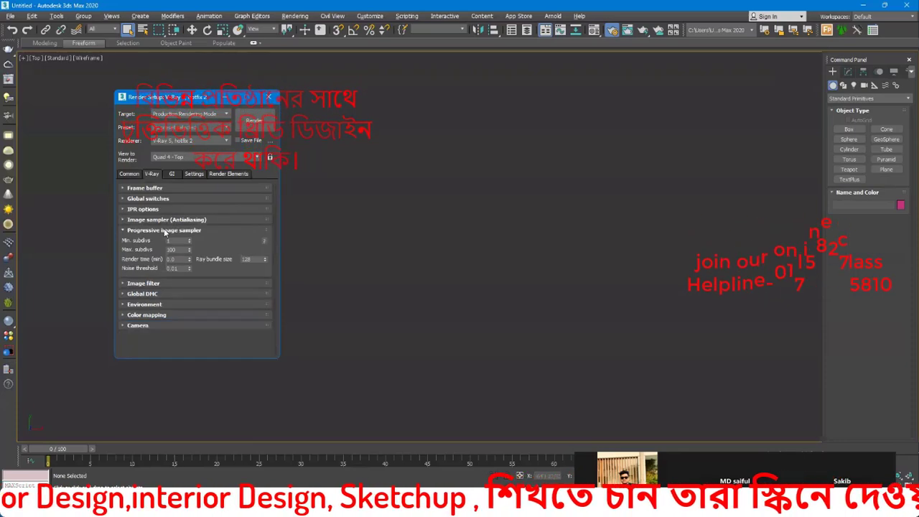
pyautogui.click(166, 220)
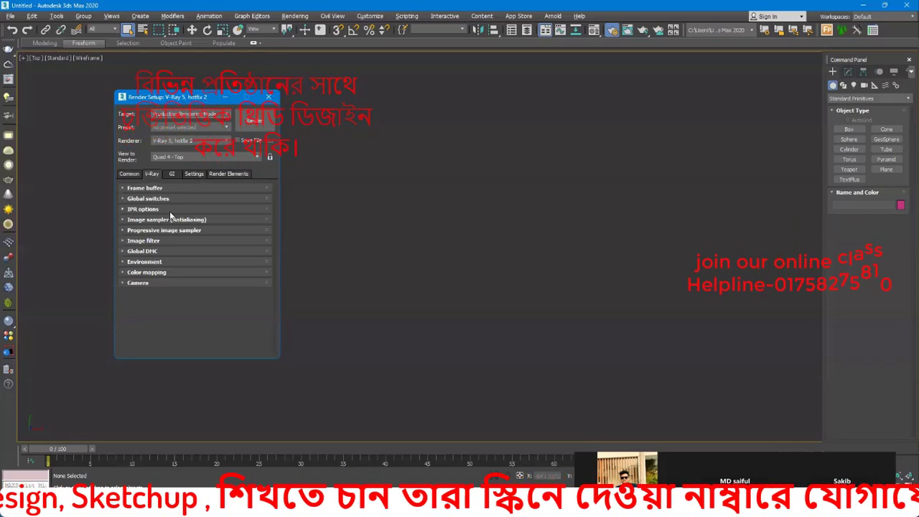
pyautogui.click(172, 174)
pyautogui.click(151, 174)
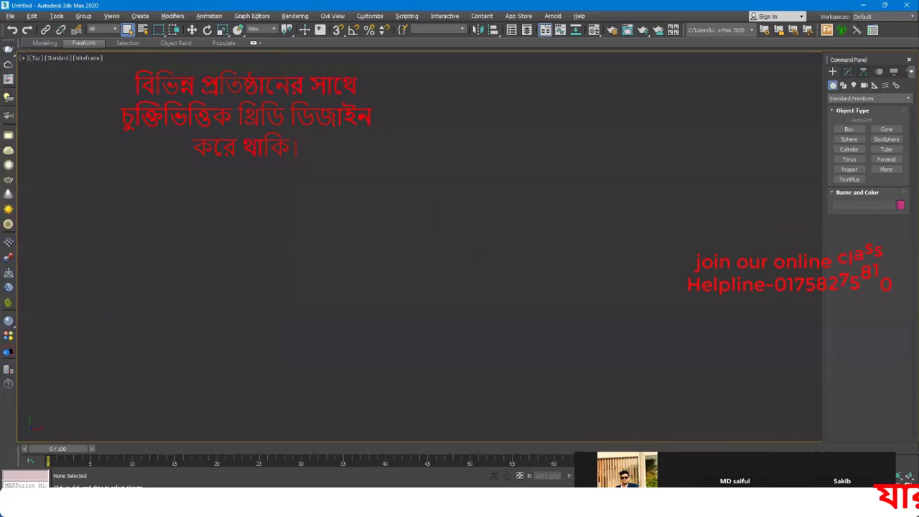
# Step: Return to the four-viewport layout and show the grid again in the Top viewport
pyautogui.hotkey('alt', 'w')
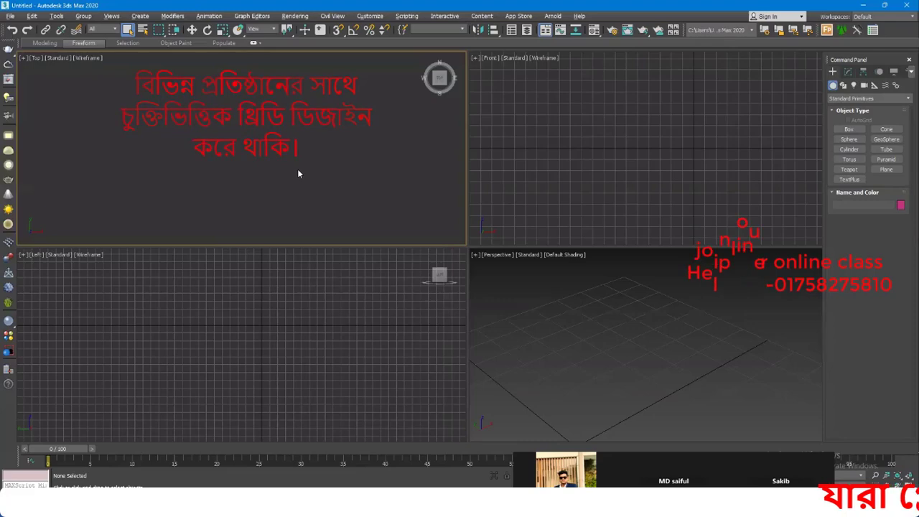
pyautogui.click(383, 319)
pyautogui.moveTo(284, 118); pyautogui.dragTo(145, 79, button='middle')
pyautogui.scroll(-2, 662, 335)
# Step: Draw a solid rectangular box on the grid in the Perspective viewport
pyautogui.click(663, 339)
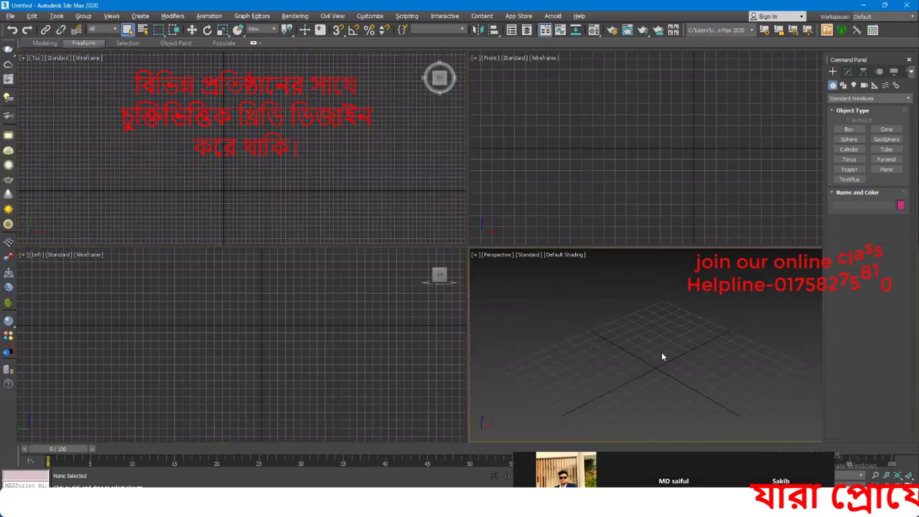
pyautogui.scroll(2, 661, 348)
pyautogui.click(850, 129)
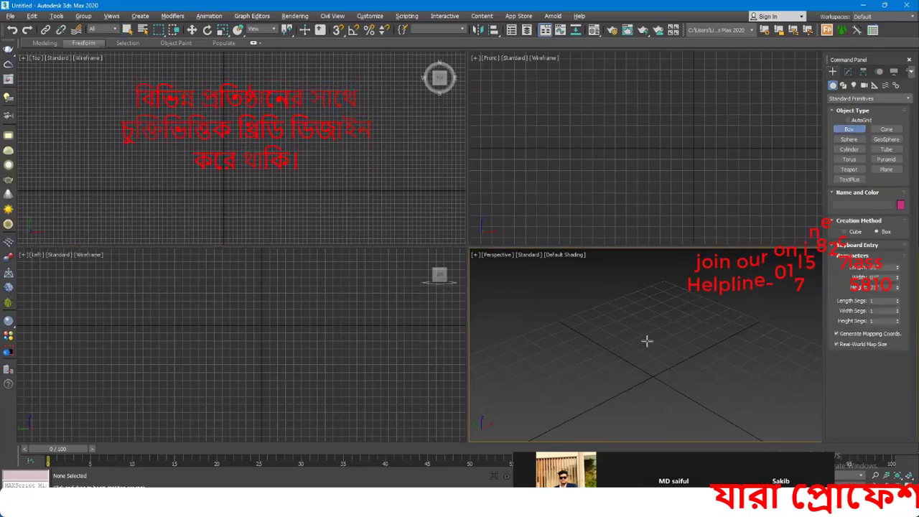
pyautogui.moveTo(595, 325)
pyautogui.mouseDown()
pyautogui.moveTo(632, 356)
pyautogui.moveTo(636, 408)
pyautogui.mouseUp()
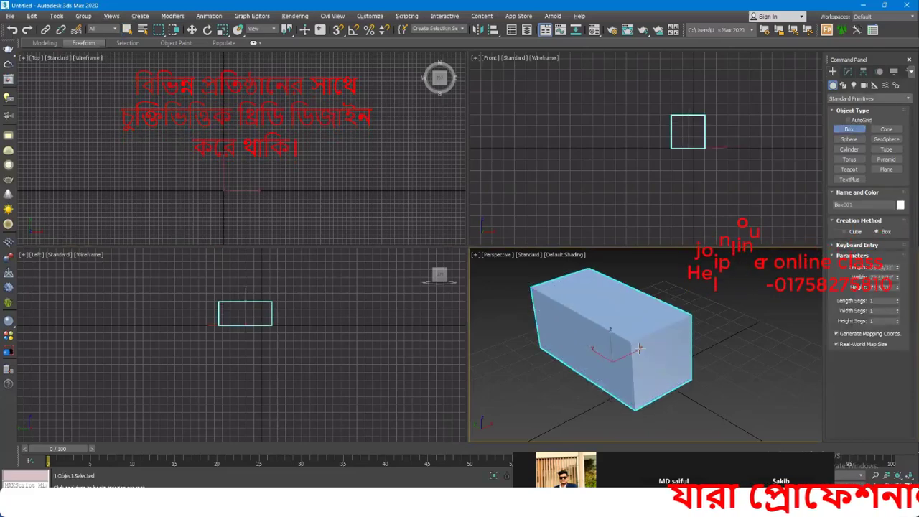
pyautogui.click(672, 371)
# Step: View the box at different zoom levels and from another angle, and delete it
pyautogui.scroll(-3, 672, 372)
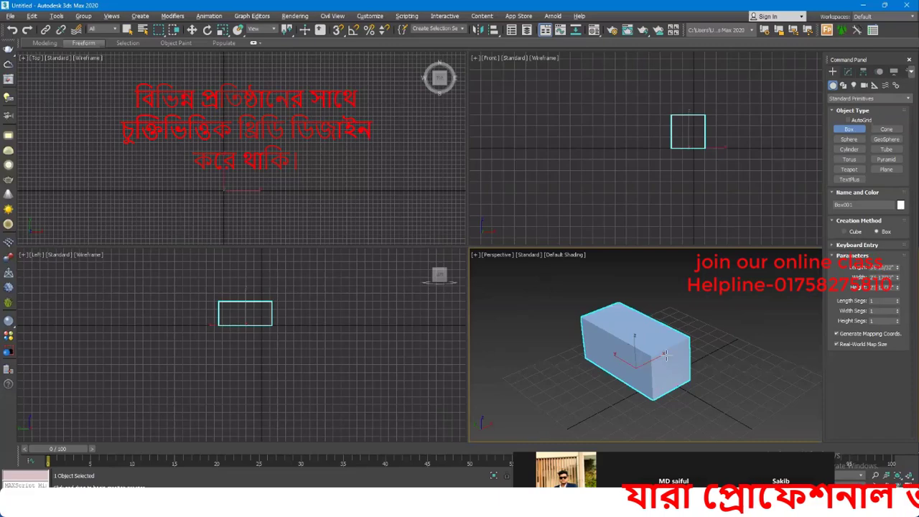
pyautogui.scroll(3, 655, 338)
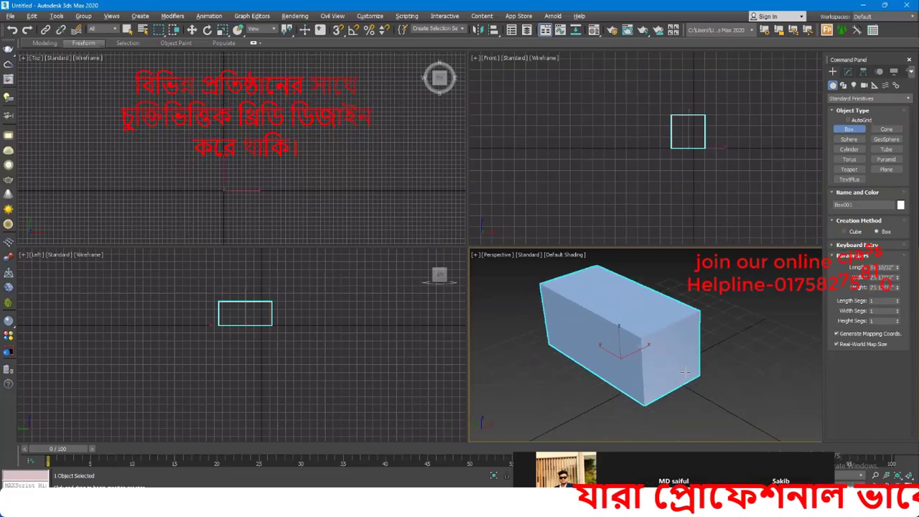
pyautogui.keyDown('alt'); pyautogui.moveTo(673, 375); pyautogui.dragTo(699, 384, button='middle'); pyautogui.keyUp('alt')
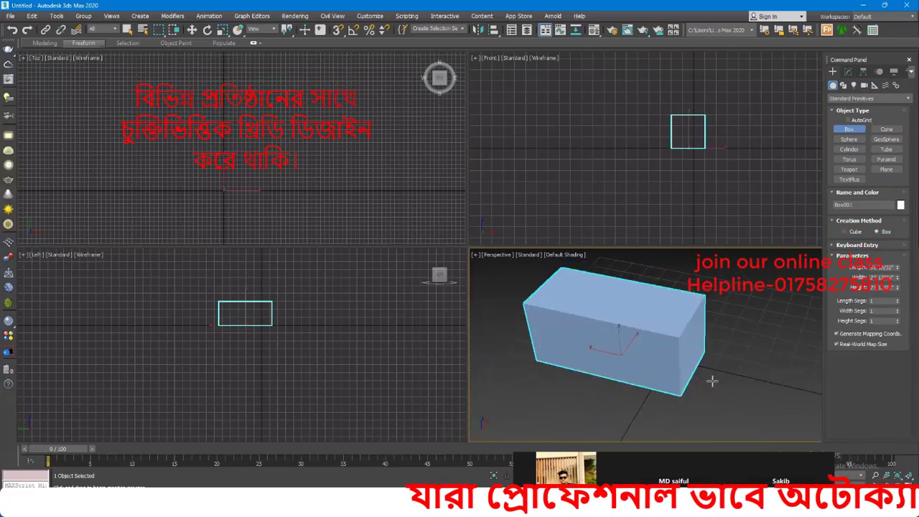
pyautogui.press('Delete')
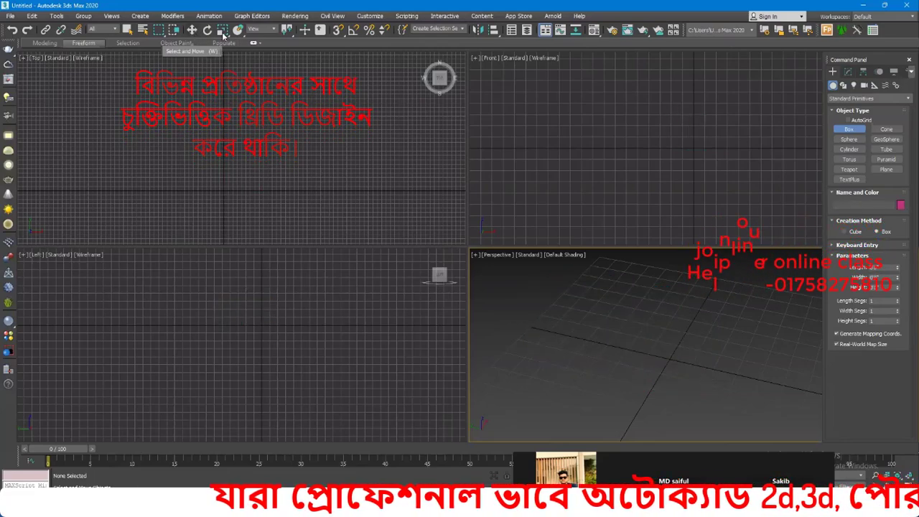
# Step: Review the Perpendicular, Endpoint and Midpoint snap options in Grid and Snap Settings, and close the dialog
pyautogui.rightClick(338, 30)
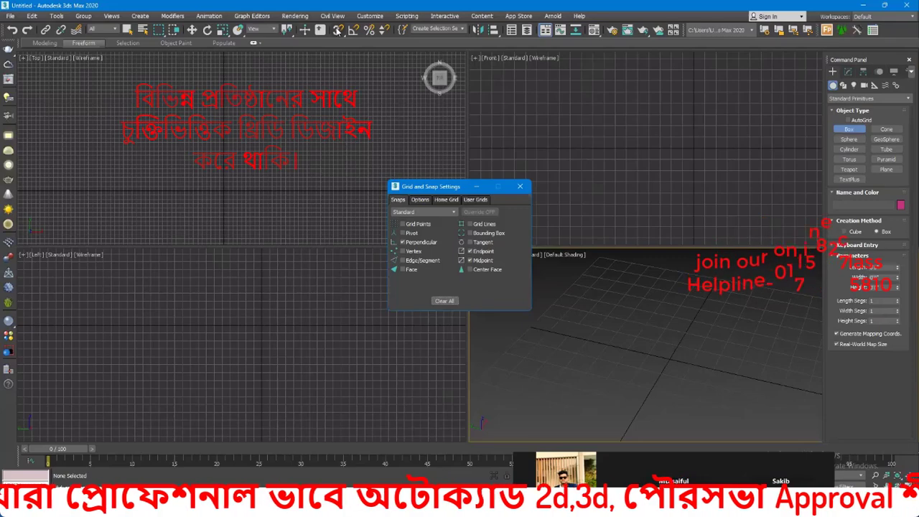
pyautogui.click(425, 243)
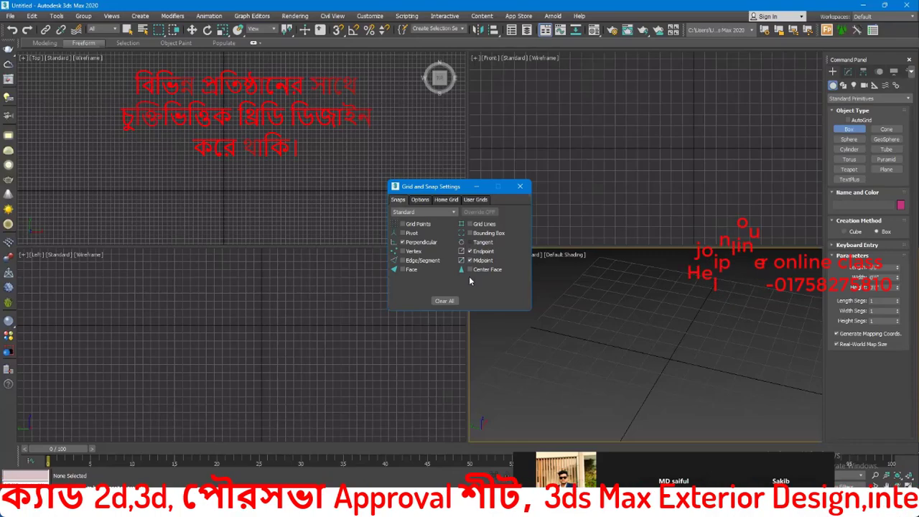
pyautogui.click(520, 188)
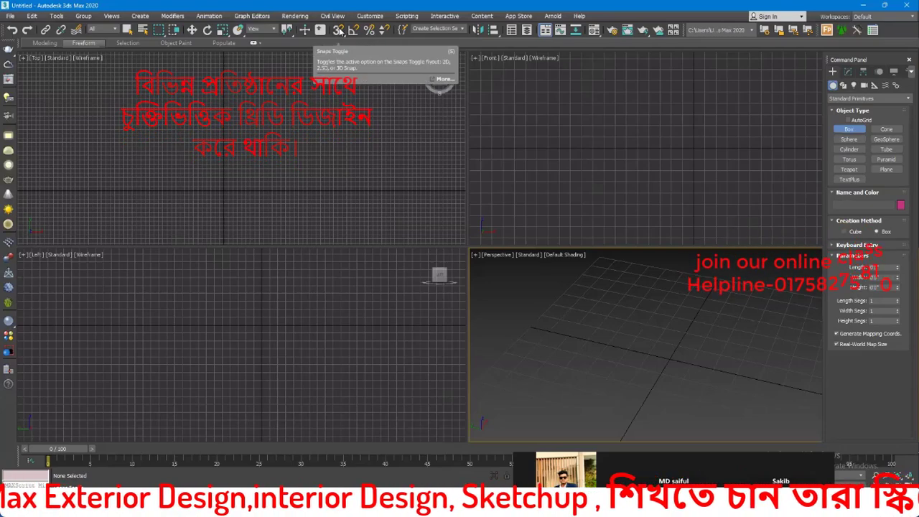
# Step: Turn on snapping, try a different snap mode, and set it to 3D snap
pyautogui.moveTo(344, 42); pyautogui.dragTo(342, 76)
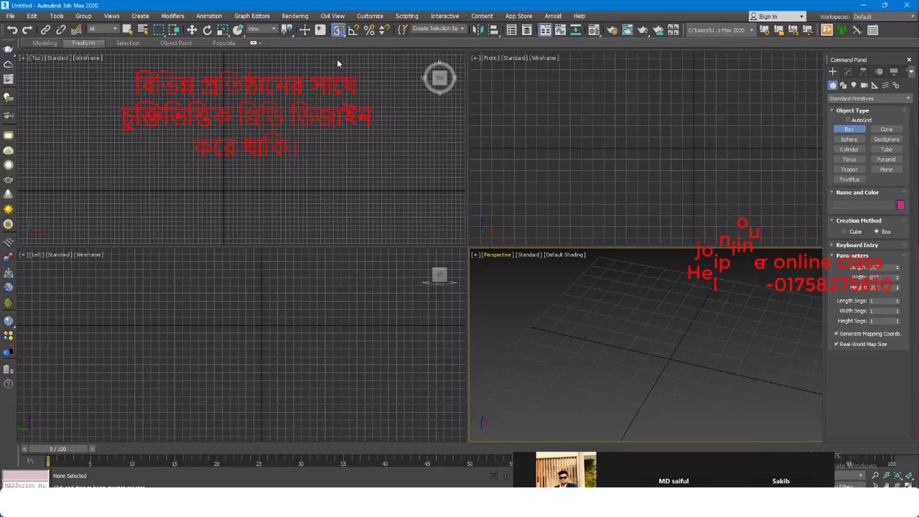
pyautogui.moveTo(338, 29); pyautogui.dragTo(338, 62)
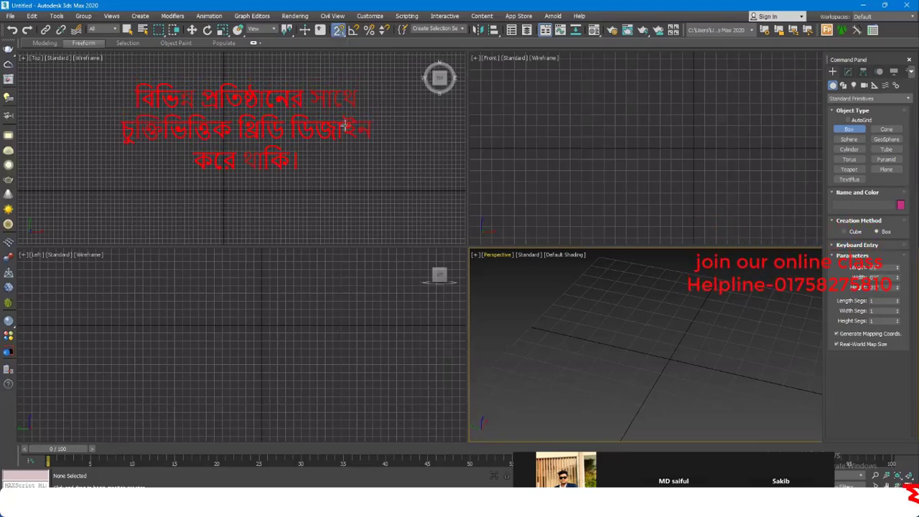
pyautogui.moveTo(339, 29); pyautogui.dragTo(338, 75)
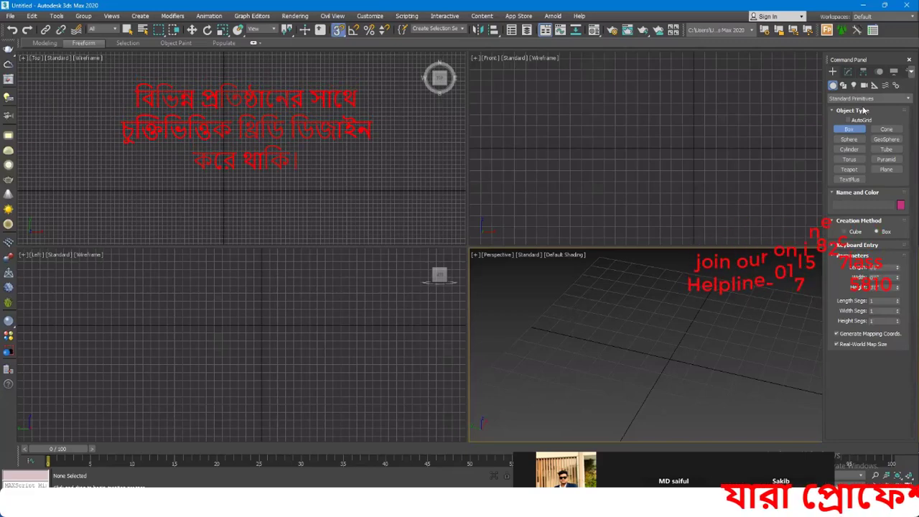
# Step: Examine the object creation tools, the modifier shortcuts and the Modifier List in the Command Panel
pyautogui.click(849, 72)
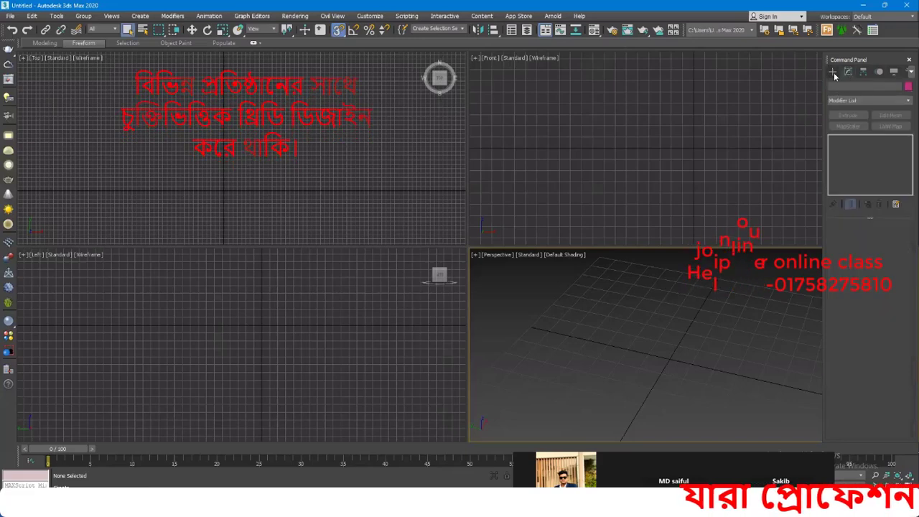
pyautogui.click(834, 73)
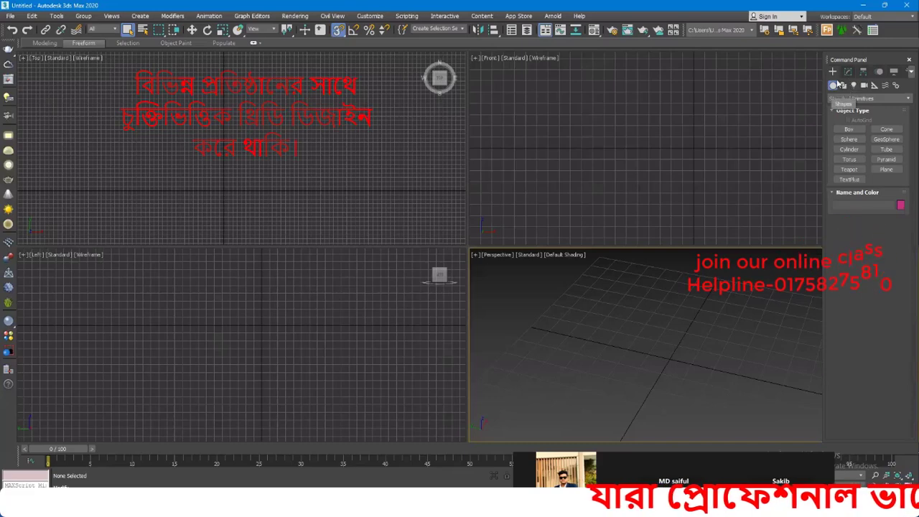
pyautogui.click(849, 72)
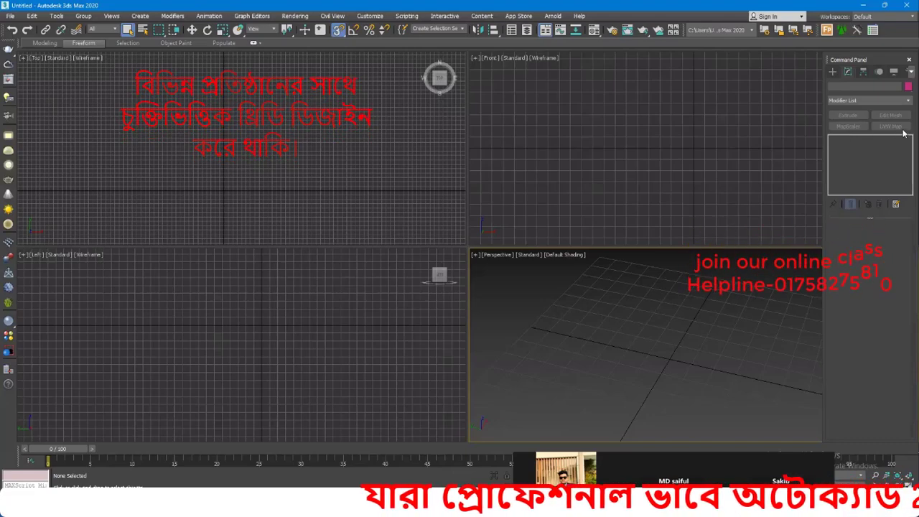
pyautogui.click(864, 100)
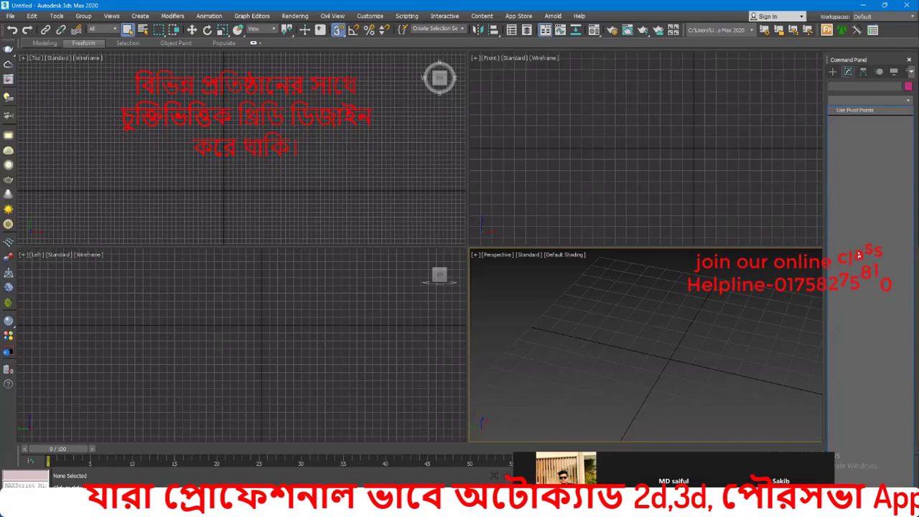
pyautogui.click(868, 111)
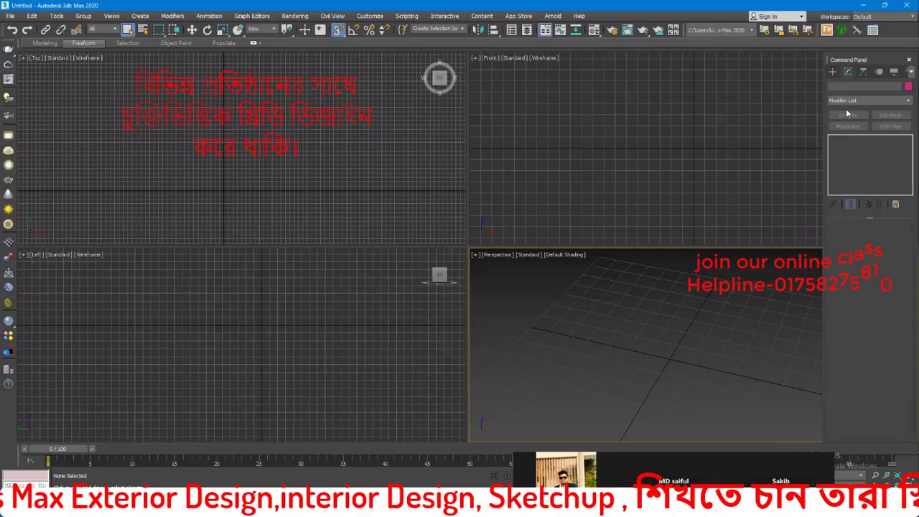
# Step: Draw a thin upright box from the Standard Primitives in the Perspective viewport
pyautogui.click(833, 71)
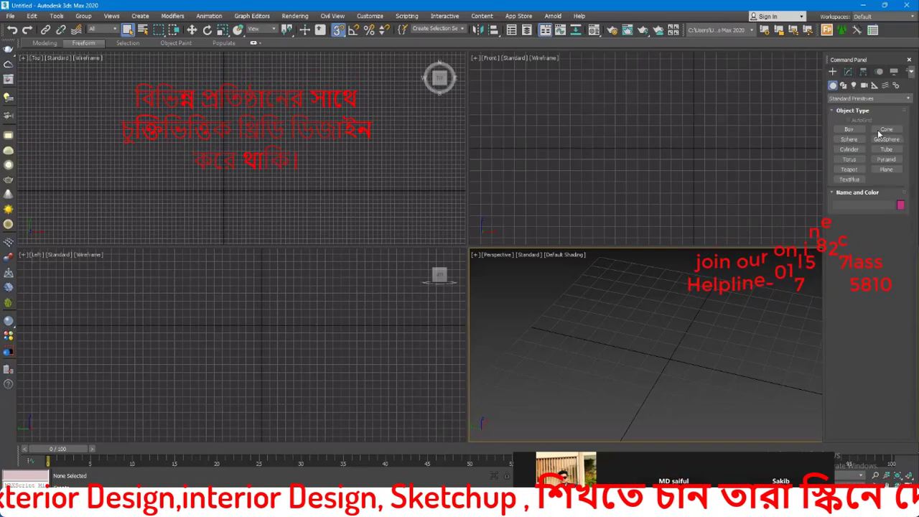
pyautogui.click(858, 133)
pyautogui.moveTo(615, 375); pyautogui.dragTo(565, 385)
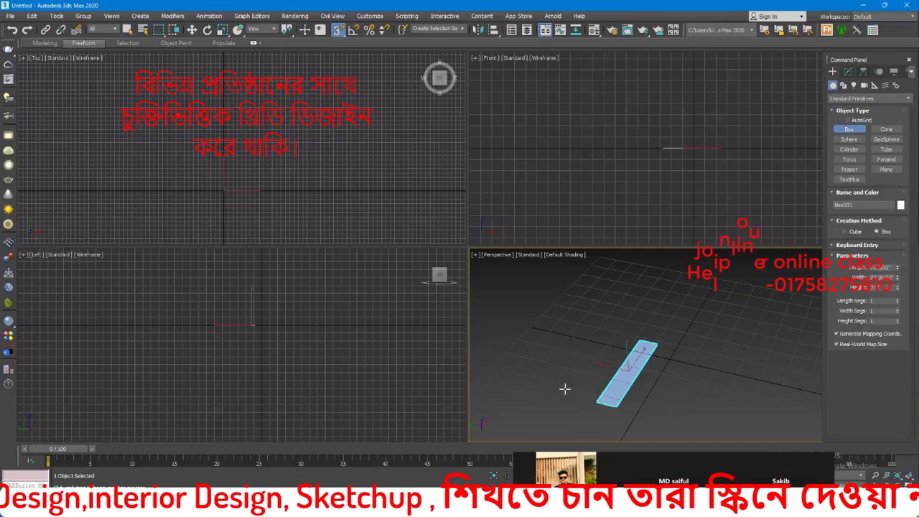
pyautogui.click(715, 312)
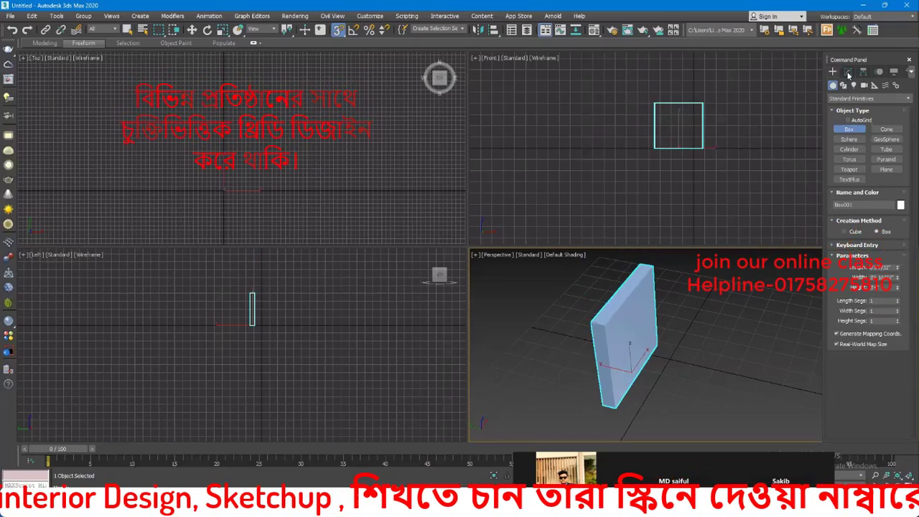
# Step: Apply the Edit Mesh modifier to the thin box, and delete the box
pyautogui.click(848, 73)
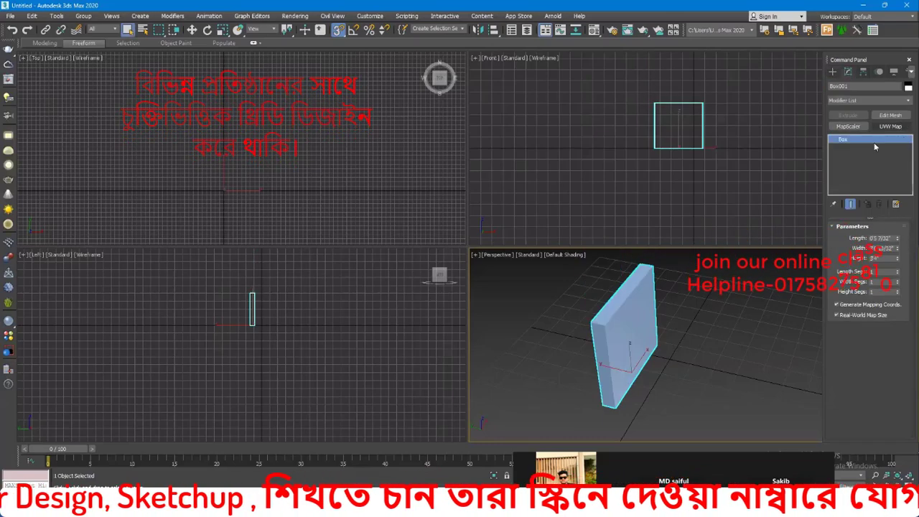
pyautogui.click(899, 117)
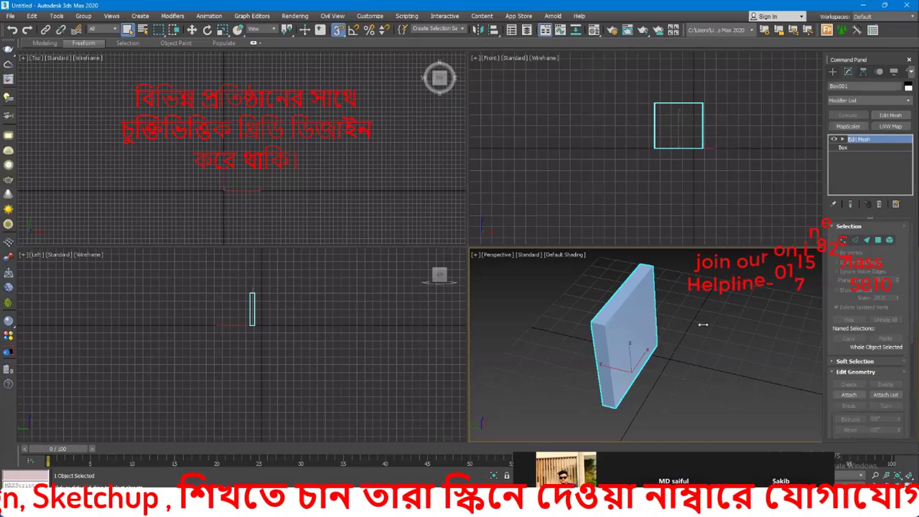
pyautogui.press('Delete')
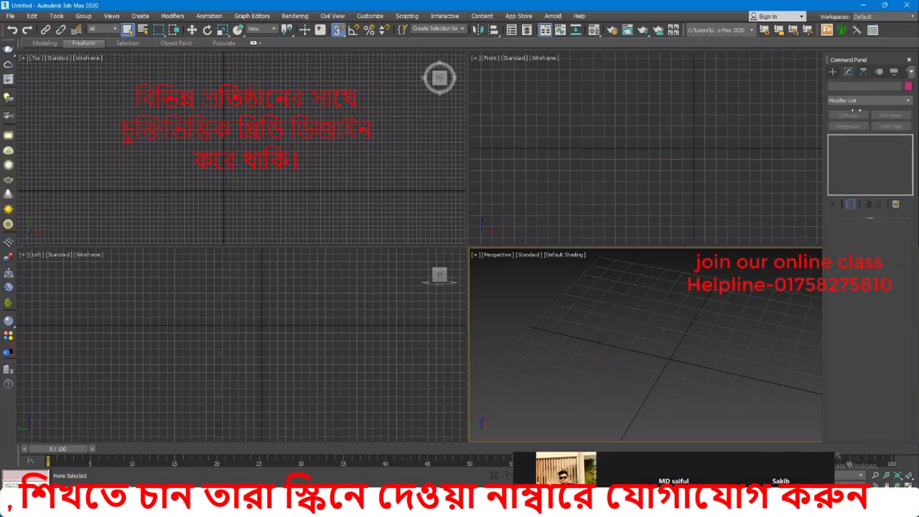
# Step: Draw a Rectangle spline on the grid in the Perspective viewport
pyautogui.click(833, 72)
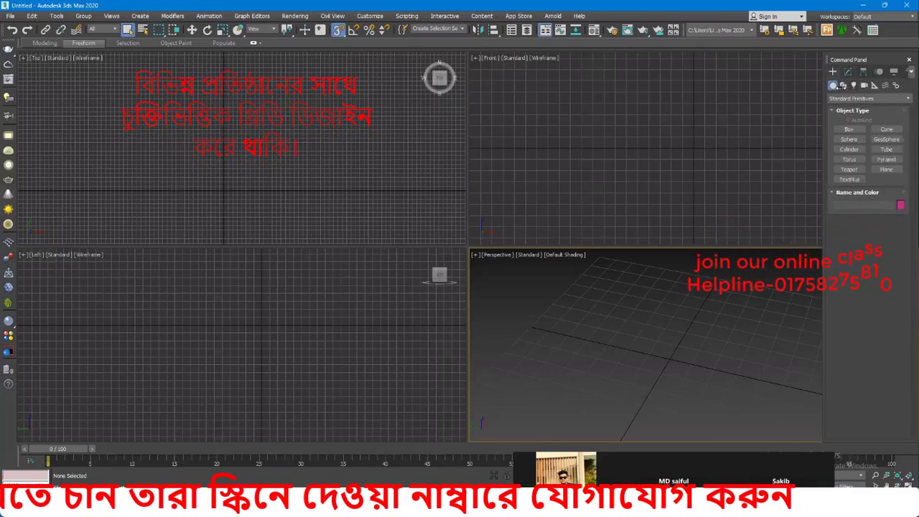
pyautogui.click(844, 85)
pyautogui.click(886, 137)
pyautogui.moveTo(683, 328); pyautogui.dragTo(589, 376)
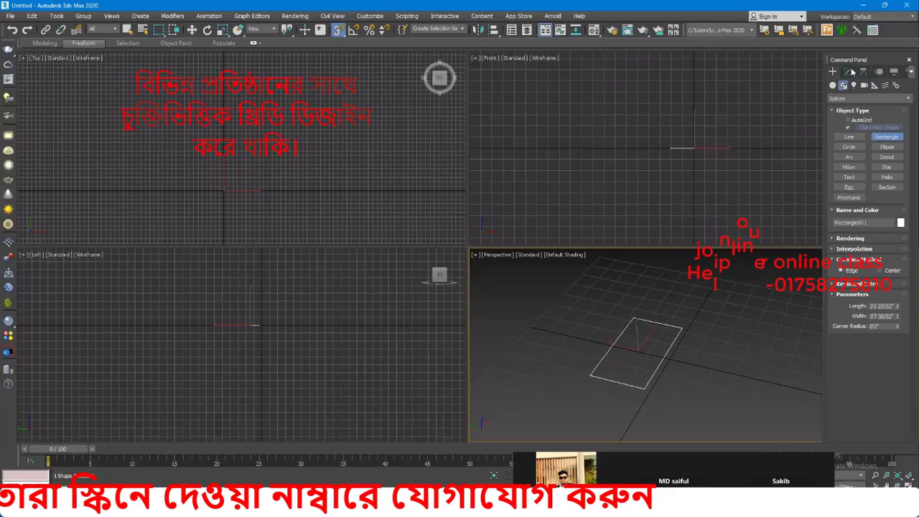
# Step: Apply the Extrude modifier to the rectangle and raise its Amount freehand to form a tall solid block
pyautogui.click(848, 72)
pyautogui.click(848, 115)
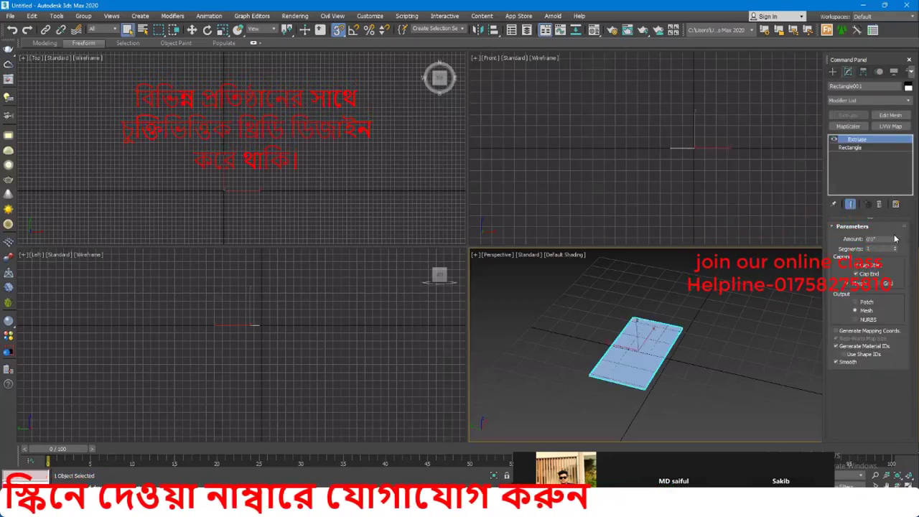
pyautogui.doubleClick(889, 239)
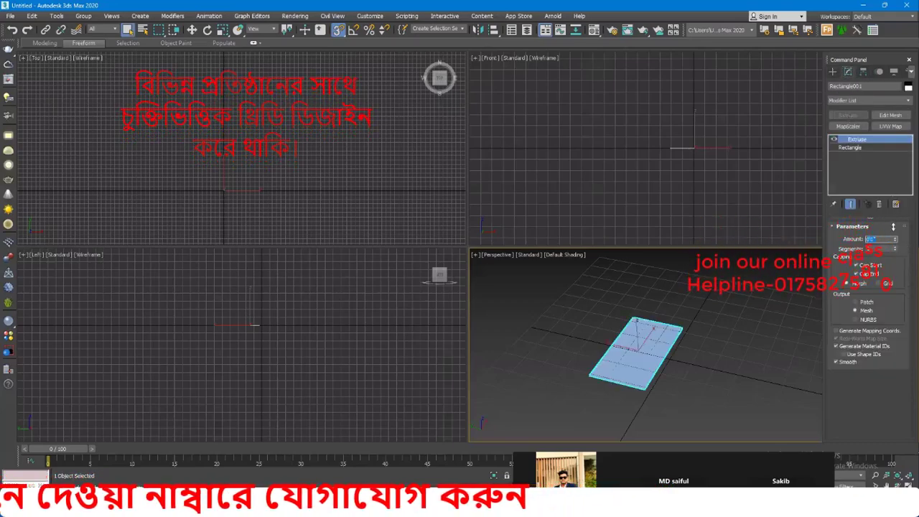
pyautogui.moveTo(895, 237); pyautogui.dragTo(801, 264)
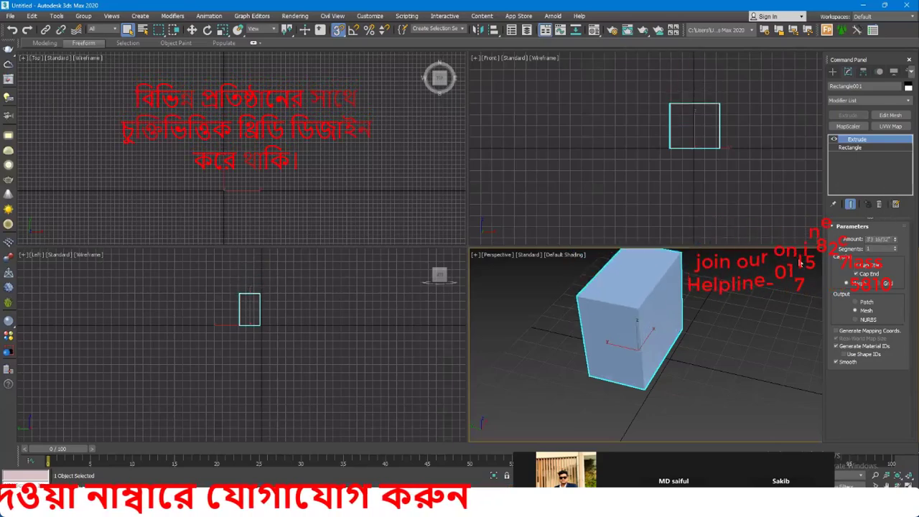
# Step: Apply Edit Mesh to the extruded block and move one upper corner vertex far outward along the X axis
pyautogui.click(890, 116)
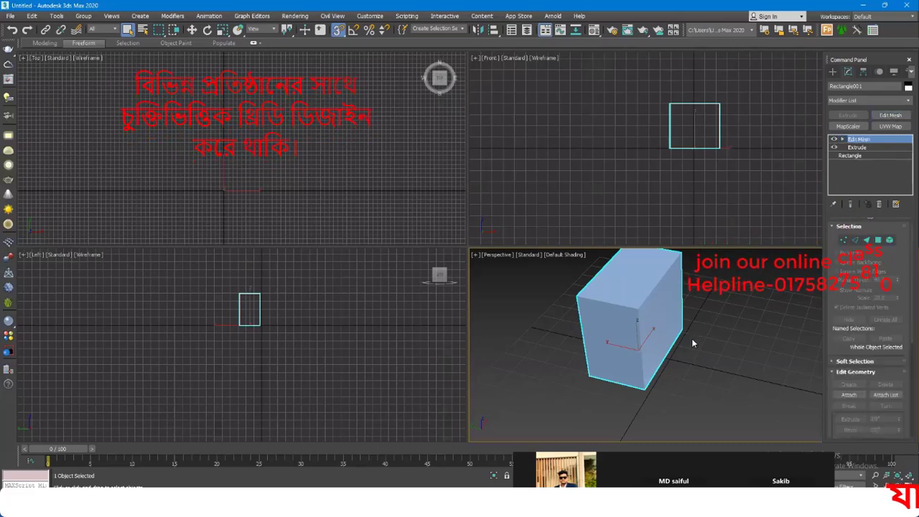
pyautogui.click(846, 241)
pyautogui.keyDown('alt'); pyautogui.moveTo(553, 402); pyautogui.dragTo(661, 338, button='middle'); pyautogui.keyUp('alt')
pyautogui.click(631, 308)
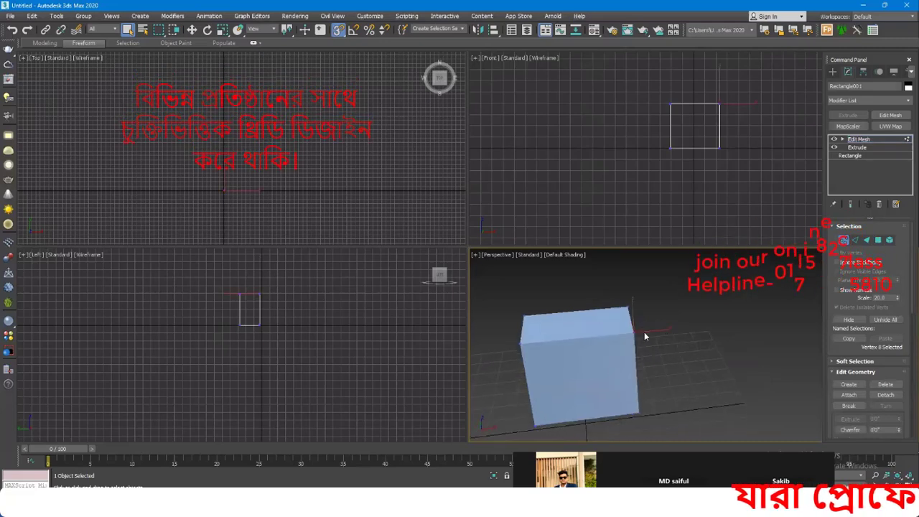
pyautogui.click(193, 30)
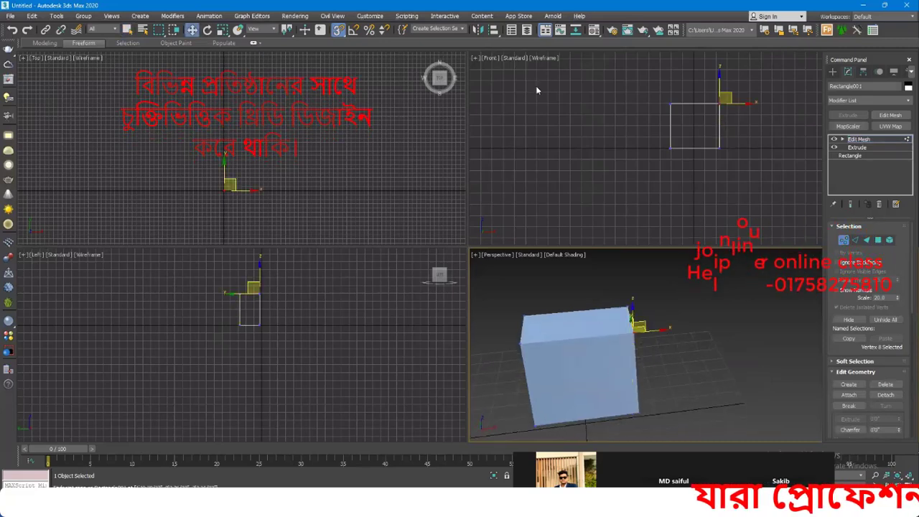
pyautogui.moveTo(656, 328); pyautogui.dragTo(789, 321)
pyautogui.keyDown('alt'); pyautogui.moveTo(621, 356); pyautogui.dragTo(561, 329, button='middle'); pyautogui.keyUp('alt')
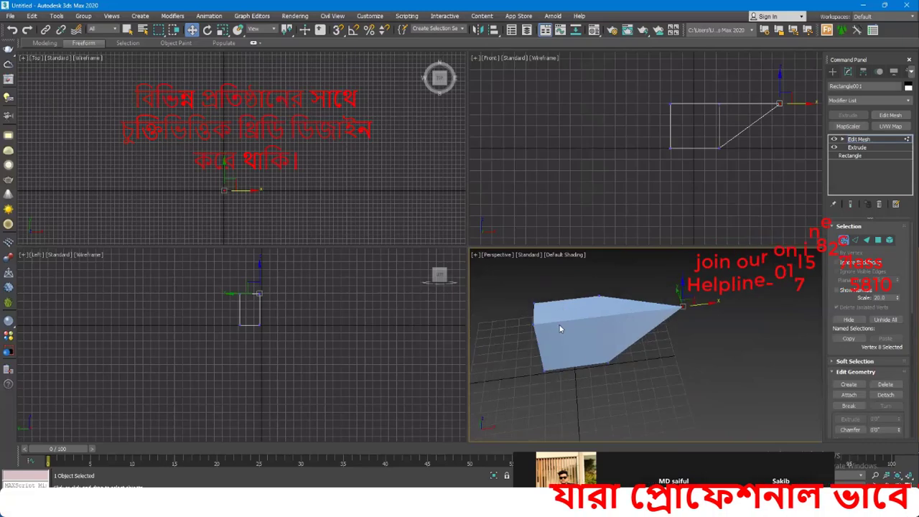
# Step: Select the four vertices at the block's end opposite the stretched corner and move them slightly inward along the X axis
pyautogui.moveTo(514, 290); pyautogui.dragTo(565, 415)
pyautogui.keyDown('alt'); pyautogui.moveTo(610, 339); pyautogui.dragTo(678, 332, button='middle'); pyautogui.keyUp('alt')
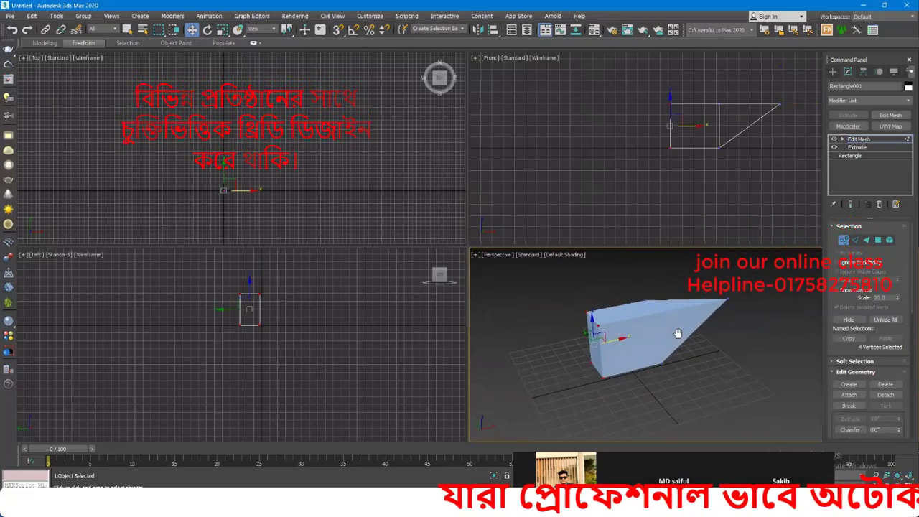
pyautogui.moveTo(616, 336)
pyautogui.mouseDown()
pyautogui.moveTo(502, 349)
pyautogui.moveTo(654, 333)
pyautogui.moveTo(620, 334)
pyautogui.mouseUp()
pyautogui.keyDown('alt'); pyautogui.moveTo(620, 334); pyautogui.dragTo(628, 366, button='middle'); pyautogui.keyUp('alt')
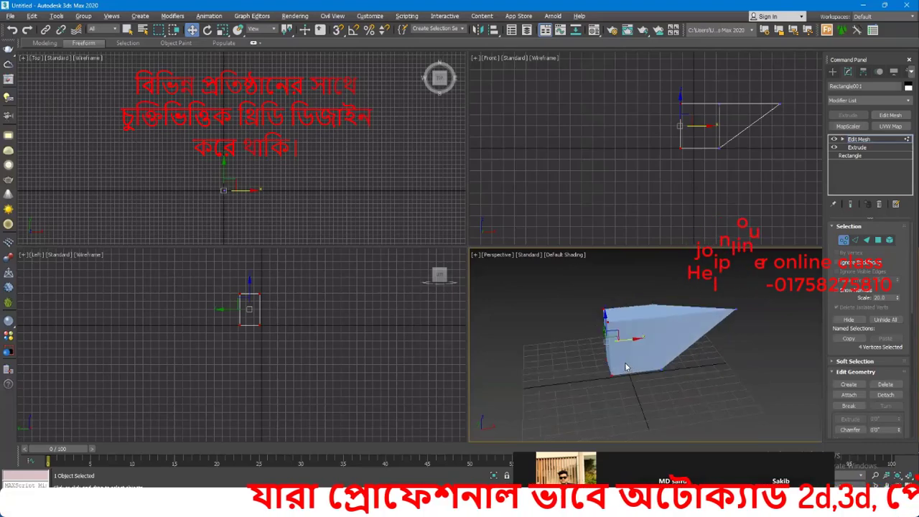
# Step: Try to move a bottom corner vertex outward along the X axis, and undo the move
pyautogui.click(628, 373)
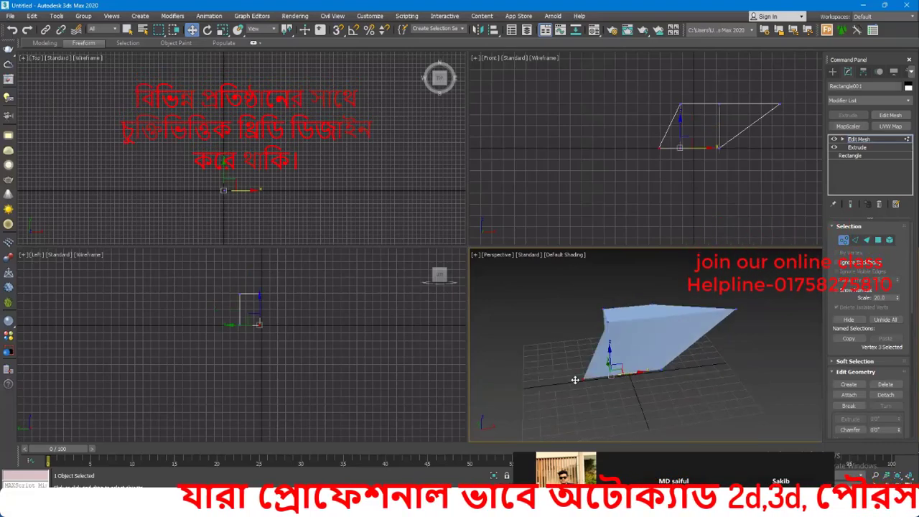
pyautogui.moveTo(575, 380); pyautogui.dragTo(622, 375)
pyautogui.hotkey('ctrl', 'z')
pyautogui.keyDown('alt'); pyautogui.moveTo(614, 362); pyautogui.dragTo(638, 353, button='middle'); pyautogui.keyUp('alt')
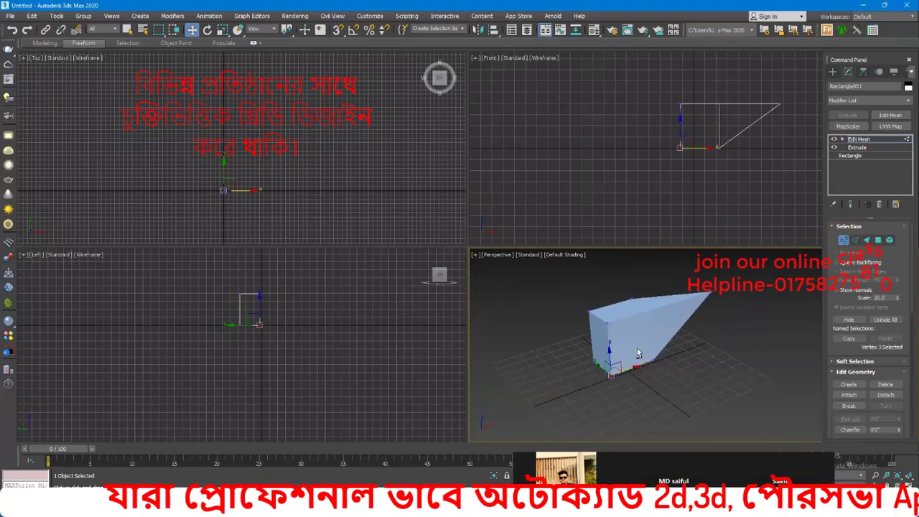
# Step: Move the block's rear upper corner vertex outward along the Y axis and leave vertex editing
pyautogui.moveTo(637, 352); pyautogui.dragTo(544, 295)
pyautogui.keyDown('alt'); pyautogui.moveTo(782, 303); pyautogui.dragTo(835, 242, button='middle'); pyautogui.keyUp('alt')
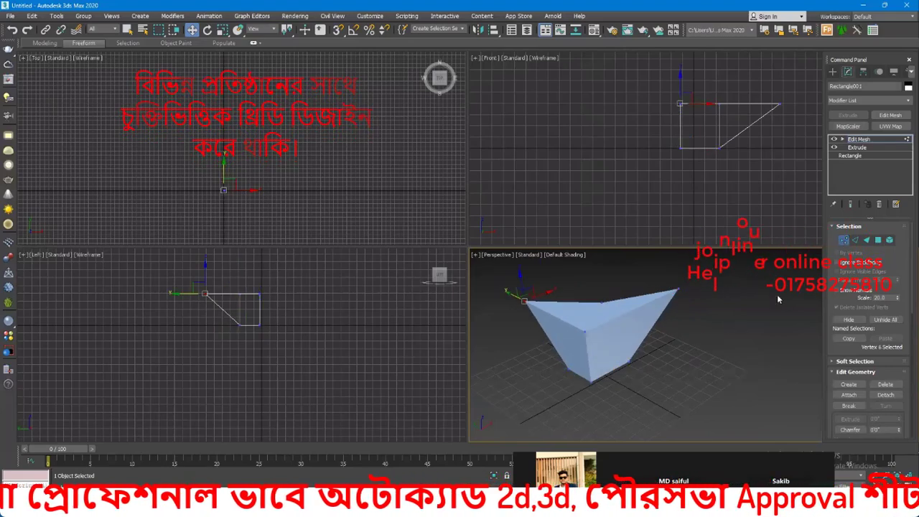
pyautogui.press('1')
pyautogui.keyDown('alt'); pyautogui.moveTo(777, 299); pyautogui.dragTo(719, 328, button='middle'); pyautogui.keyUp('alt')
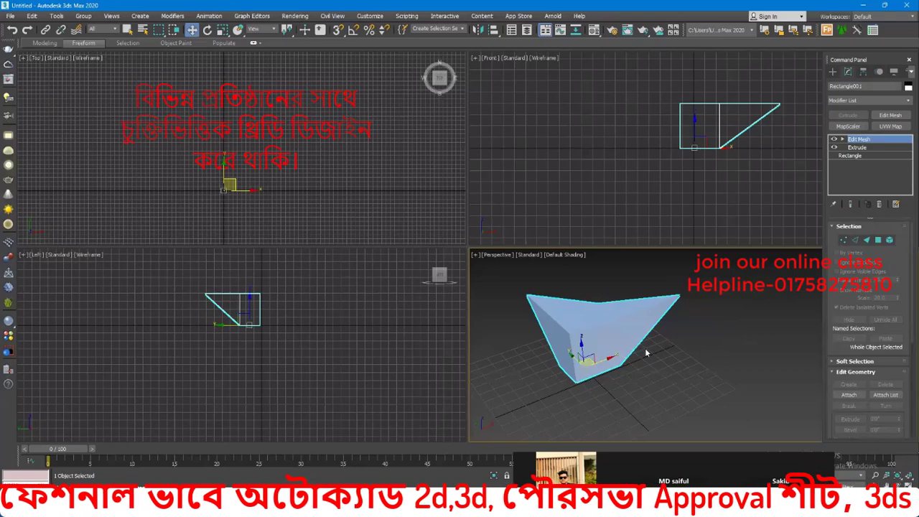
# Step: Select the front polygon of the edited mesh and assign the 17 - Default material to it from the Material Editor
pyautogui.keyDown('alt'); pyautogui.moveTo(654, 346); pyautogui.dragTo(660, 324, button='middle'); pyautogui.keyUp('alt')
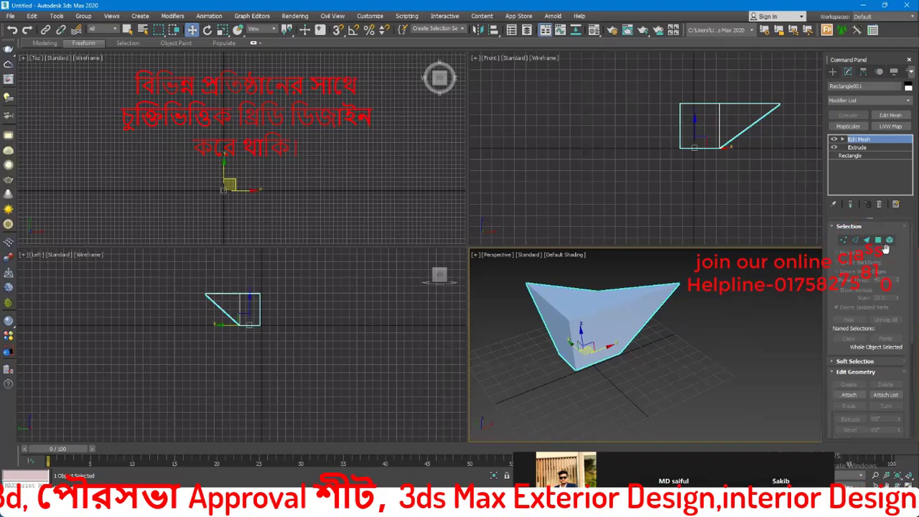
pyautogui.scroll(2, 604, 309)
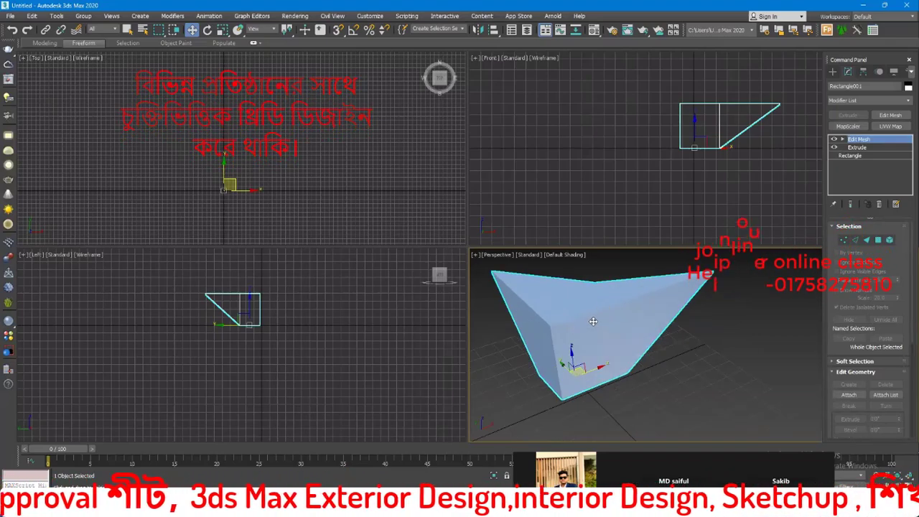
pyautogui.keyDown('alt'); pyautogui.moveTo(593, 321); pyautogui.dragTo(640, 315, button='middle'); pyautogui.keyUp('alt')
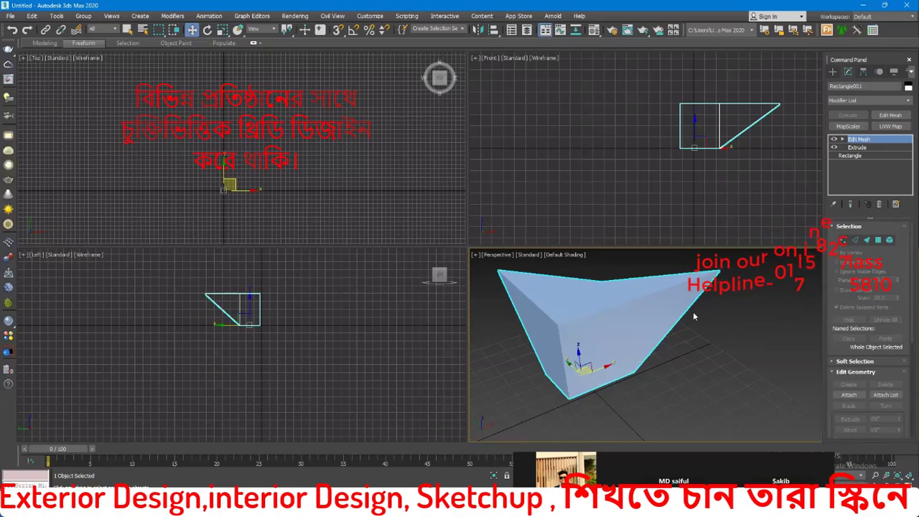
pyautogui.click(879, 241)
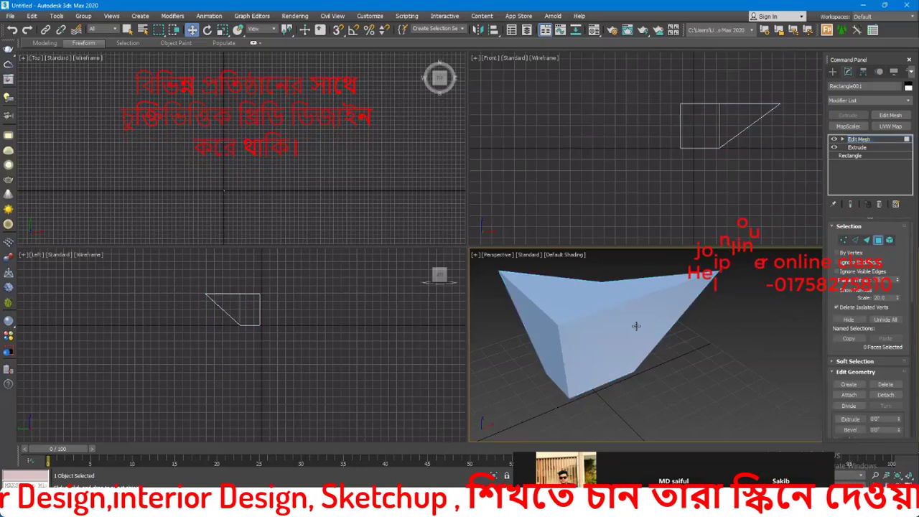
pyautogui.click(626, 324)
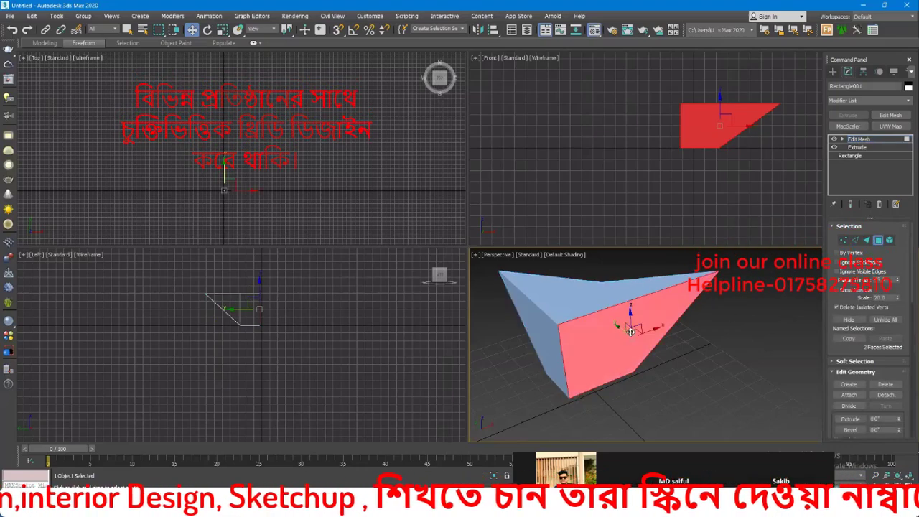
pyautogui.press('m')
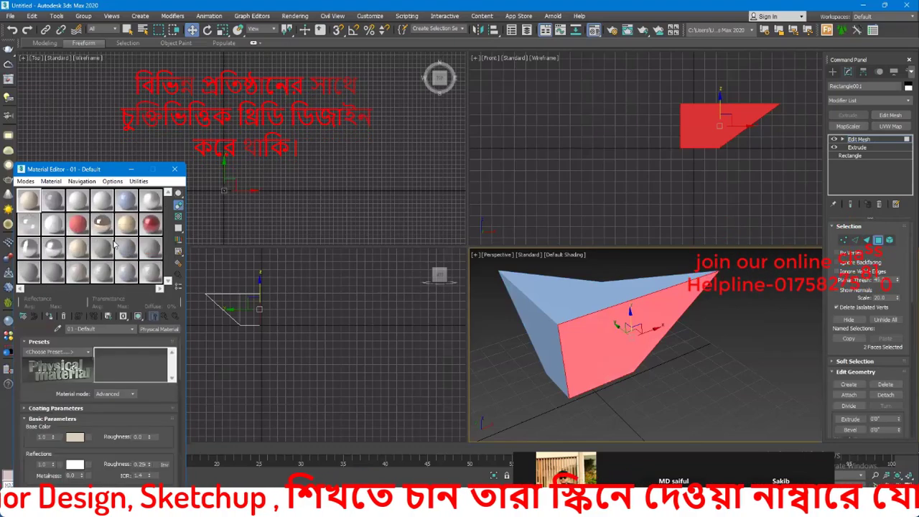
pyautogui.moveTo(107, 171); pyautogui.dragTo(173, 128)
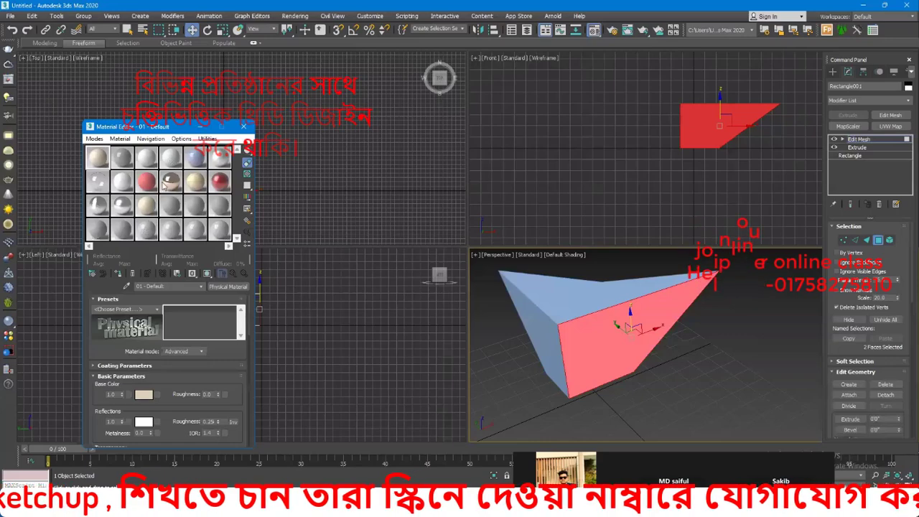
pyautogui.click(200, 210)
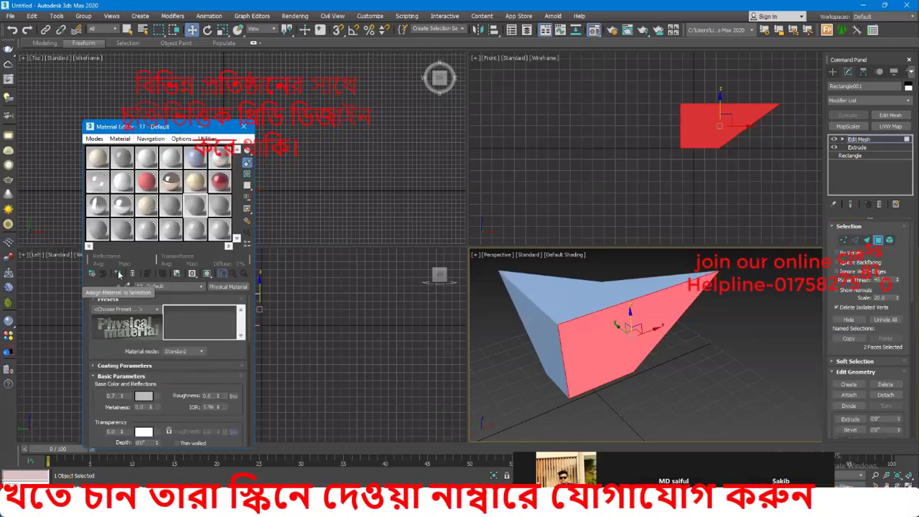
pyautogui.click(120, 275)
# Step: Switch the Material Editor to the Slate mode and back to the Compact mode
pyautogui.click(95, 139)
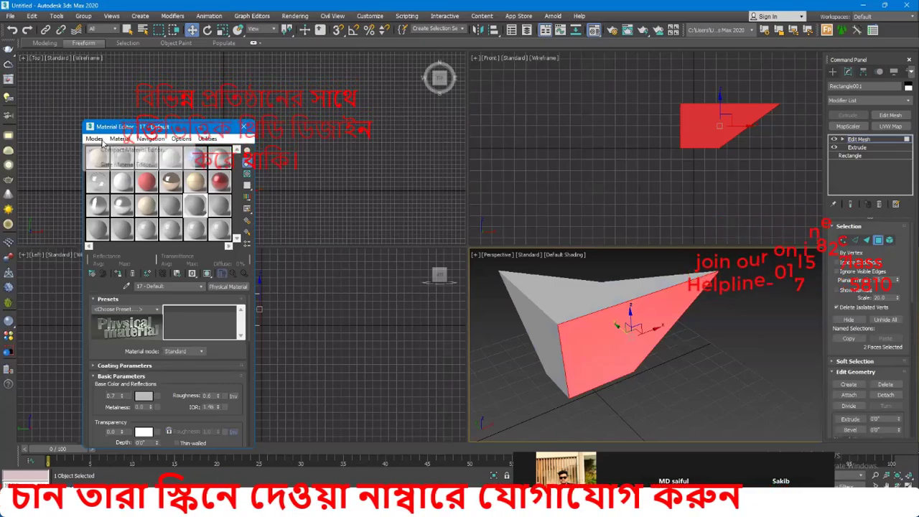
pyautogui.click(110, 165)
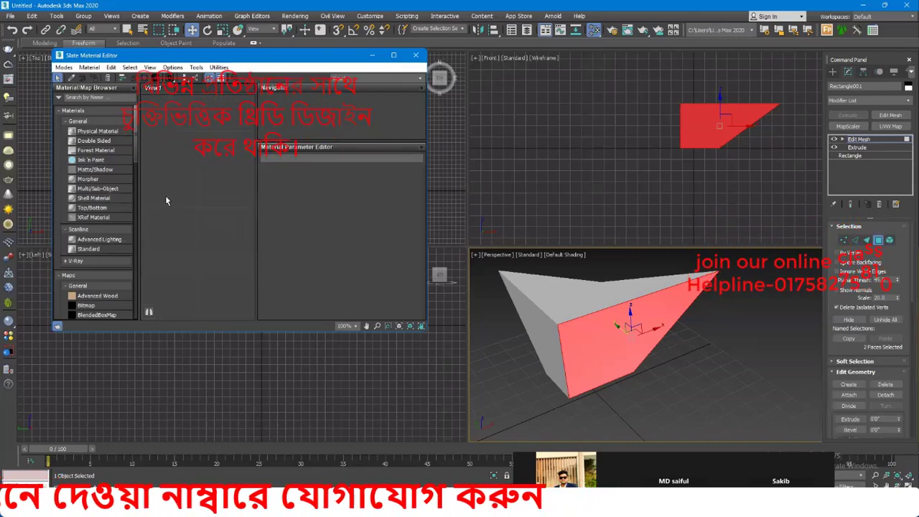
pyautogui.click(63, 67)
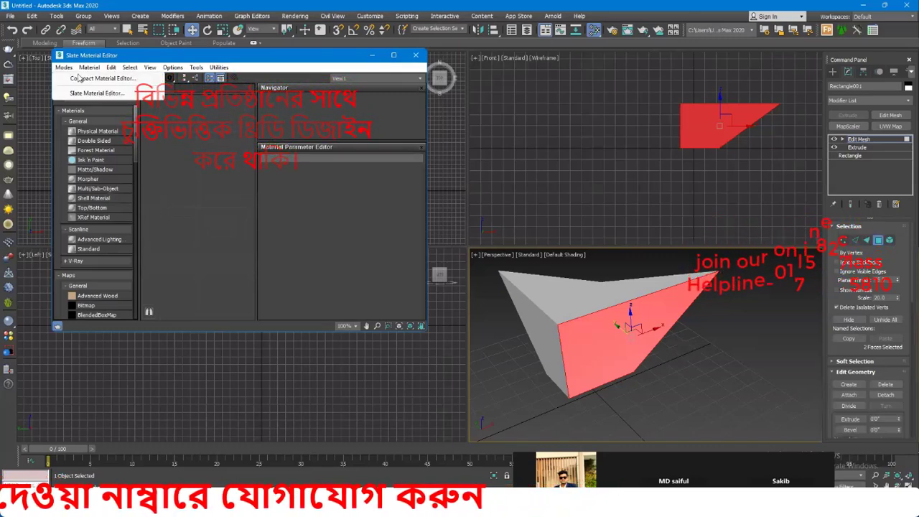
pyautogui.click(111, 80)
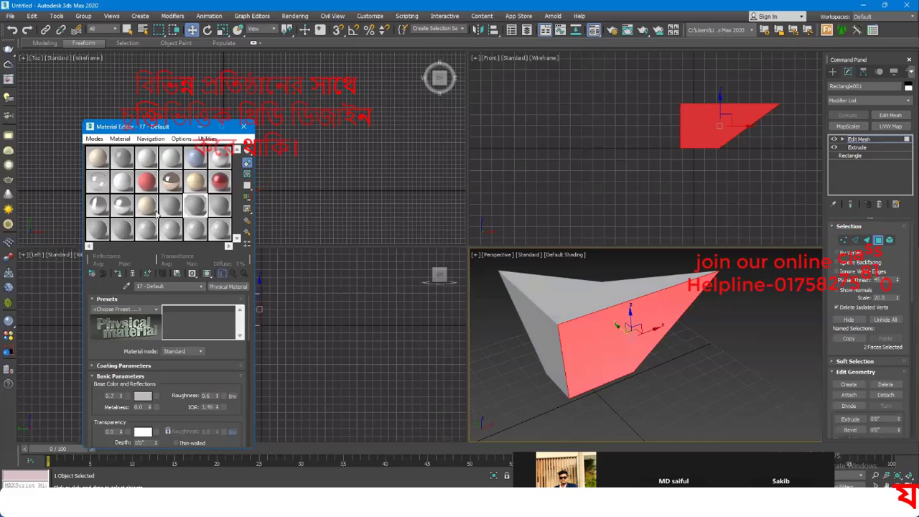
# Step: Examine the sample slot options and the Material Editor's utility commands, and make 01 - Default the active slot
pyautogui.rightClick(220, 160)
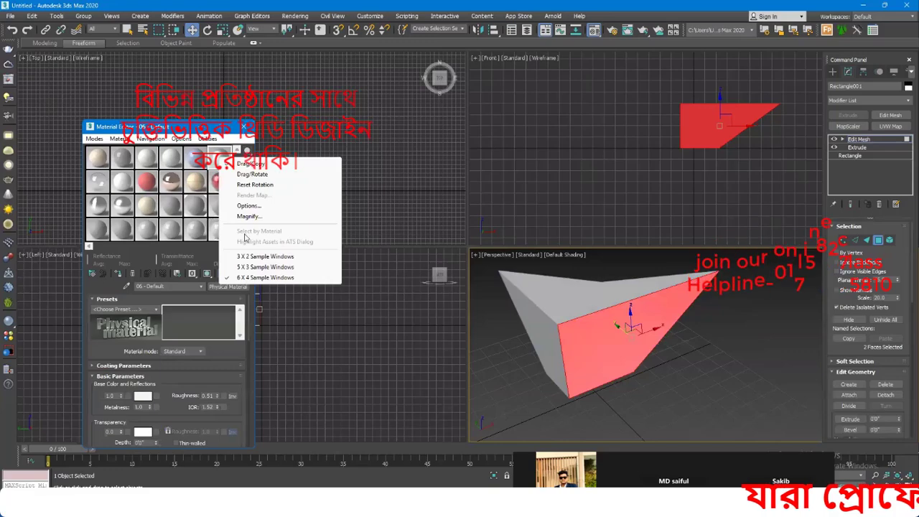
pyautogui.click(330, 125)
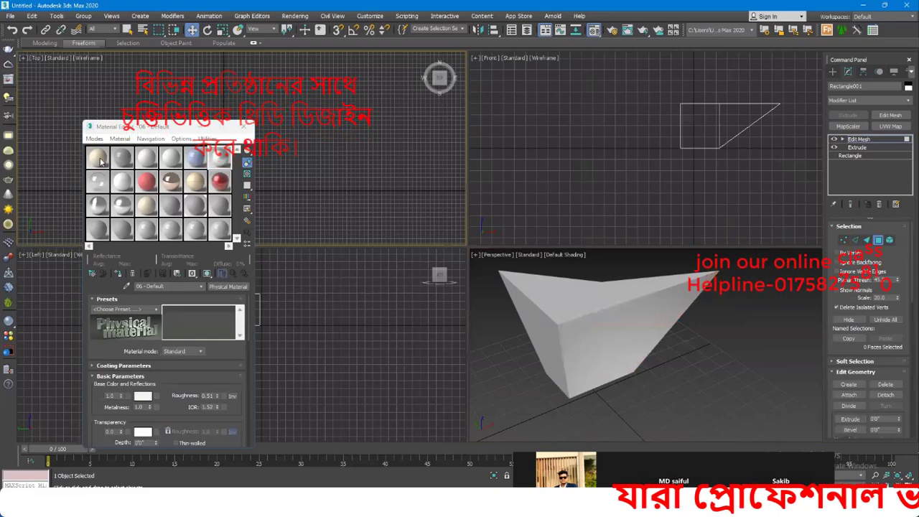
pyautogui.click(101, 162)
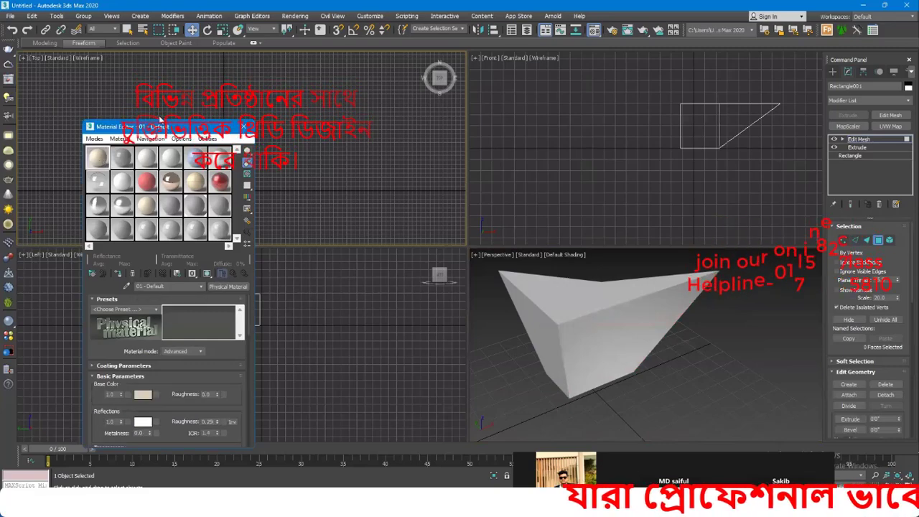
pyautogui.moveTo(160, 118); pyautogui.dragTo(154, 107)
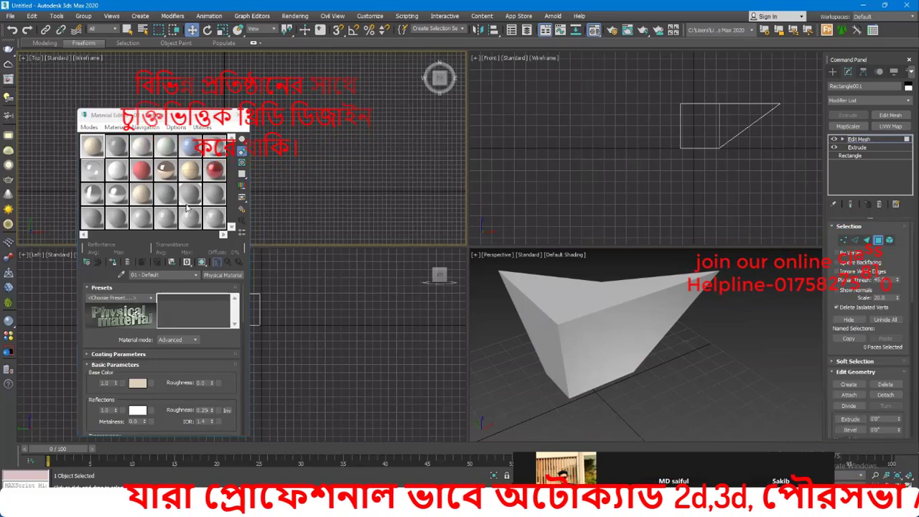
pyautogui.click(204, 127)
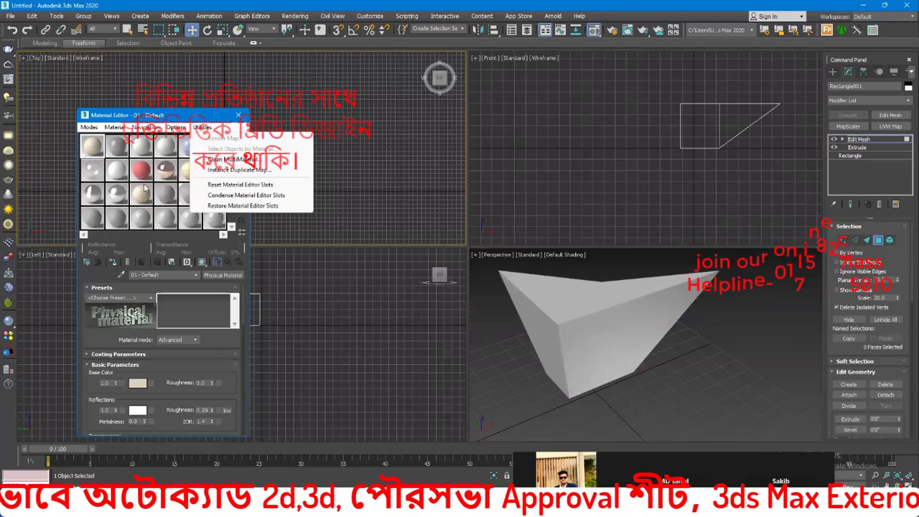
pyautogui.click(364, 314)
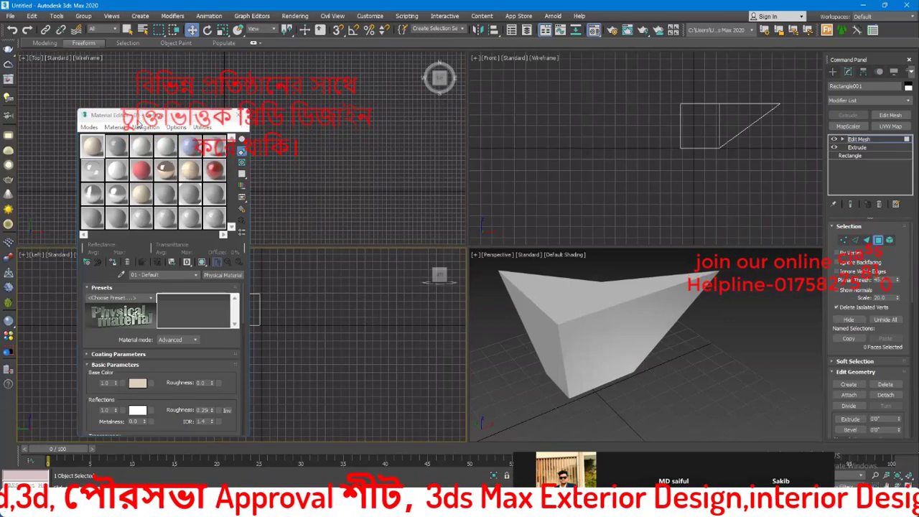
# Step: Select the block's front polygon and change the 01 - Default material's type to VRayMtl
pyautogui.moveTo(137, 118); pyautogui.dragTo(138, 113)
pyautogui.scroll(-6, 328, 335)
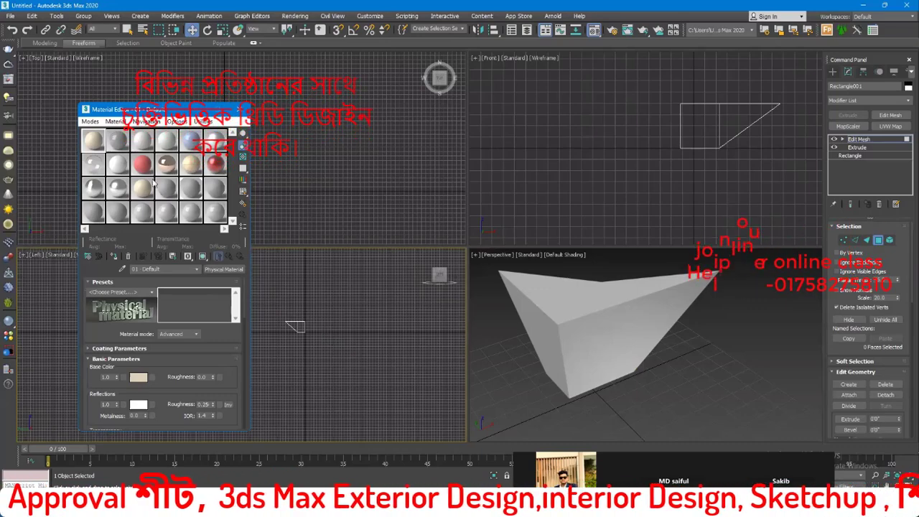
pyautogui.scroll(3, 301, 356)
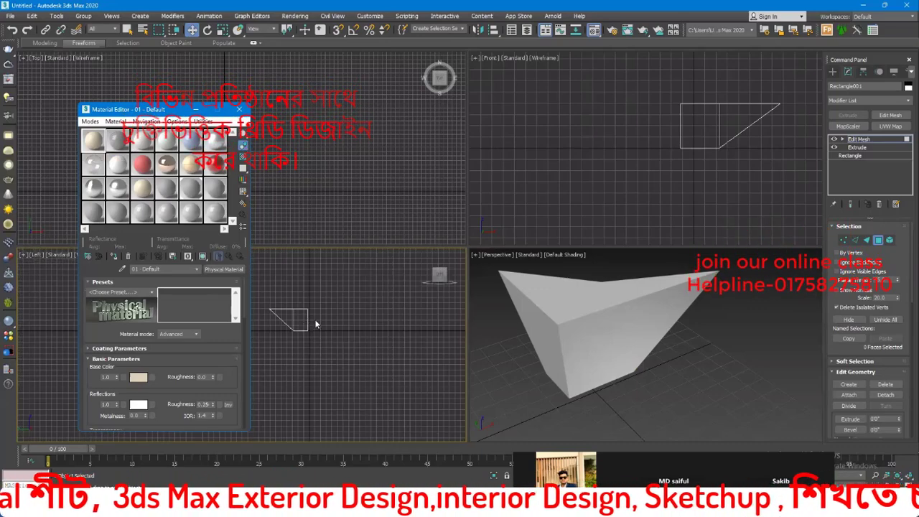
pyautogui.click(571, 328)
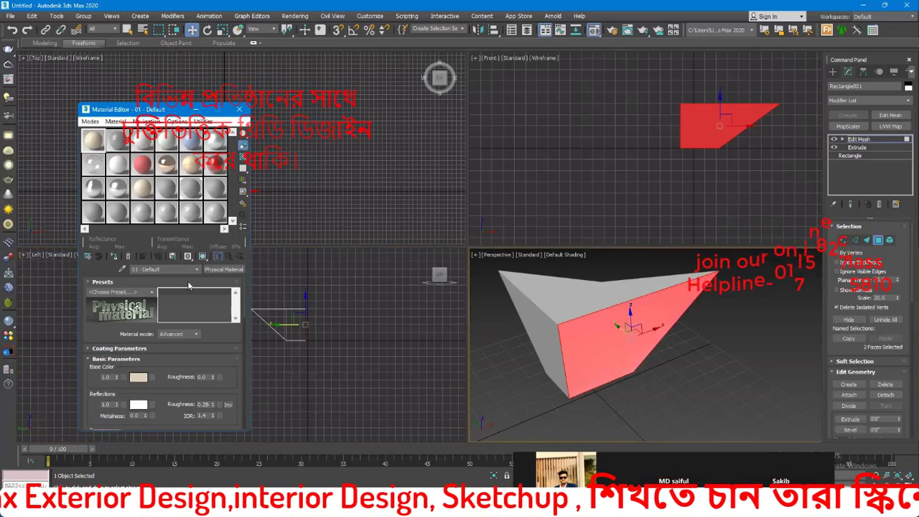
pyautogui.click(216, 271)
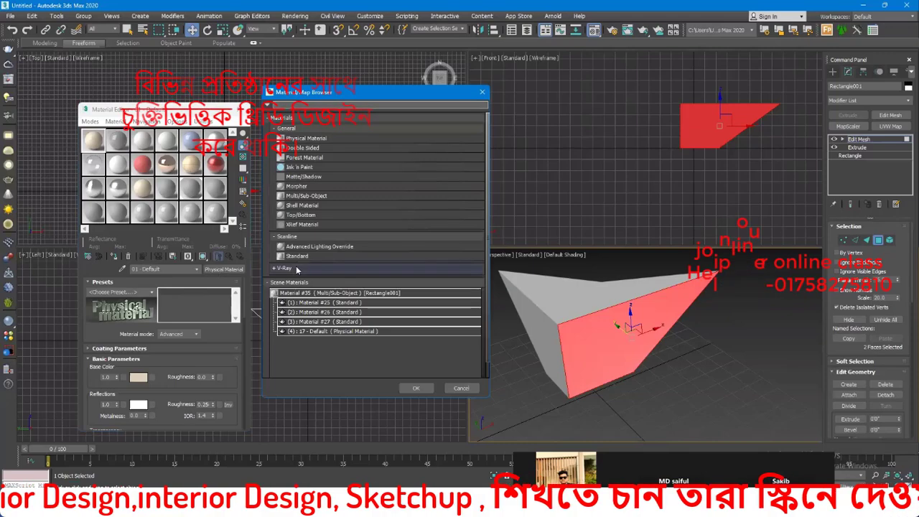
pyautogui.scroll(-5, 321, 345)
pyautogui.scroll(-2, 317, 344)
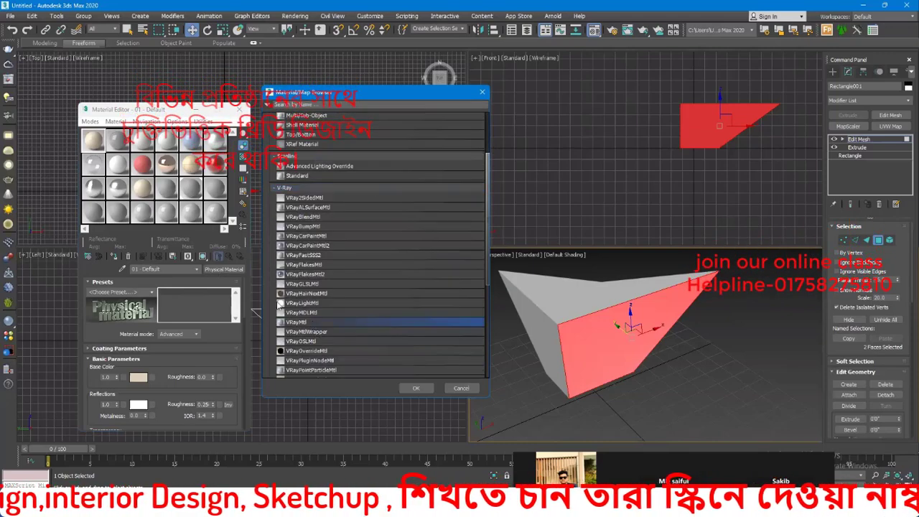
pyautogui.doubleClick(296, 322)
# Step: Load the orange wood-grain image as a Bitmap in the VRayMtl's diffuse map
pyautogui.click(149, 293)
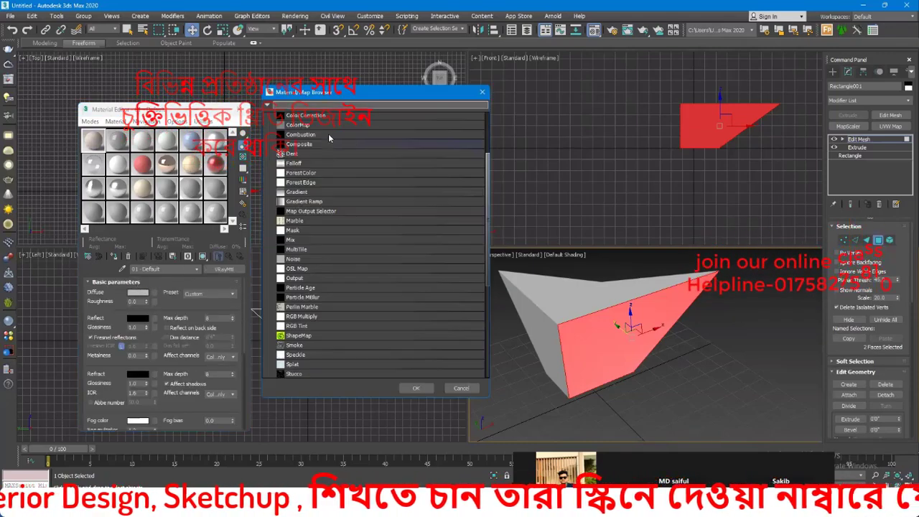
pyautogui.scroll(5, 320, 147)
pyautogui.doubleClick(302, 148)
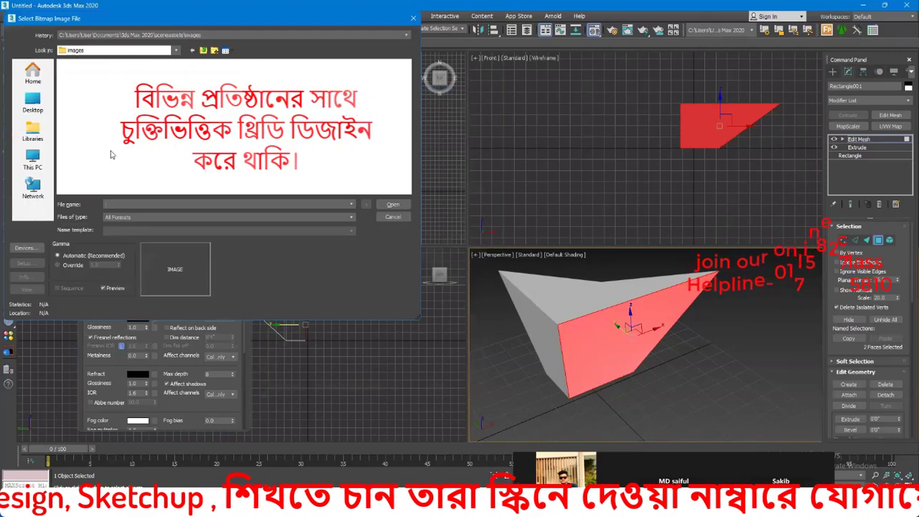
pyautogui.click(223, 166)
pyautogui.click(393, 204)
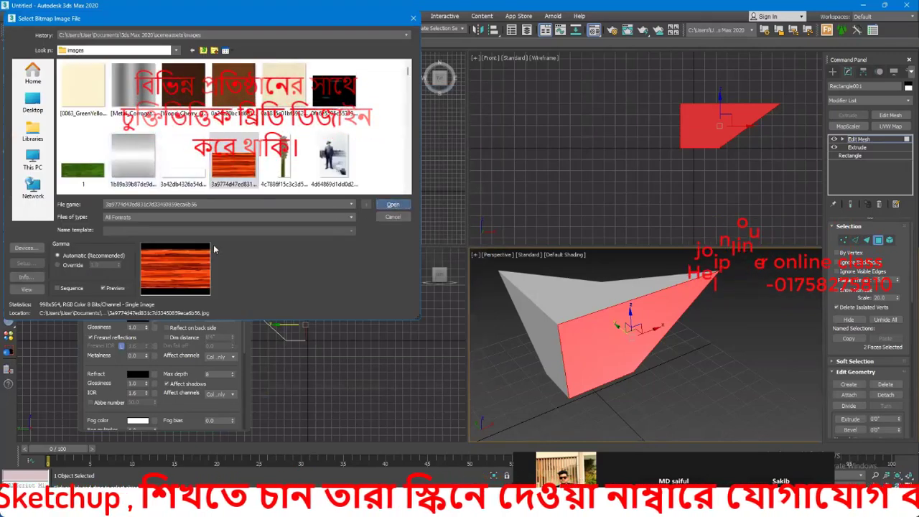
# Step: Apply the wood material to the whole block with its map shown in the viewport, and scale the texture with a MapScaler modifier
pyautogui.click(597, 288)
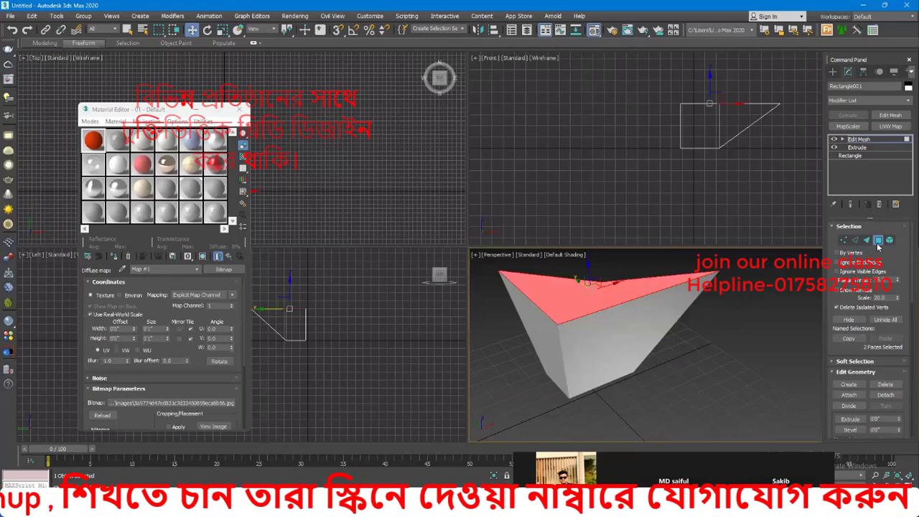
pyautogui.click(878, 242)
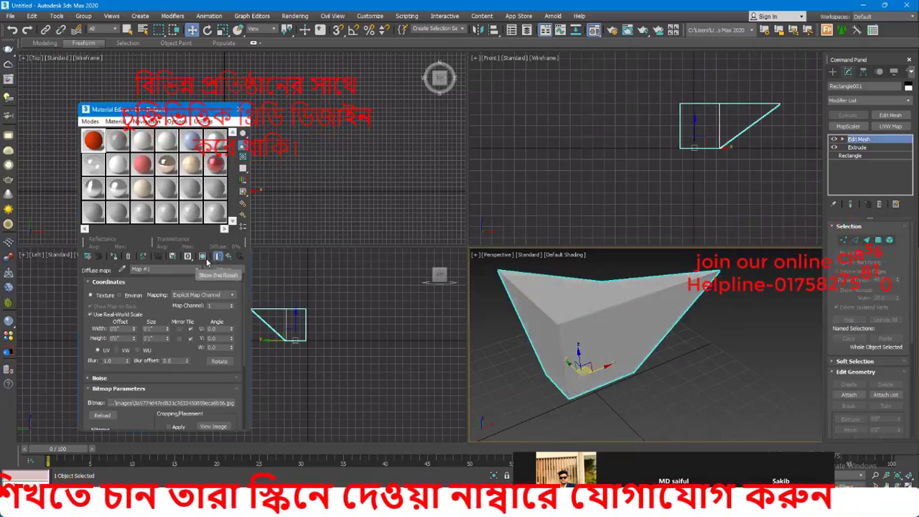
pyautogui.click(204, 258)
pyautogui.click(848, 126)
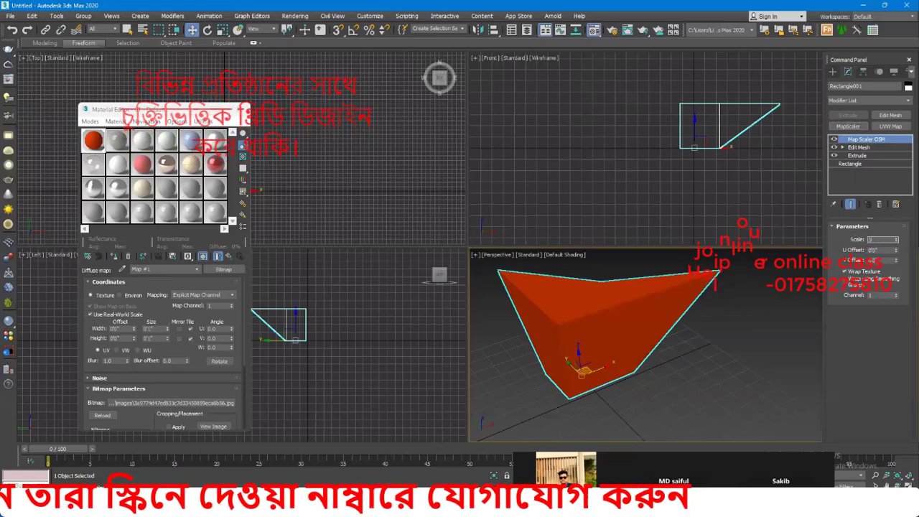
pyautogui.click(739, 309)
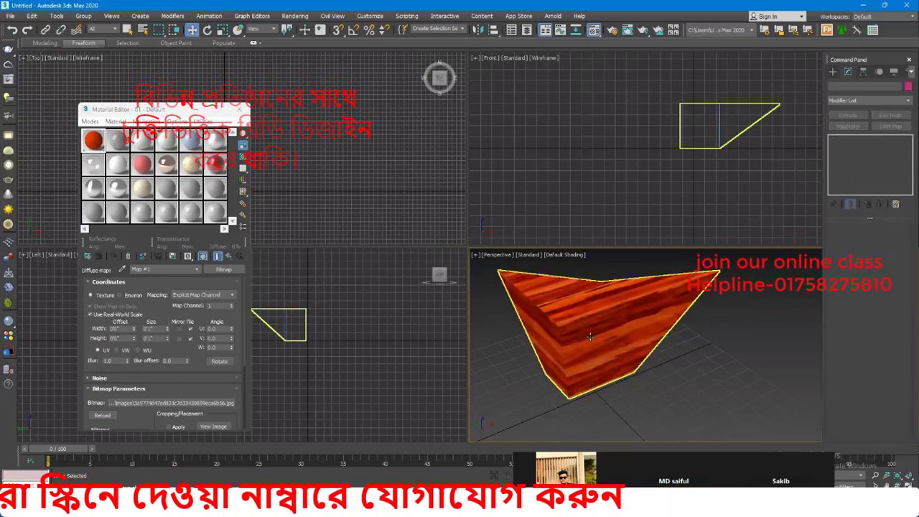
# Step: Clone the textured block along the X axis and move the copy slightly closer to the original
pyautogui.click(590, 336)
pyautogui.scroll(-3, 589, 343)
pyautogui.keyDown('shift'); pyautogui.moveTo(635, 352); pyautogui.dragTo(761, 305); pyautogui.keyUp('shift')
pyautogui.click(462, 294)
pyautogui.moveTo(732, 350); pyautogui.dragTo(690, 397, button='middle')
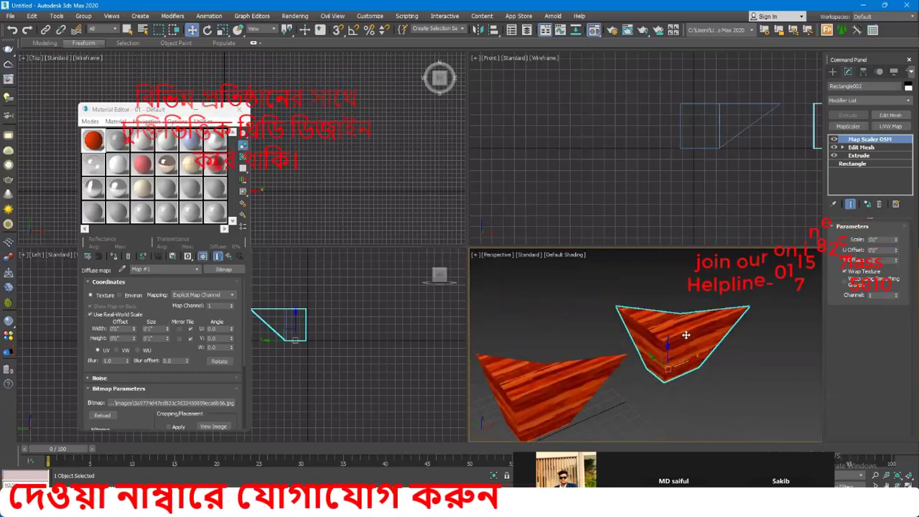
pyautogui.scroll(3, 685, 335)
pyautogui.scroll(-3, 685, 309)
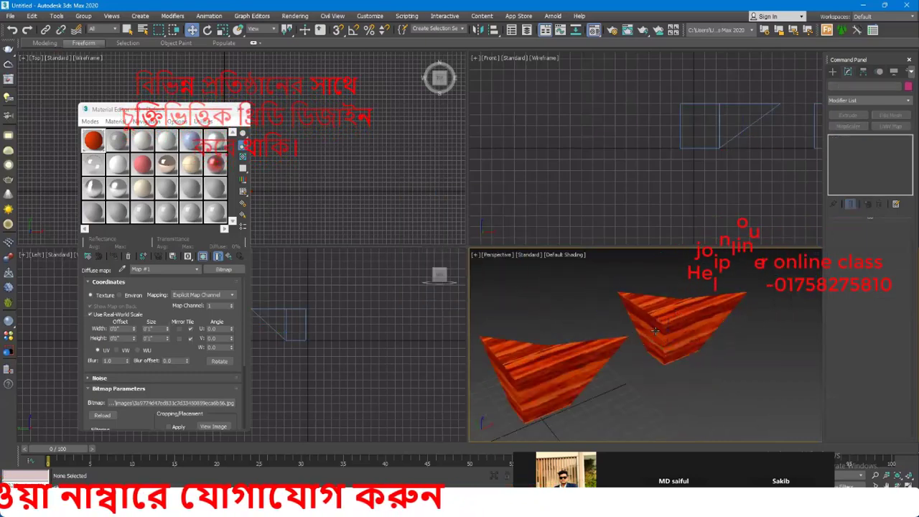
pyautogui.click(363, 310)
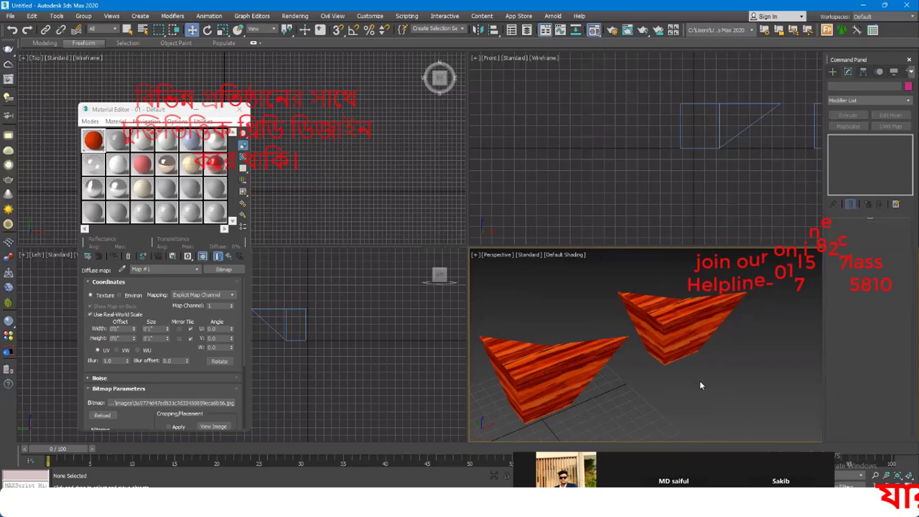
pyautogui.click(679, 334)
pyautogui.moveTo(682, 346); pyautogui.dragTo(676, 350)
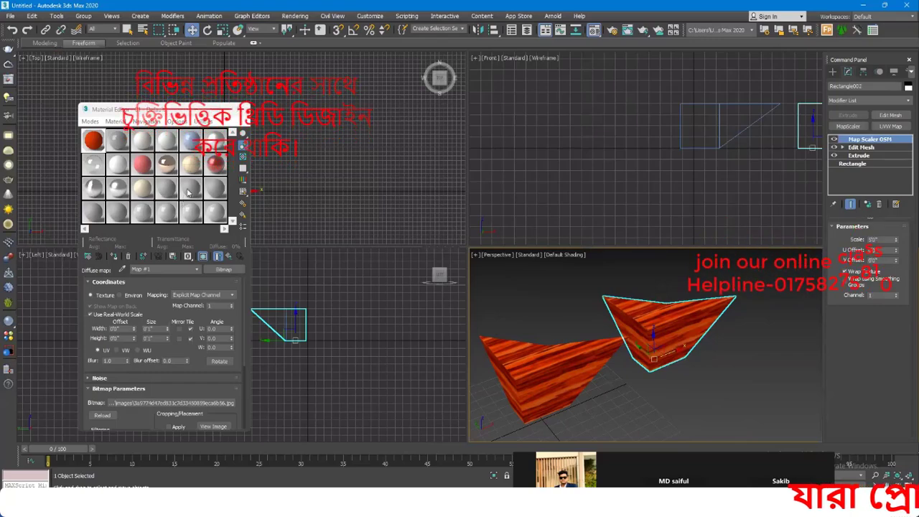
# Step: Reset the Material Editor slots
pyautogui.click(203, 121)
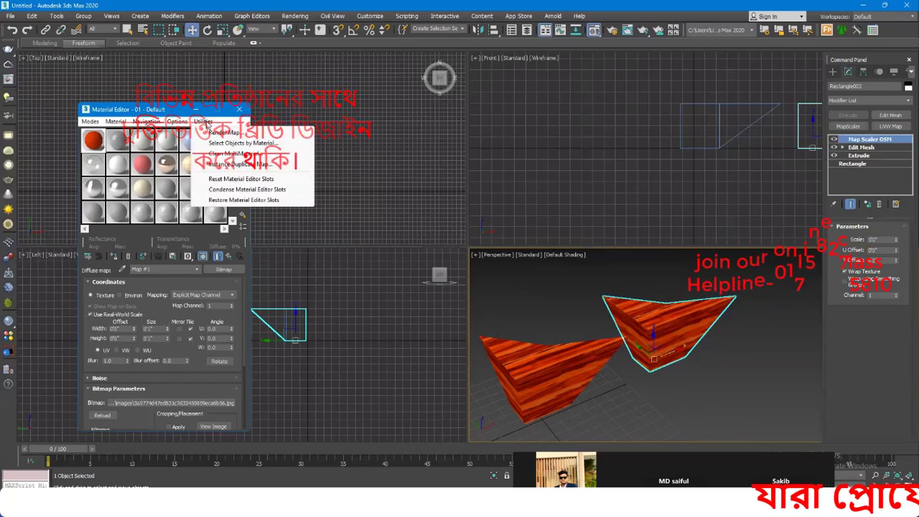
pyautogui.click(242, 180)
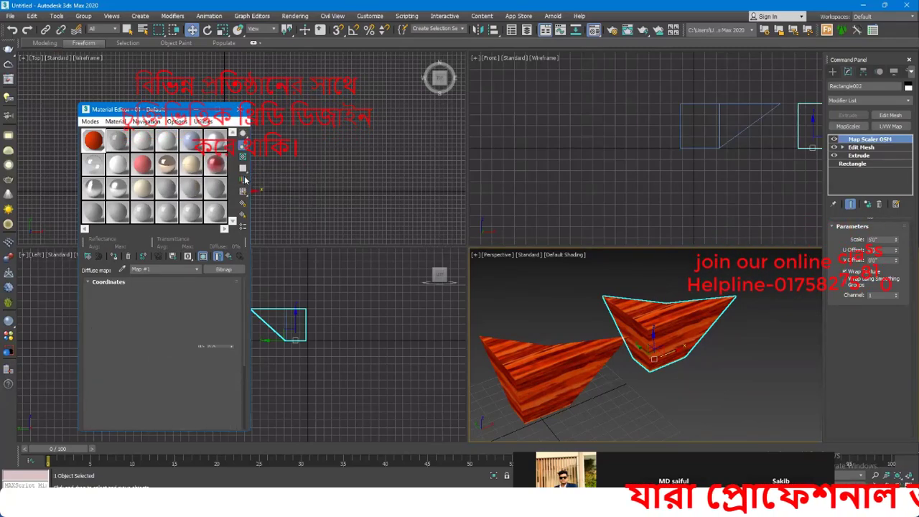
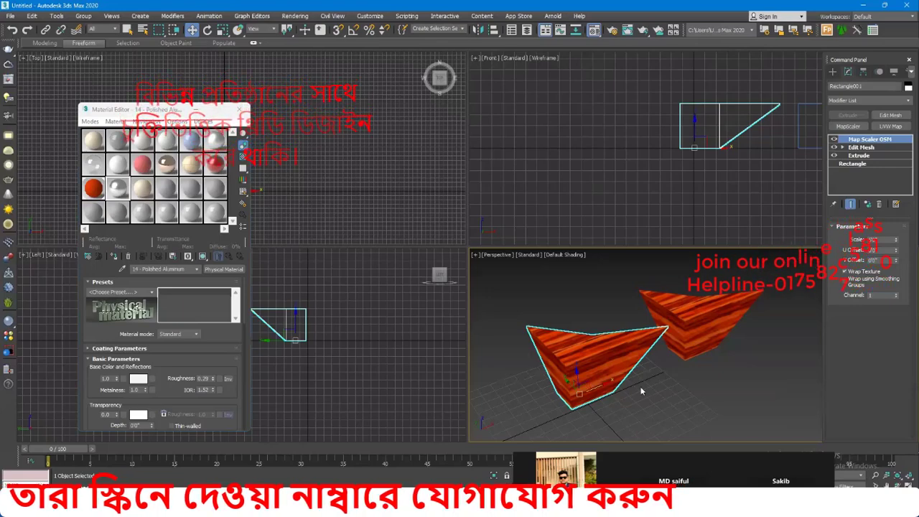
# Step: Inspect the wood texture on the copied block up close and browse the modifiers available for it
pyautogui.scroll(-6, 645, 385)
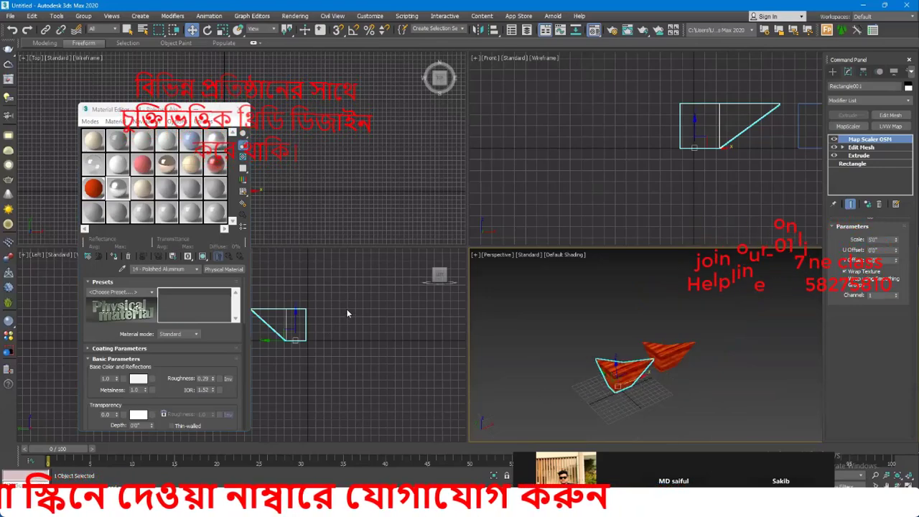
pyautogui.click(574, 364)
pyautogui.scroll(-3, 635, 381)
pyautogui.scroll(3, 636, 378)
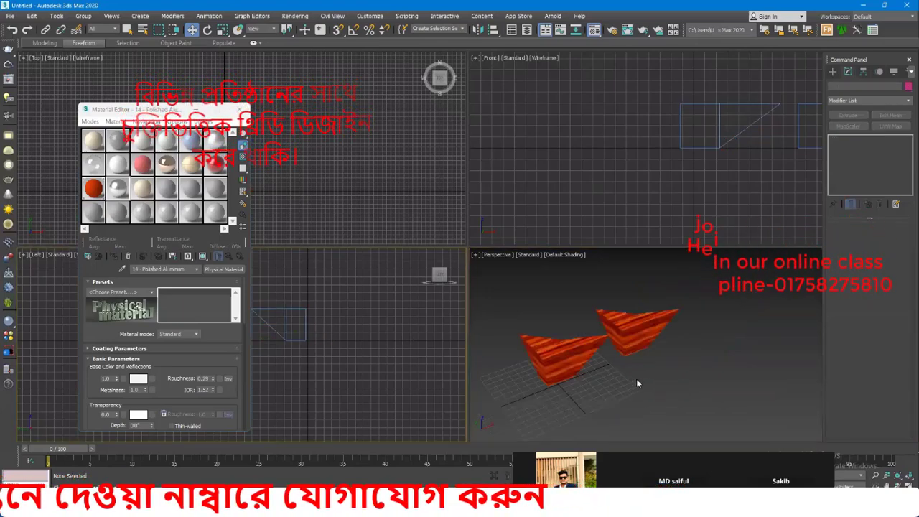
pyautogui.click(626, 329)
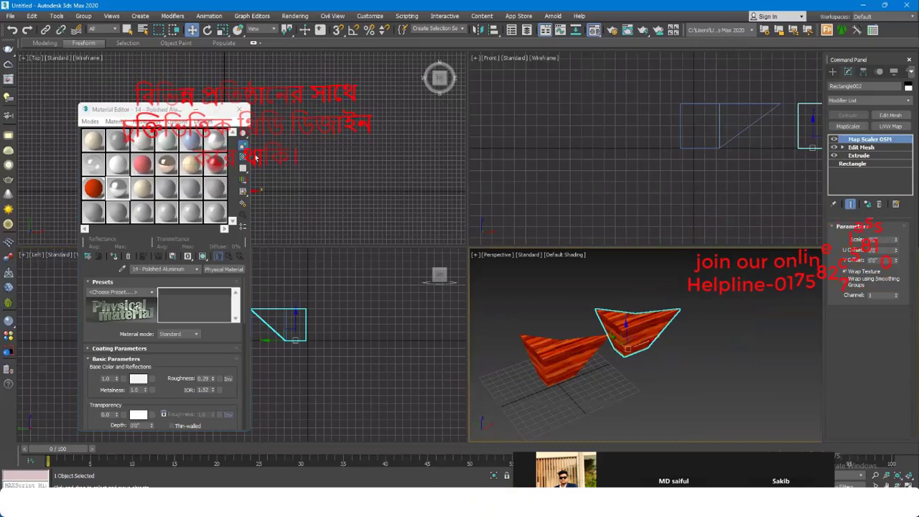
pyautogui.click(555, 318)
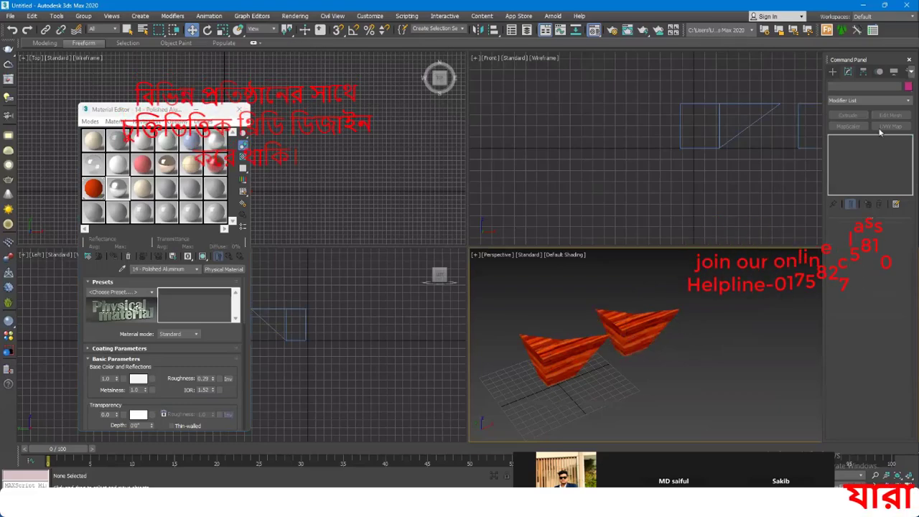
pyautogui.click(630, 343)
pyautogui.press('z')
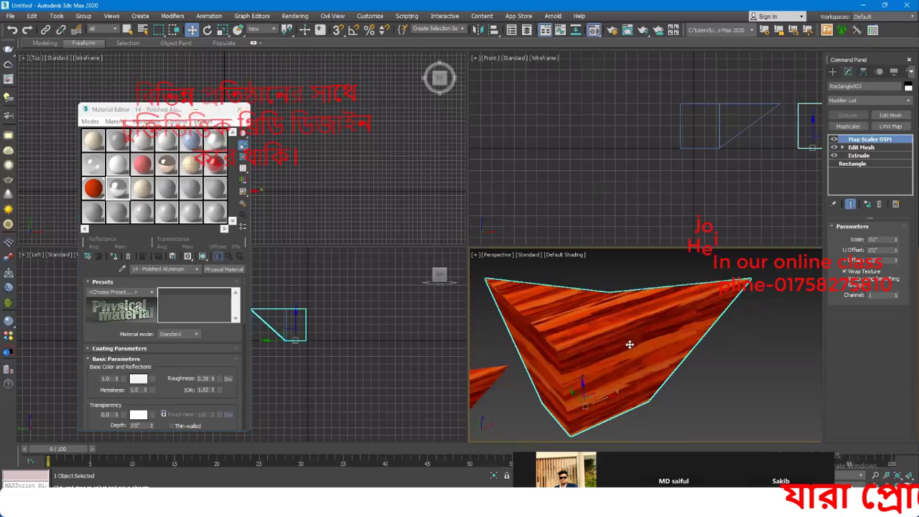
pyautogui.scroll(-5, 630, 345)
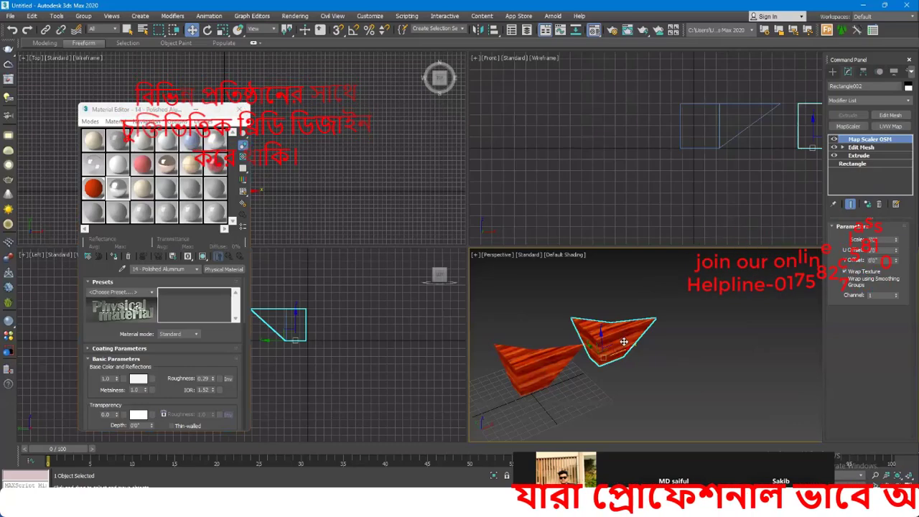
pyautogui.click(849, 205)
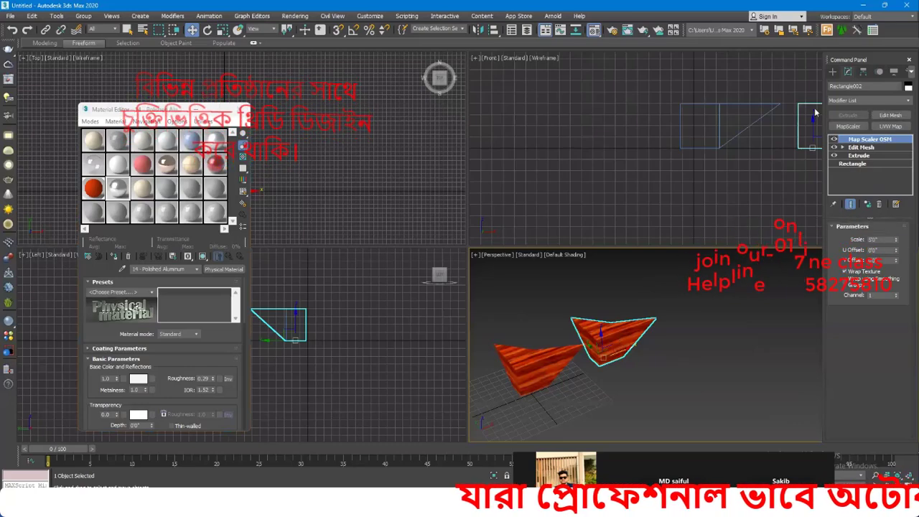
pyautogui.click(868, 102)
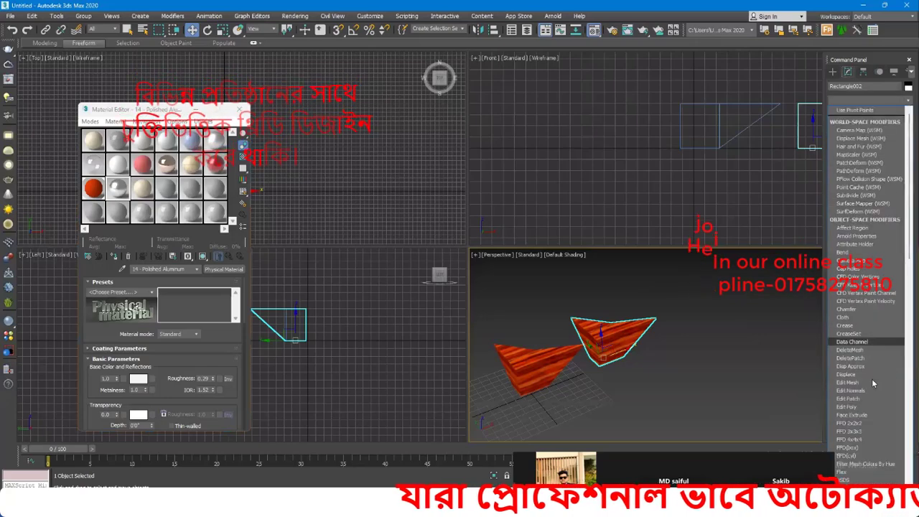
pyautogui.scroll(-13, 880, 339)
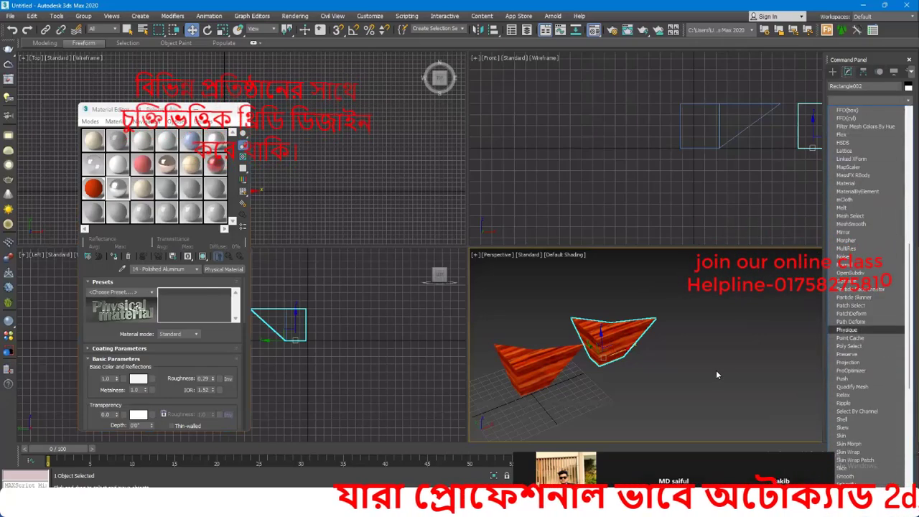
pyautogui.click(689, 379)
pyautogui.click(657, 365)
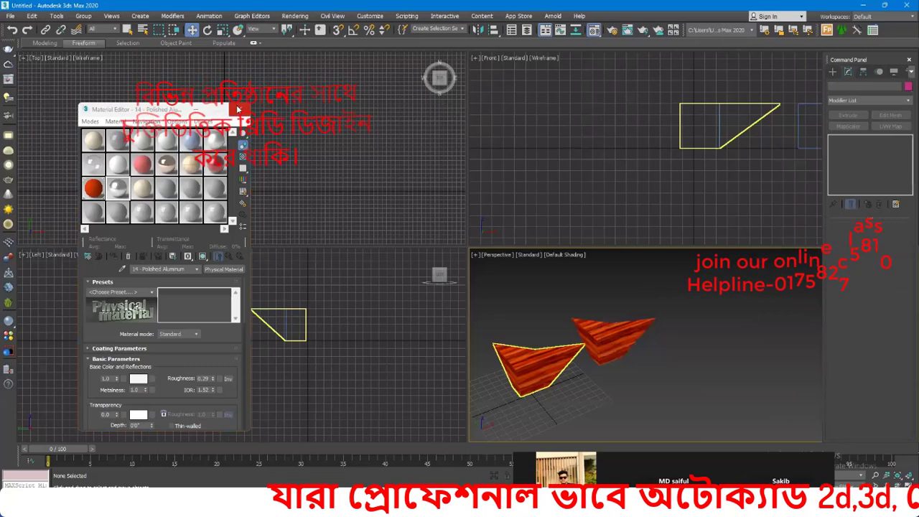
# Step: Close the Material Editor and delete both textured blocks in the maximized Top view
pyautogui.press('m')
pyautogui.click(340, 329)
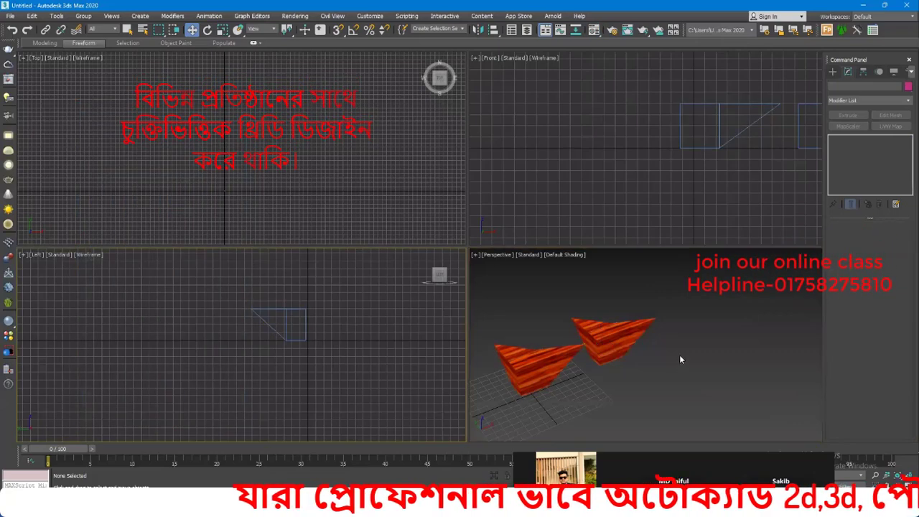
pyautogui.click(278, 196)
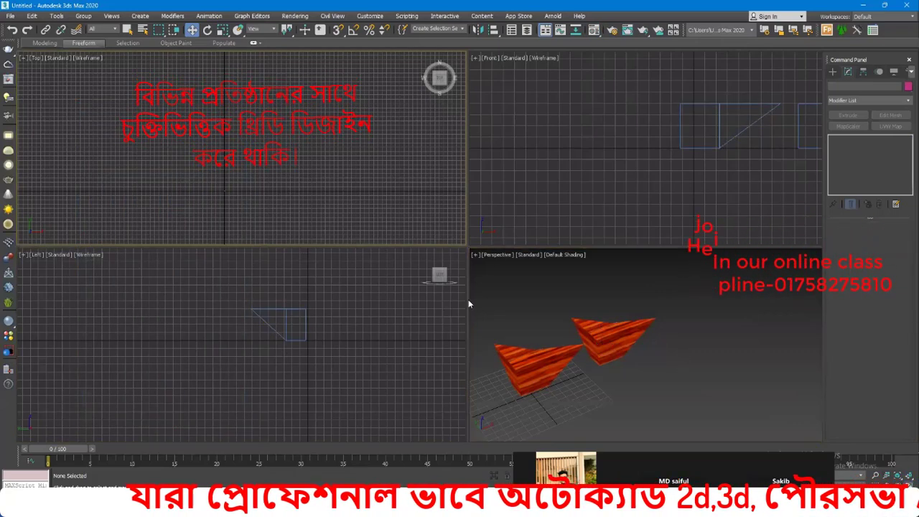
pyautogui.hotkey('alt', 'w')
pyautogui.scroll(5, 464, 297)
pyautogui.scroll(6, 608, 208)
pyautogui.moveTo(608, 208); pyautogui.dragTo(566, 276, button='middle')
pyautogui.moveTo(178, 417); pyautogui.dragTo(513, 316)
pyautogui.moveTo(513, 360); pyautogui.dragTo(469, 370, button='middle')
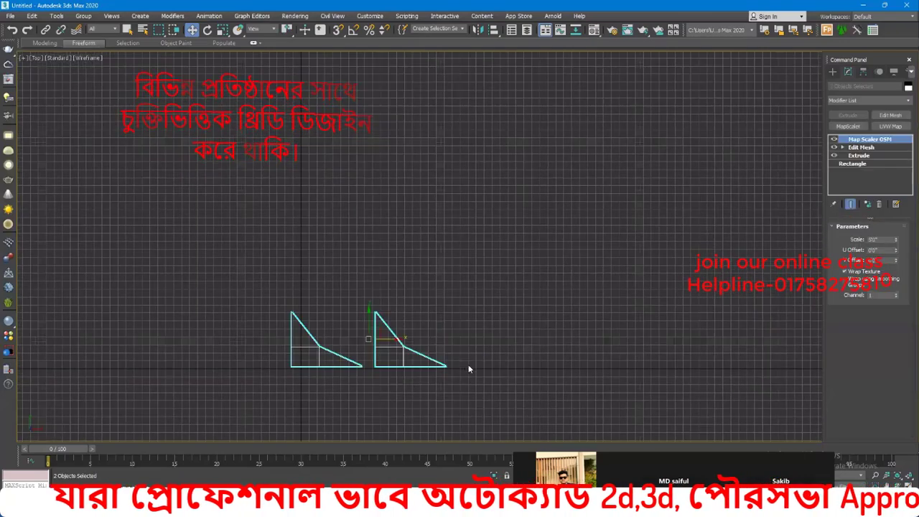
pyautogui.press('Delete')
# Step: Create a standard primitive sphere with a radius of about 15'7" just above the origin in the Top view
pyautogui.click(833, 71)
pyautogui.click(843, 84)
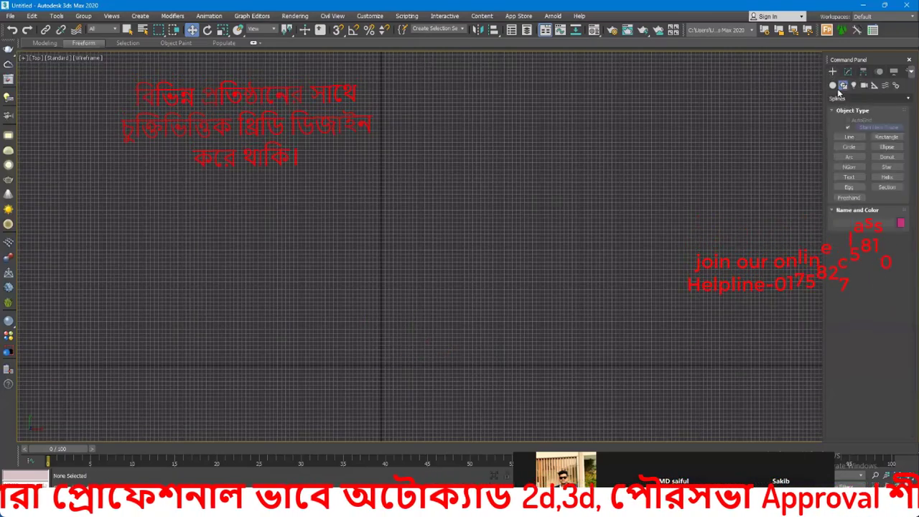
pyautogui.click(833, 86)
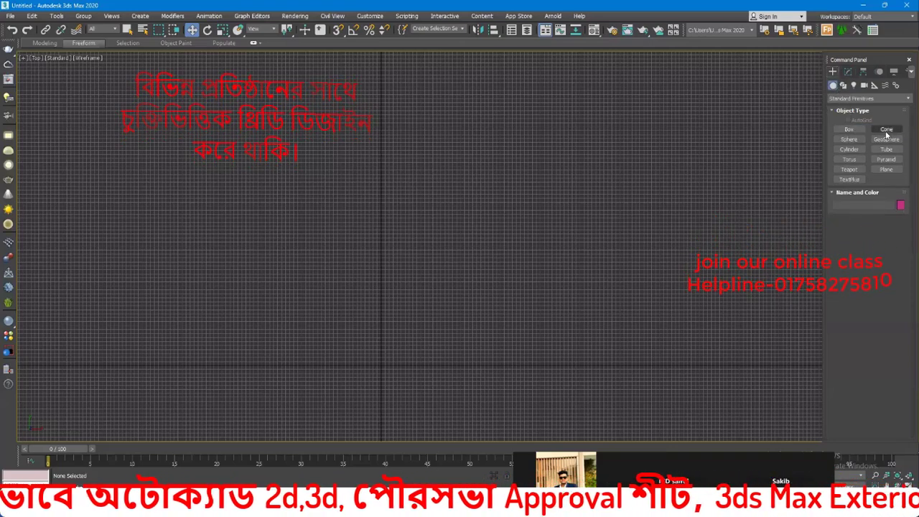
pyautogui.click(848, 138)
pyautogui.moveTo(397, 268); pyautogui.dragTo(319, 267)
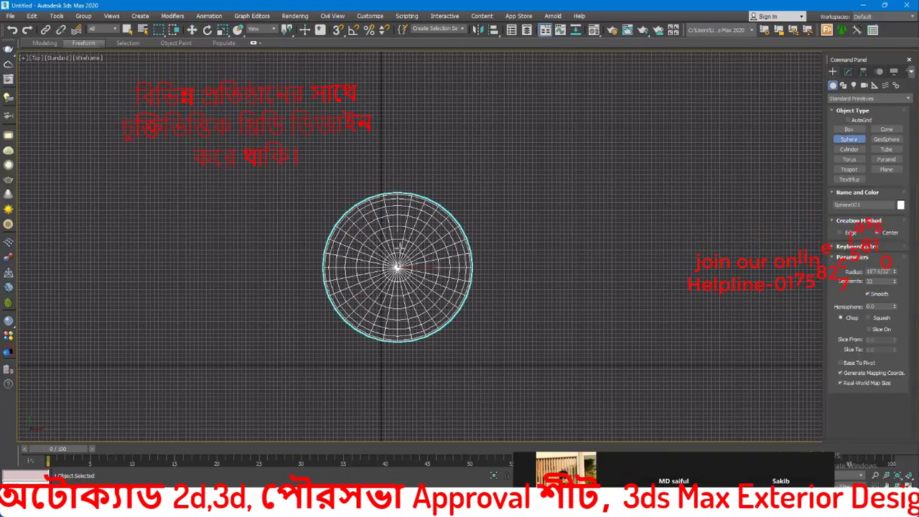
# Step: Create a second sphere with a radius of about 27'5" beside the first and display the view in Default Shading
pyautogui.scroll(-3, 410, 281)
pyautogui.moveTo(417, 293)
pyautogui.keyDown('alt'); pyautogui.mouseDown(button='middle')
pyautogui.moveTo(448, 254)
pyautogui.moveTo(467, 256)
pyautogui.mouseUp(button='middle'); pyautogui.keyUp('alt')
pyautogui.moveTo(467, 279); pyautogui.dragTo(500, 278)
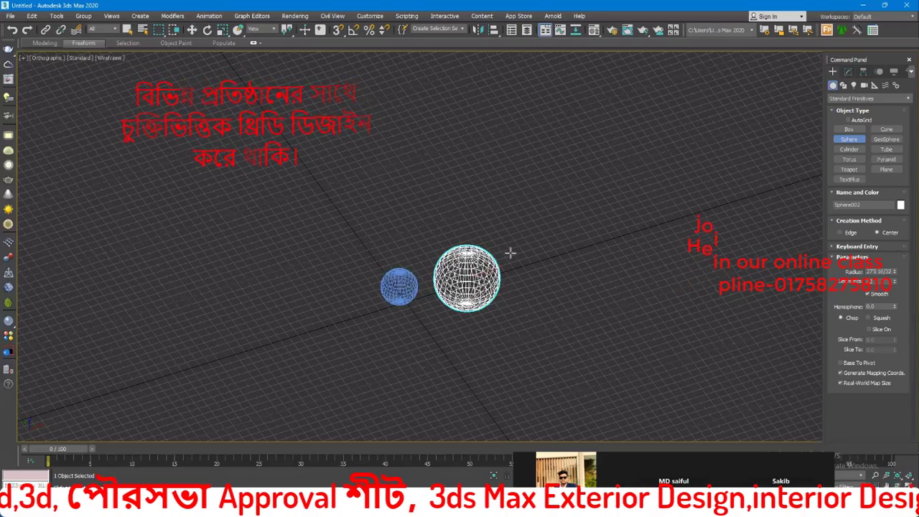
pyautogui.press('F3')
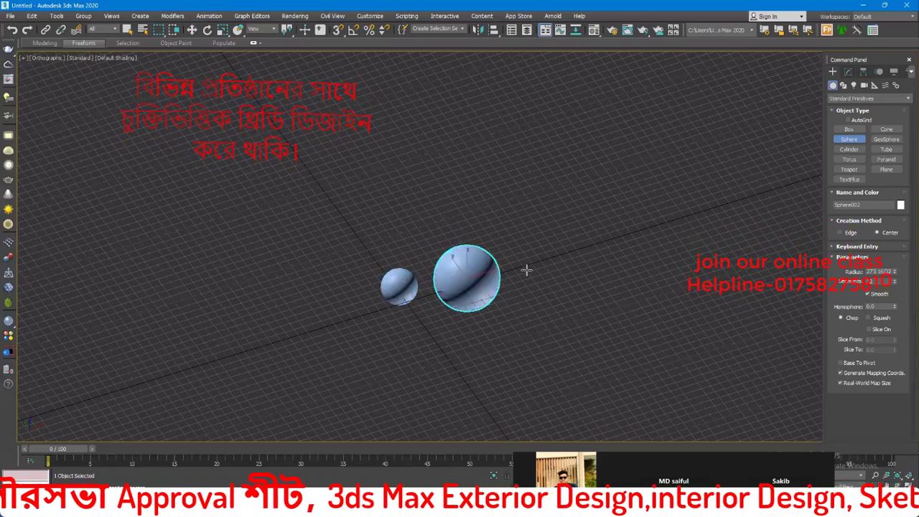
pyautogui.press('F3')
pyautogui.press('F3')
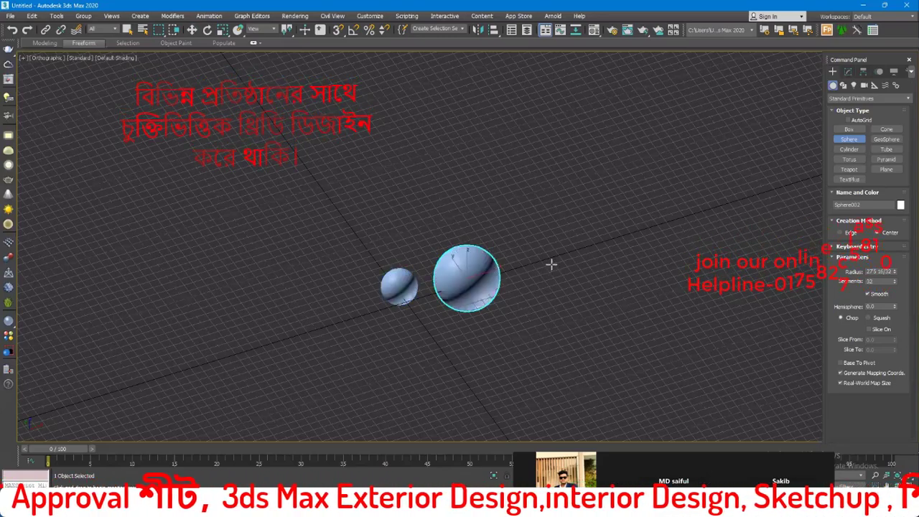
# Step: Create a third sphere with a radius of about 41'6" beside the second and compare its wireframe and shaded displays
pyautogui.moveTo(533, 236); pyautogui.dragTo(587, 260)
pyautogui.press('F3')
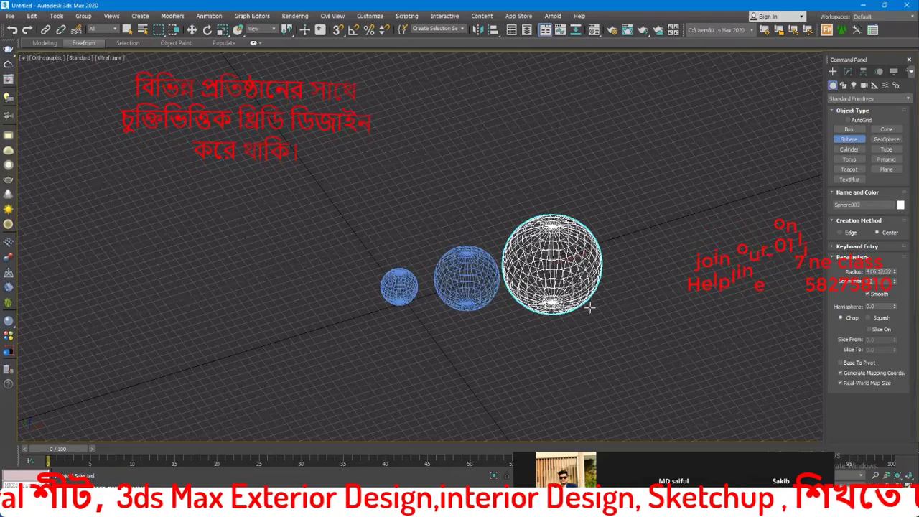
pyautogui.scroll(5, 594, 302)
pyautogui.press('F3')
pyautogui.scroll(-6, 345, 180)
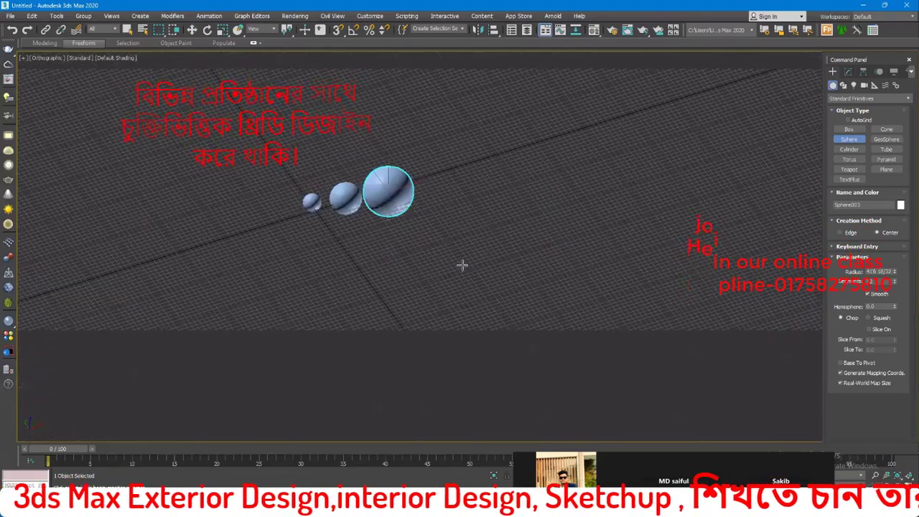
pyautogui.scroll(3, 474, 266)
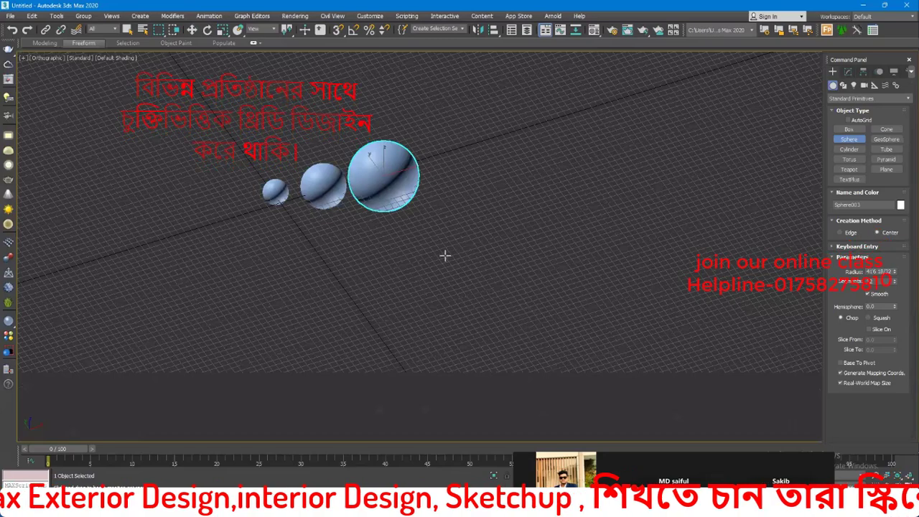
pyautogui.press('F3')
pyautogui.scroll(3, 379, 134)
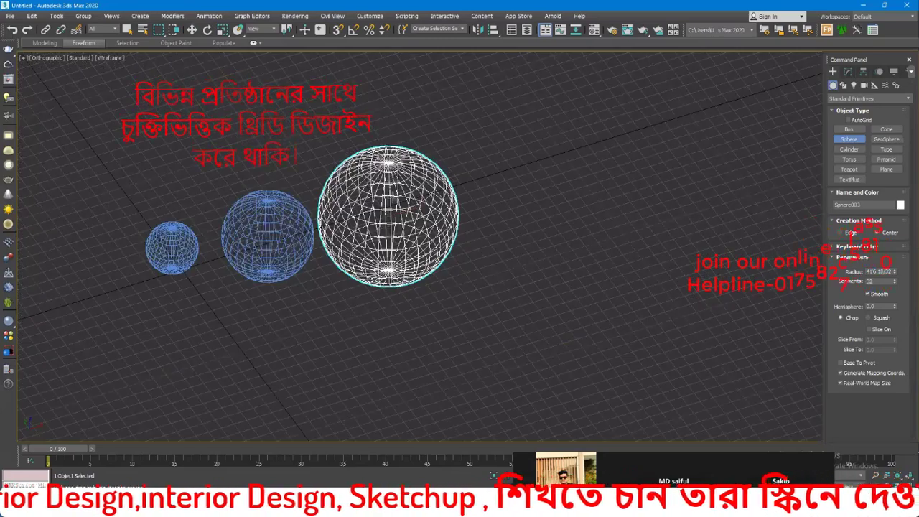
pyautogui.scroll(2, 379, 134)
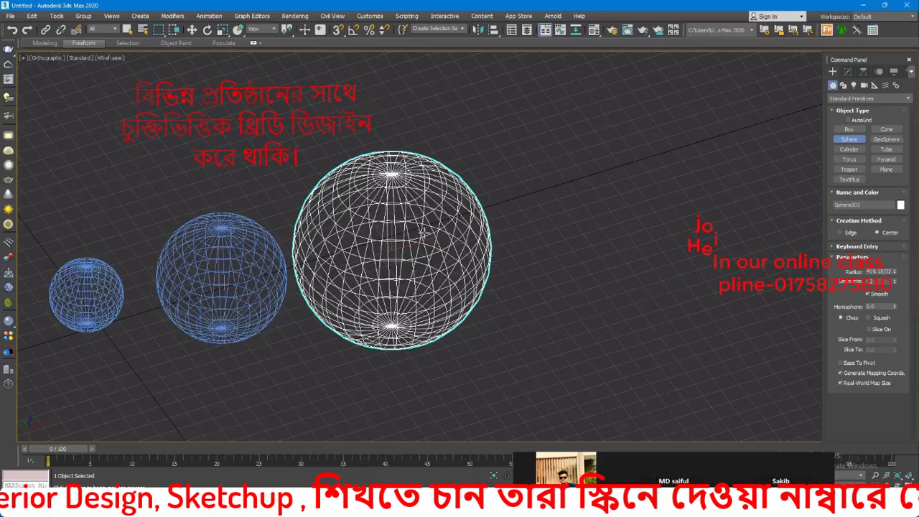
pyautogui.press('F3')
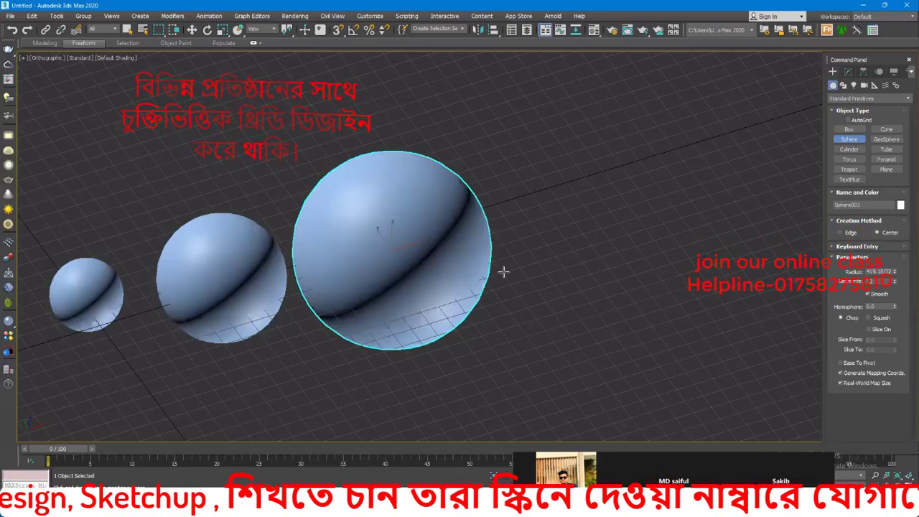
# Step: Create a fourth sphere with a radius of about 33'11" in front of the largest one and keep the shaded display
pyautogui.moveTo(579, 338); pyautogui.dragTo(580, 299)
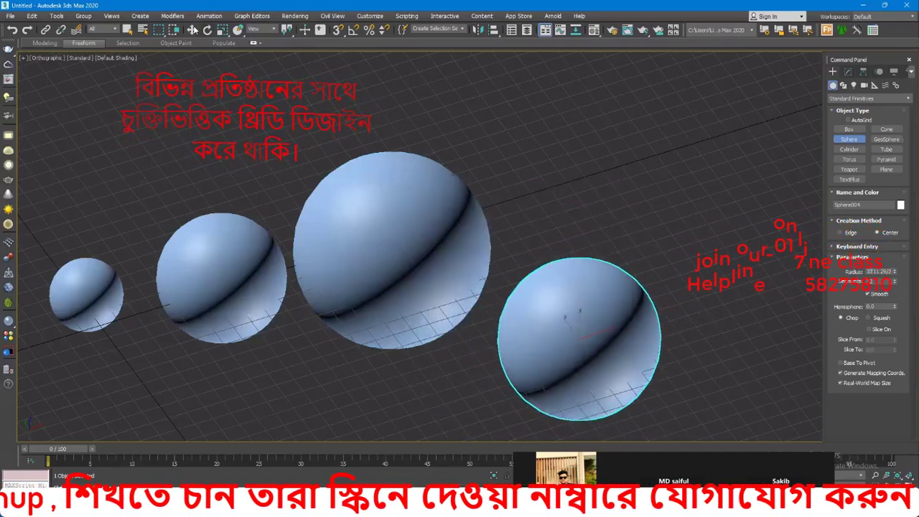
pyautogui.press('w')
pyautogui.scroll(-5, 470, 331)
pyautogui.press('F3')
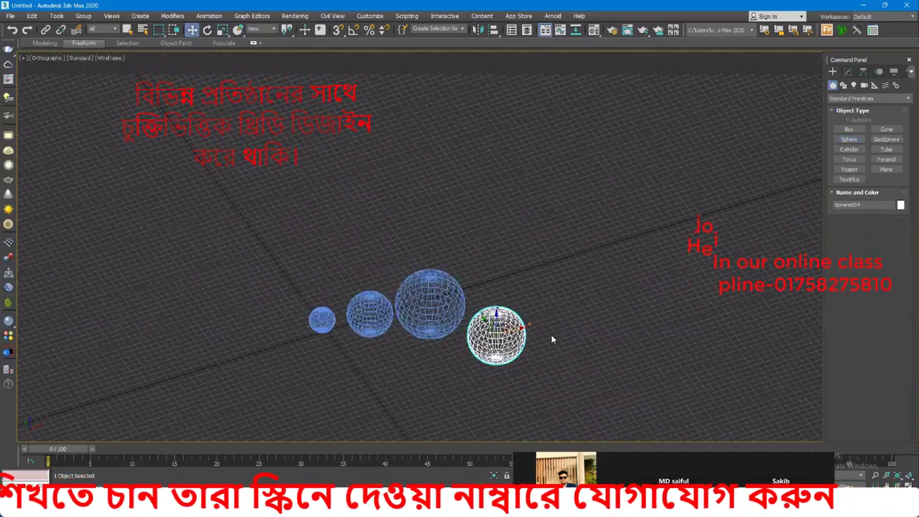
pyautogui.press('F3')
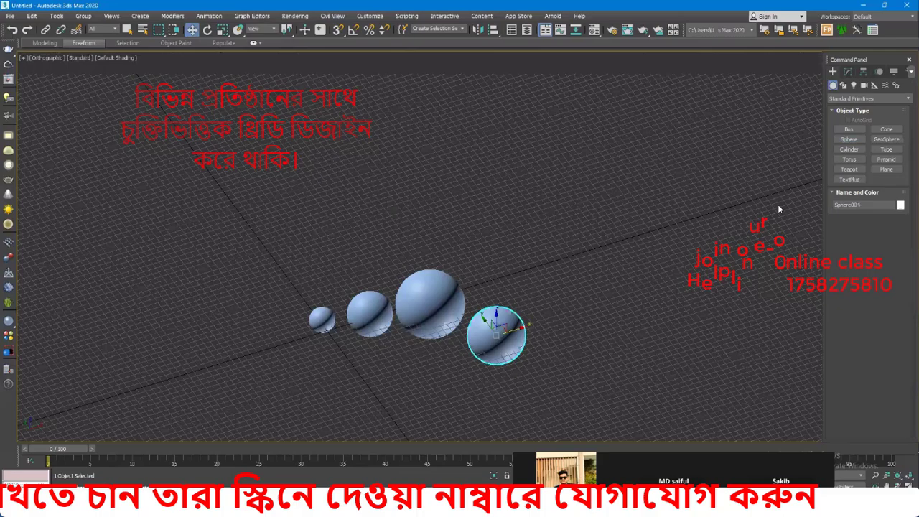
# Step: Create a standard primitive pyramid on the grid, well apart from the row of spheres
pyautogui.click(884, 161)
pyautogui.moveTo(698, 241); pyautogui.dragTo(553, 256, button='middle')
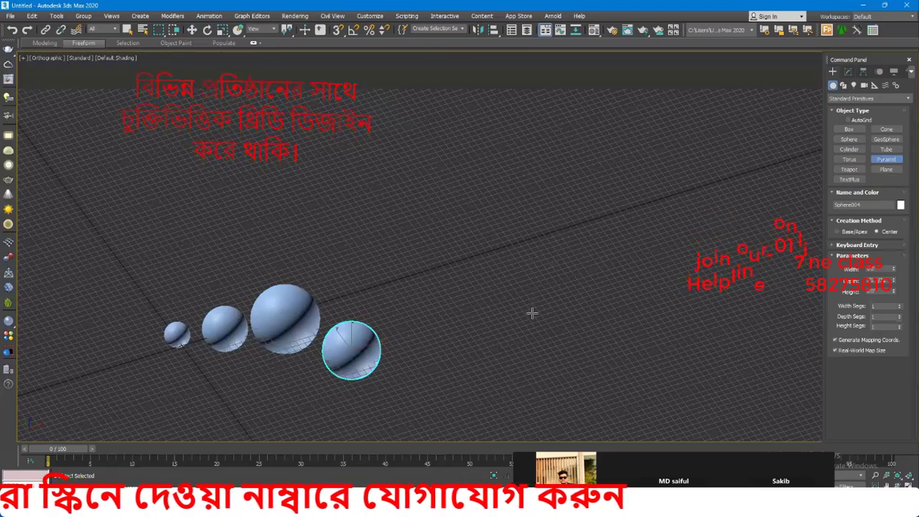
pyautogui.moveTo(556, 237); pyautogui.dragTo(614, 256)
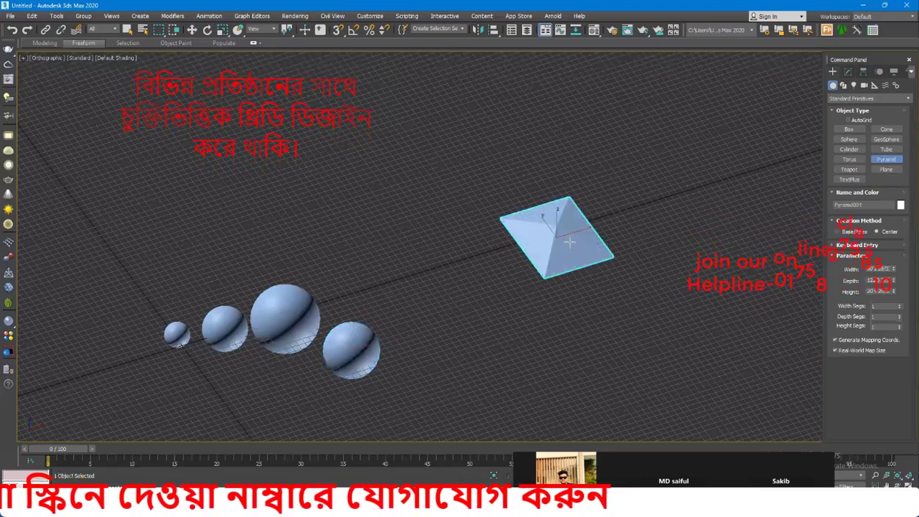
# Step: Create a torus with a thin ring and a wide central opening behind the spheres
pyautogui.click(850, 160)
pyautogui.moveTo(388, 172); pyautogui.dragTo(427, 170)
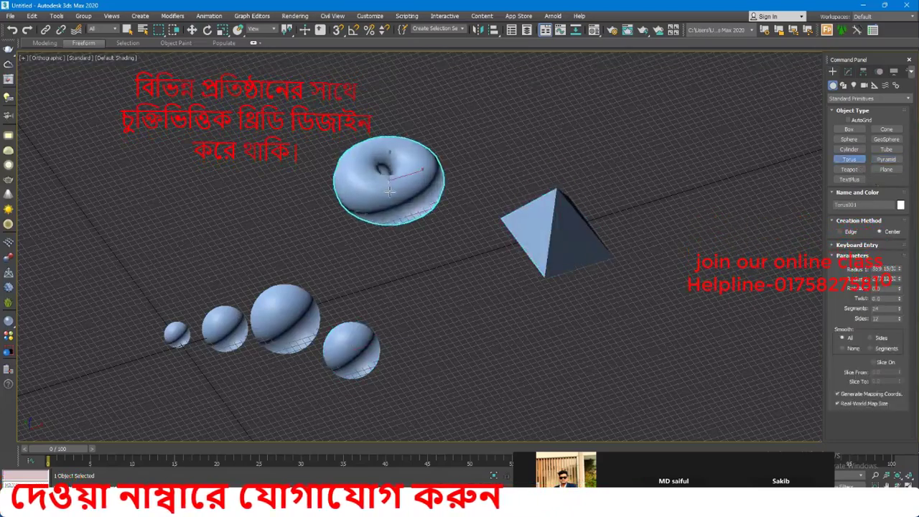
pyautogui.click(415, 175)
# Step: Create a thick-walled tube with a small central hole between the spheres and the torus
pyautogui.click(887, 148)
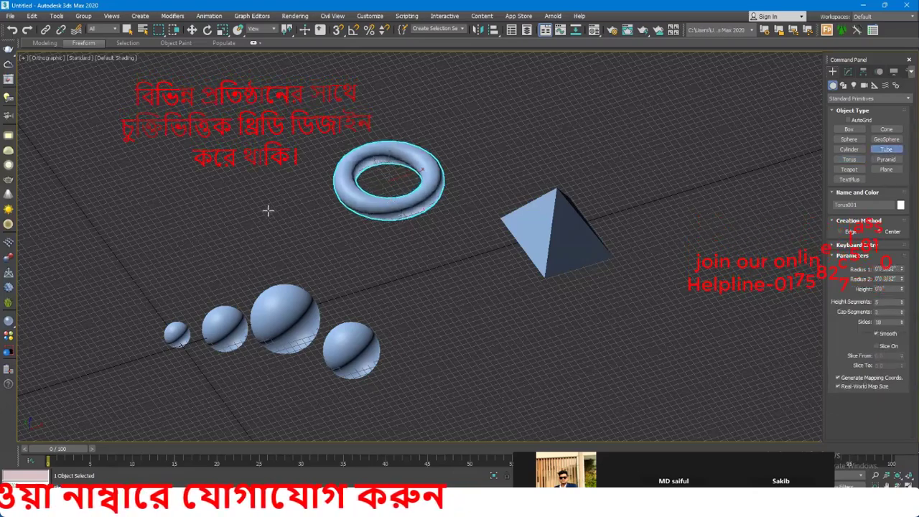
pyautogui.moveTo(268, 210); pyautogui.dragTo(263, 200)
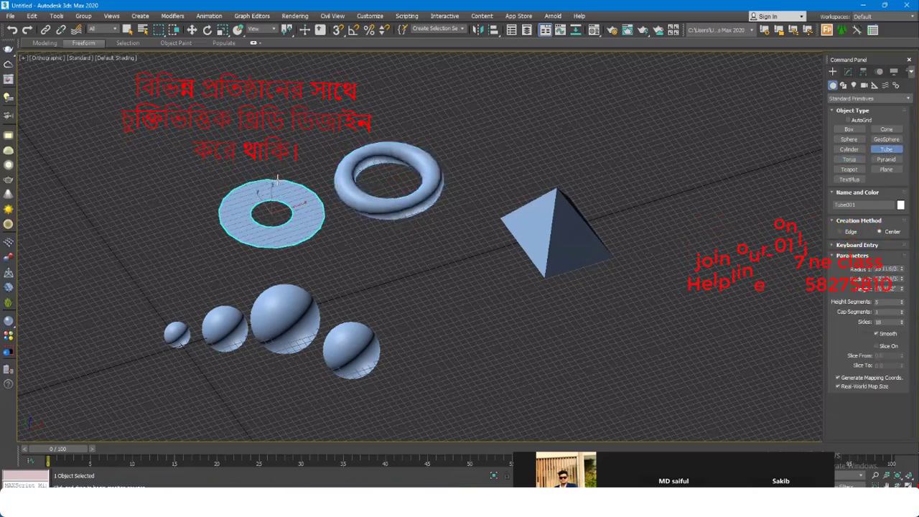
pyautogui.click(277, 180)
pyautogui.click(429, 219)
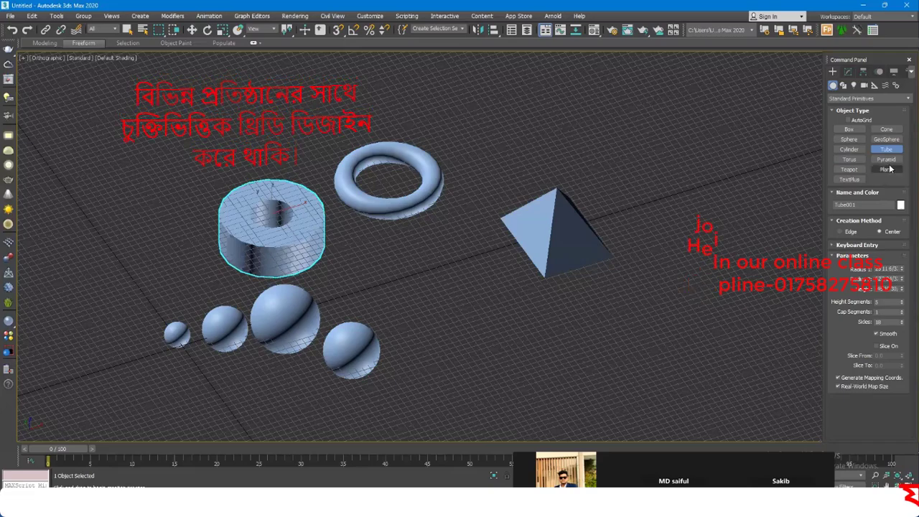
# Step: Create a large rectangular plane that extends under all the spheres, the tube, the torus and the pyramid
pyautogui.click(888, 169)
pyautogui.scroll(-2, 605, 246)
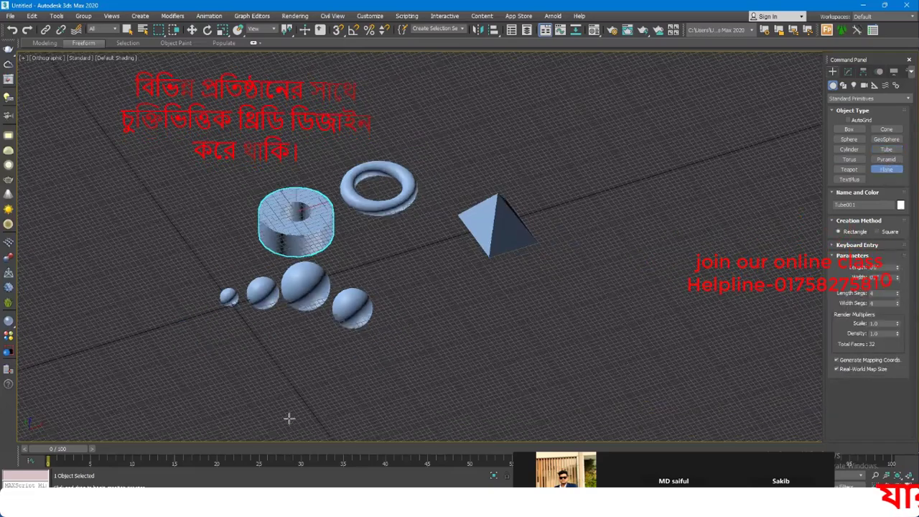
pyautogui.moveTo(209, 235); pyautogui.dragTo(152, 216)
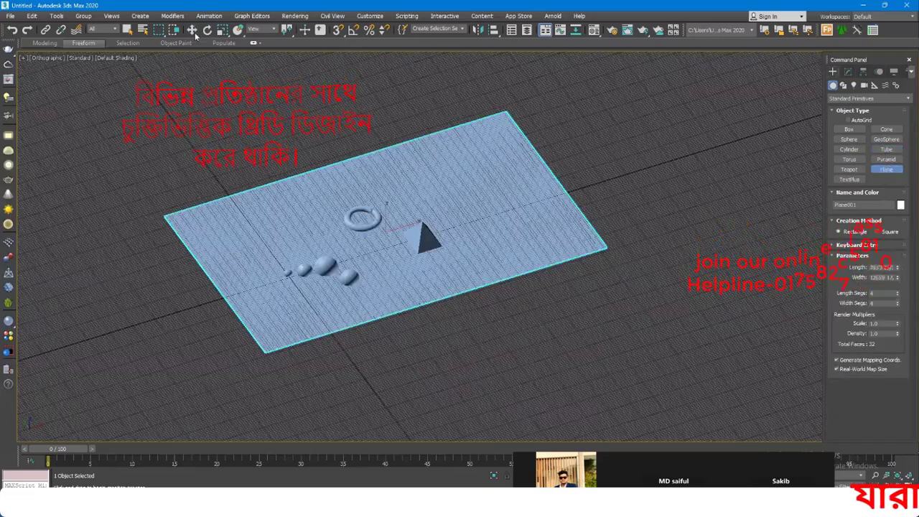
pyautogui.press('w')
# Step: Deselect the plane and hide the viewport grid
pyautogui.scroll(4, 409, 189)
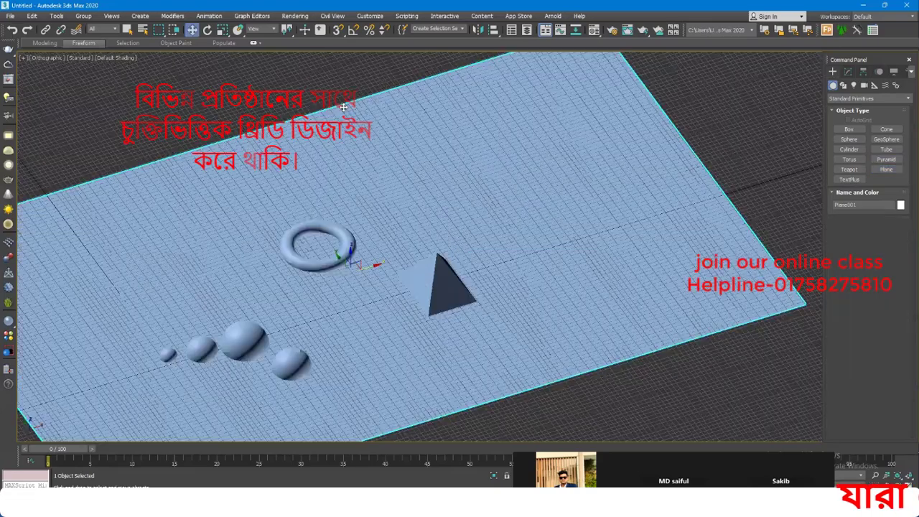
pyautogui.moveTo(380, 172); pyautogui.dragTo(437, 265, button='middle')
pyautogui.click(380, 173)
pyautogui.scroll(-4, 380, 173)
pyautogui.scroll(2, 393, 181)
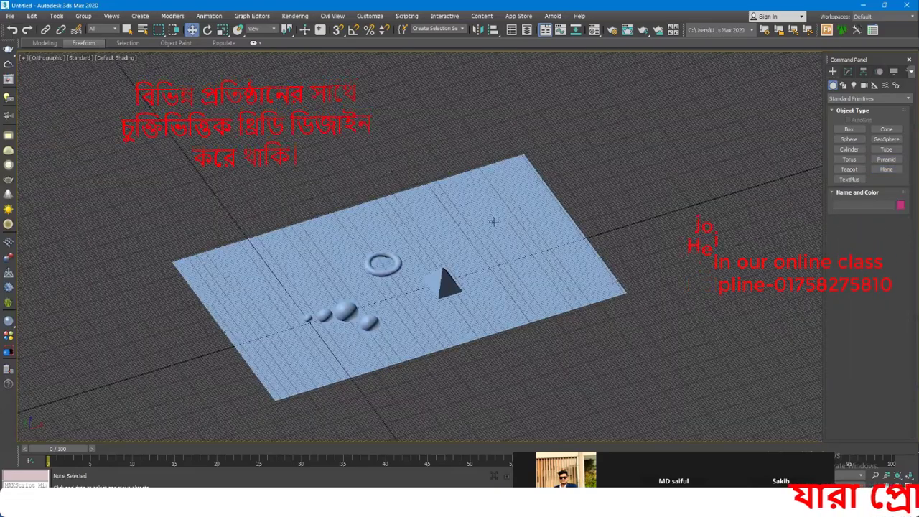
pyautogui.scroll(-2, 620, 297)
pyautogui.press('g')
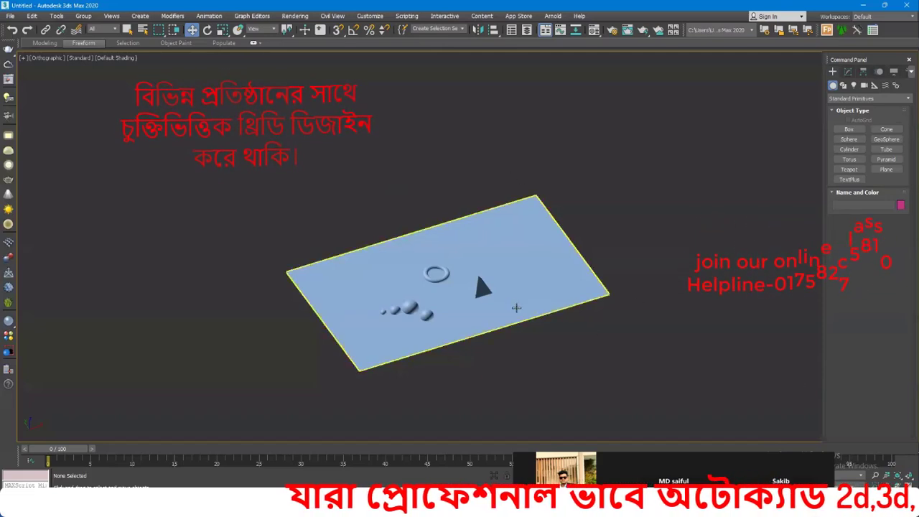
pyautogui.moveTo(516, 308); pyautogui.dragTo(498, 306, button='middle')
pyautogui.click(522, 287)
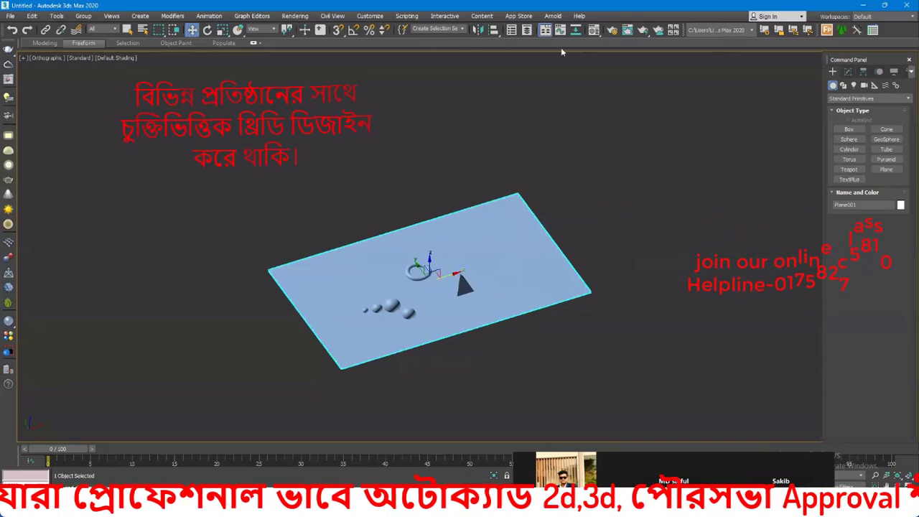
pyautogui.scroll(3, 488, 252)
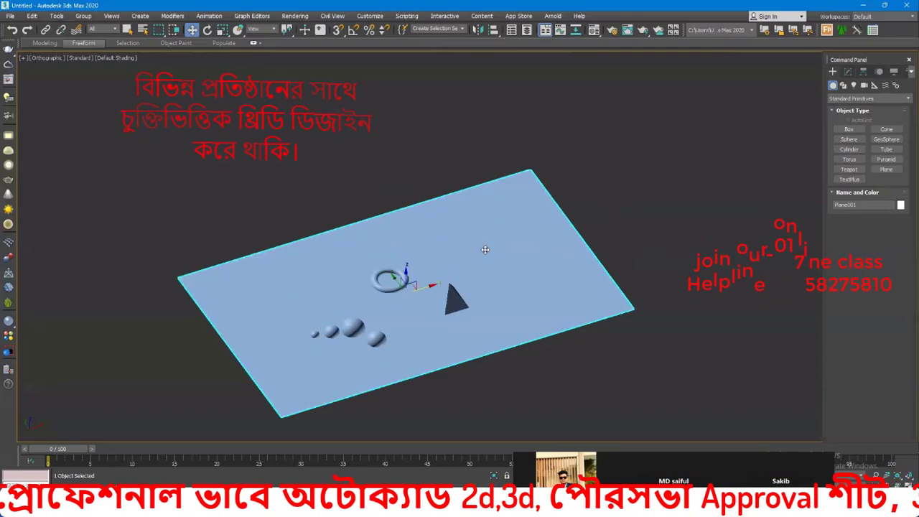
pyautogui.click(638, 254)
pyautogui.click(515, 263)
pyautogui.scroll(-3, 556, 264)
pyautogui.click(624, 254)
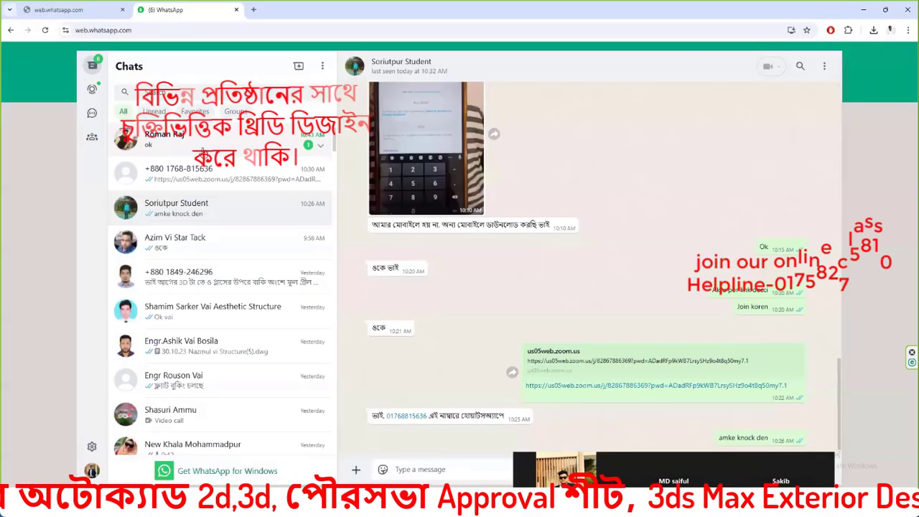
# Step: Switch to WhatsApp Web and look through the business chat that contains the 175-Duplex demo.jpg file
pyautogui.scroll(-3, 264, 253)
pyautogui.scroll(-5, 262, 259)
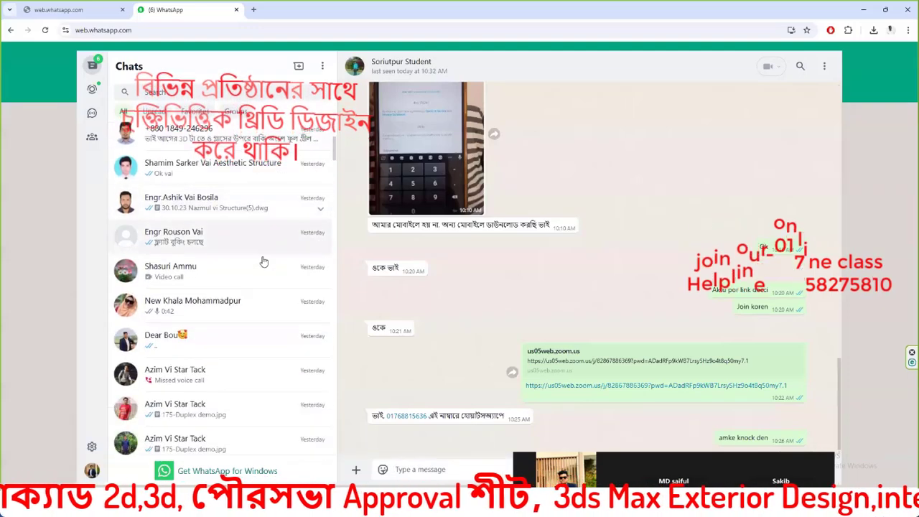
pyautogui.click(250, 345)
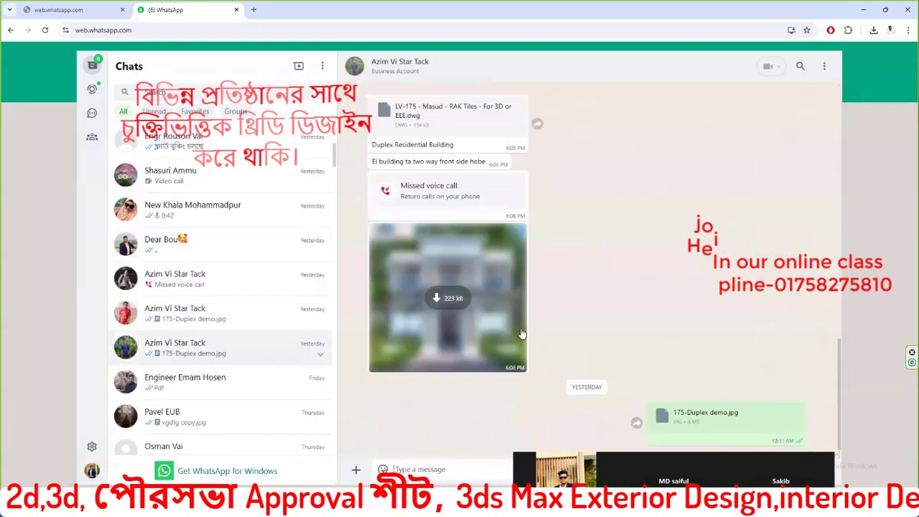
pyautogui.scroll(5, 540, 403)
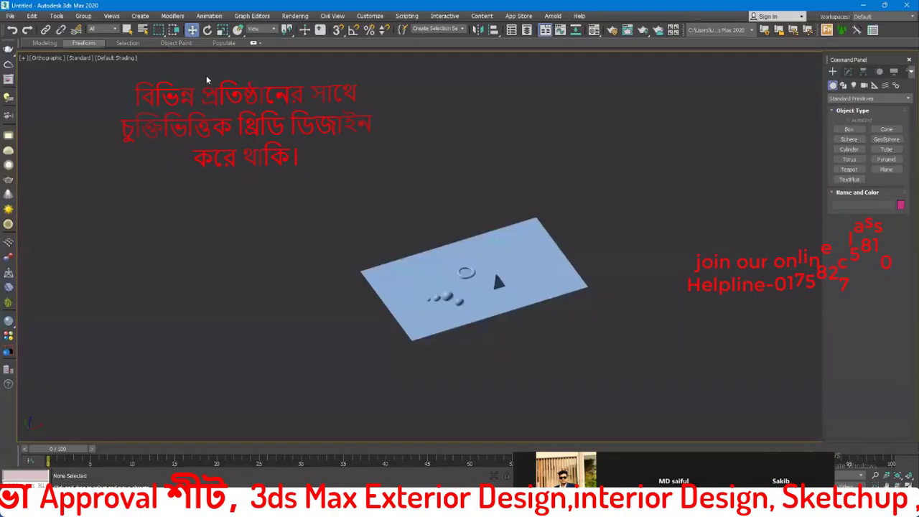
# Step: Switch to File Explorer and open the Land View folder inside 2024 New Octobar on the 3d 24 Oct /25 (H:) drive
pyautogui.click(865, 5)
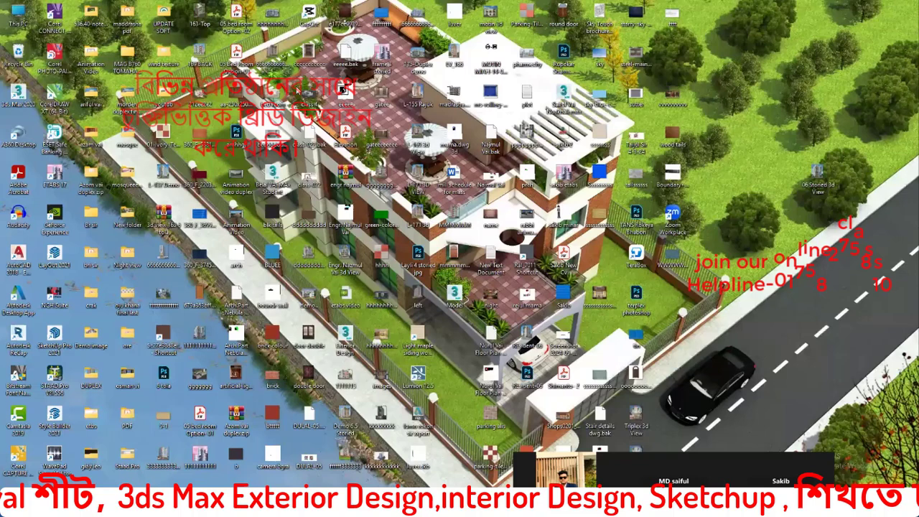
pyautogui.press('super+e')
pyautogui.click(472, 132)
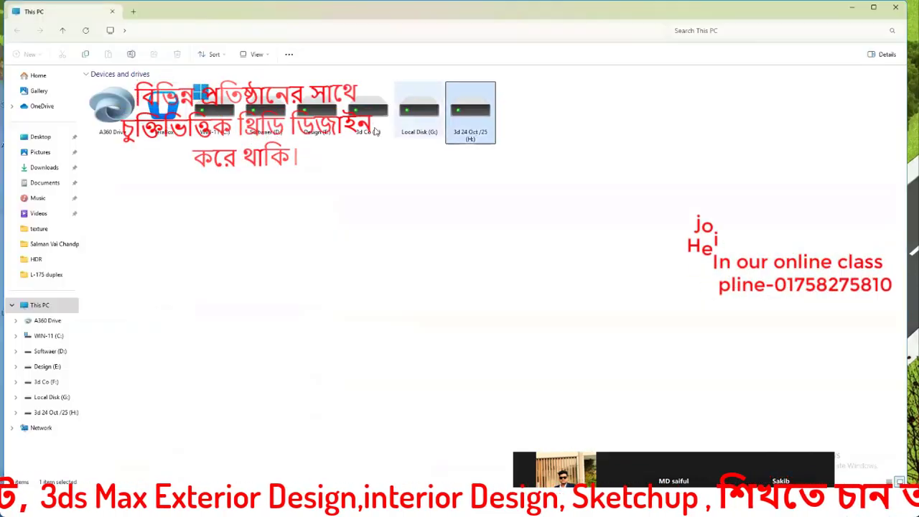
pyautogui.click(369, 124)
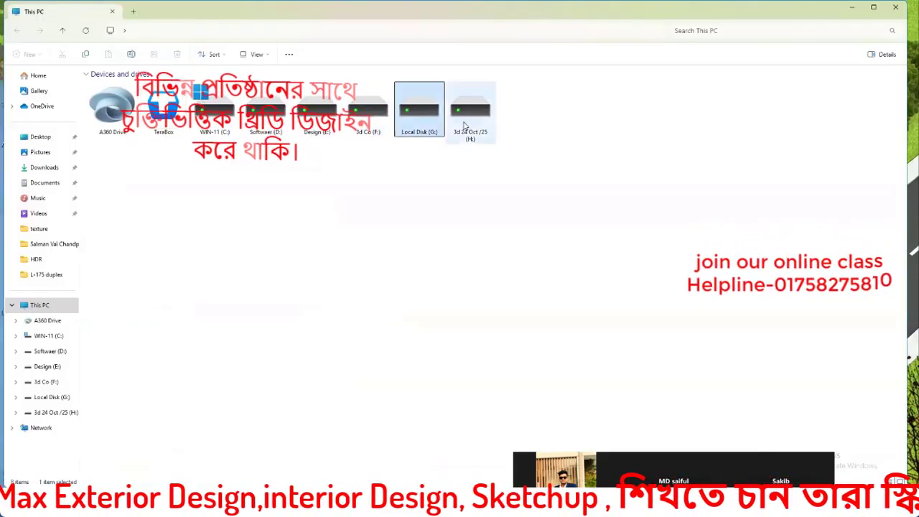
pyautogui.doubleClick(468, 124)
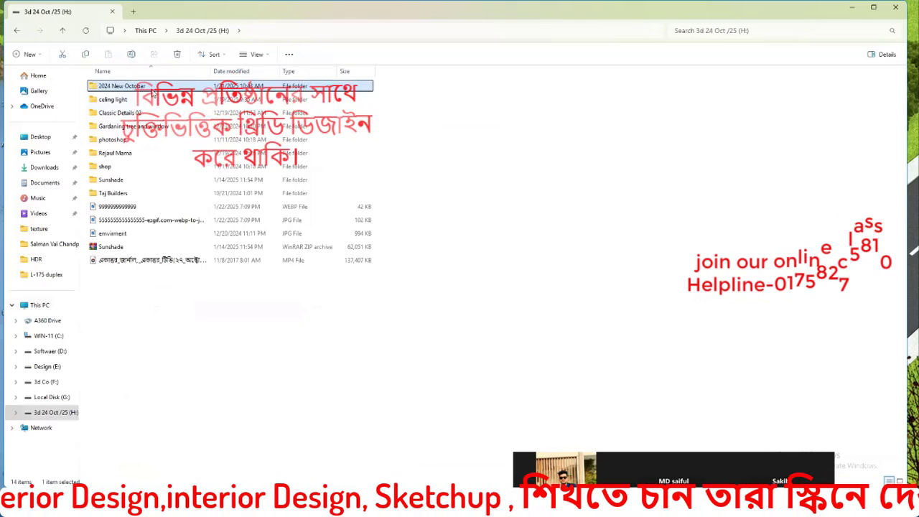
pyautogui.doubleClick(129, 86)
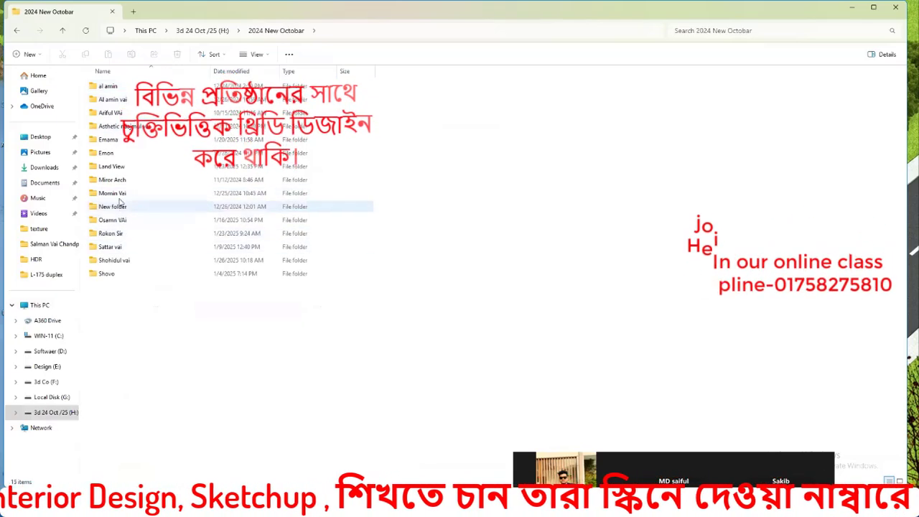
pyautogui.doubleClick(114, 165)
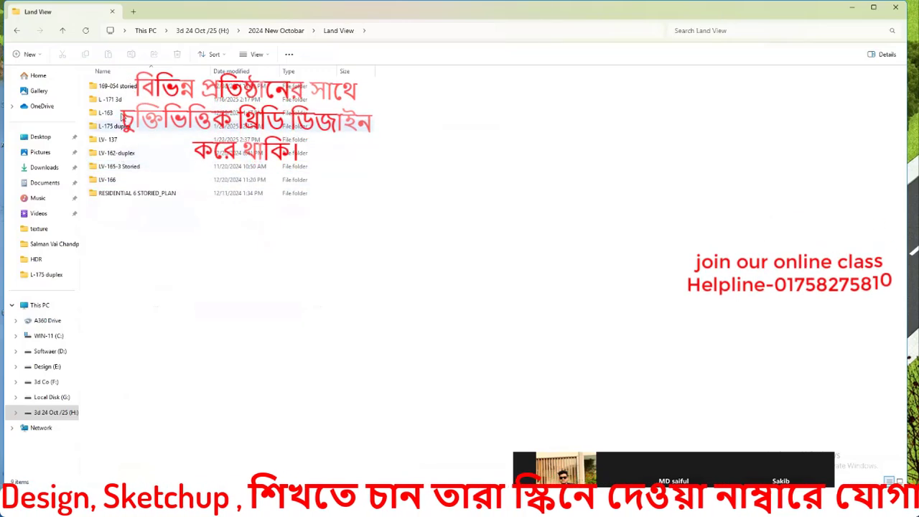
# Step: Look through the 169-054 storied and L -171 3d project folders for a usable drawing
pyautogui.doubleClick(132, 87)
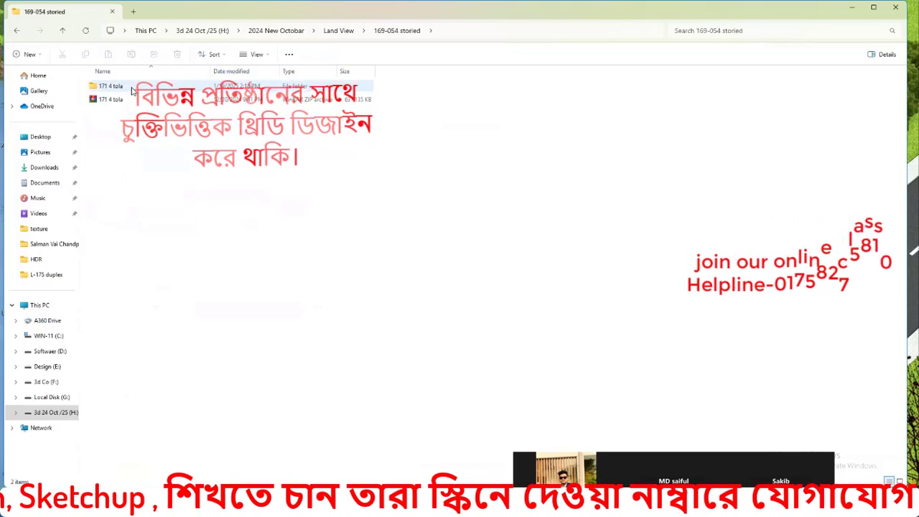
pyautogui.doubleClick(133, 86)
pyautogui.hotkey('alt', 'Left')
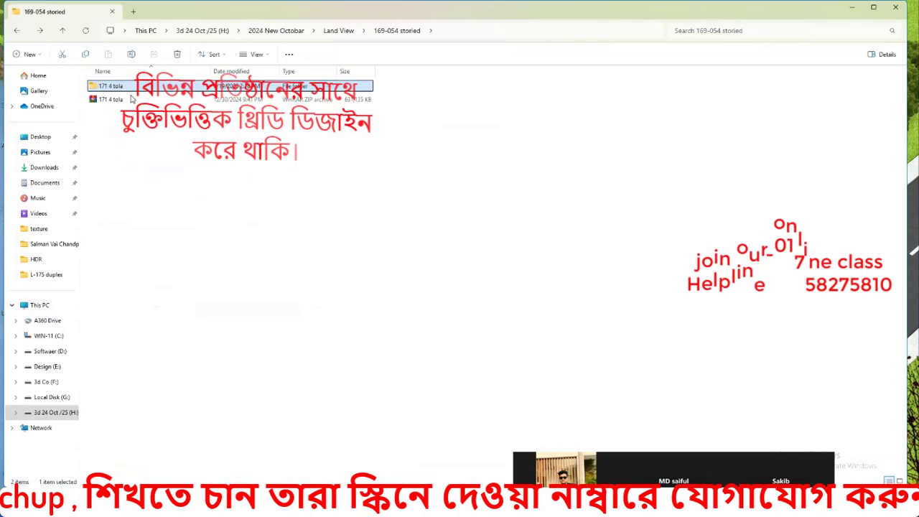
pyautogui.hotkey('alt', 'Left')
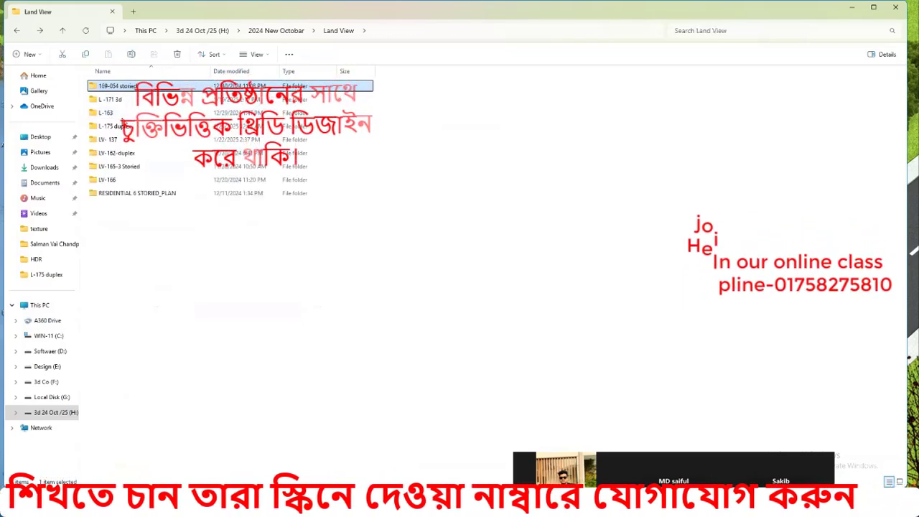
pyautogui.doubleClick(118, 100)
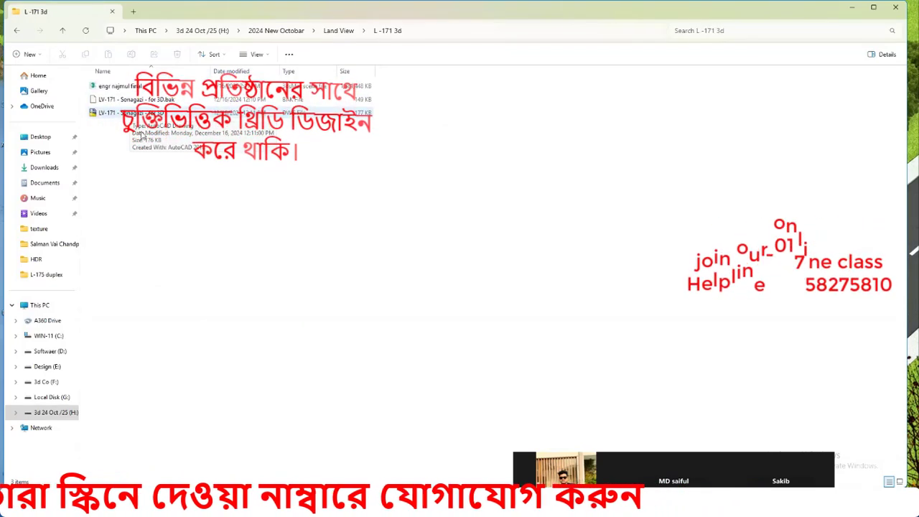
pyautogui.hotkey('alt', 'Left')
# Step: Switch to WhatsApp Web, download LV-169 - For 3D - 4 Storied.dwg from the business chat and open it in AutoCAD
pyautogui.hotkey('alt', 'Tab')
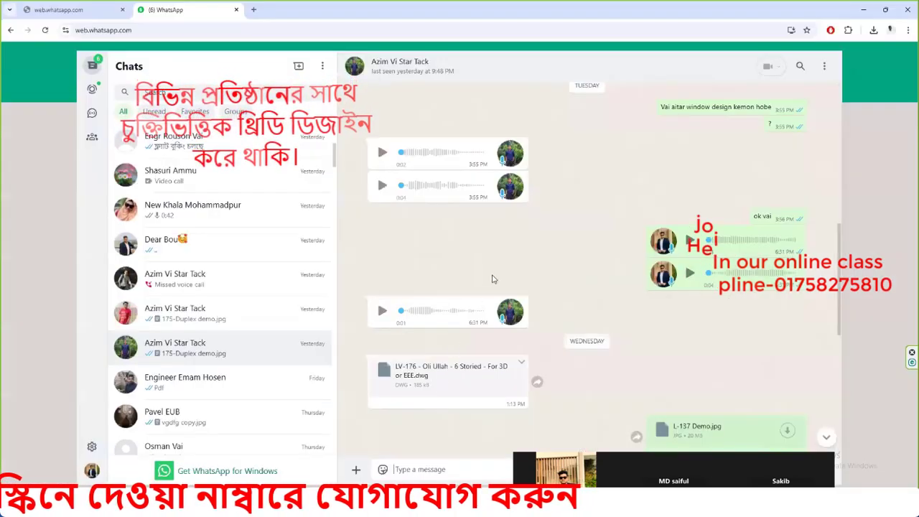
pyautogui.scroll(4, 532, 296)
pyautogui.scroll(10, 531, 297)
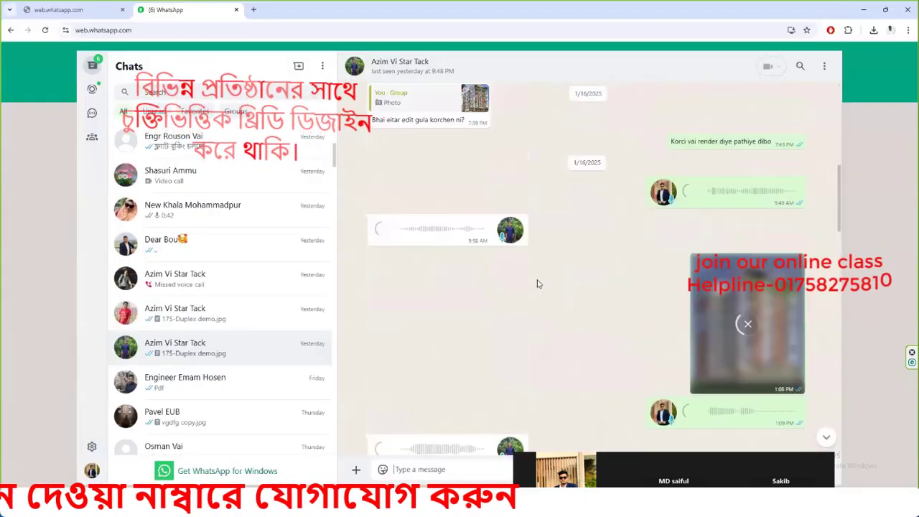
pyautogui.scroll(10, 539, 286)
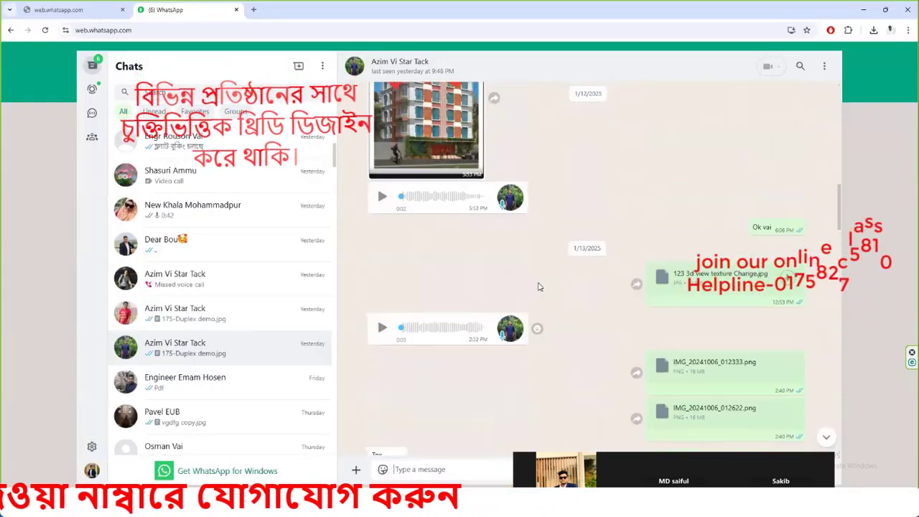
pyautogui.scroll(10, 539, 287)
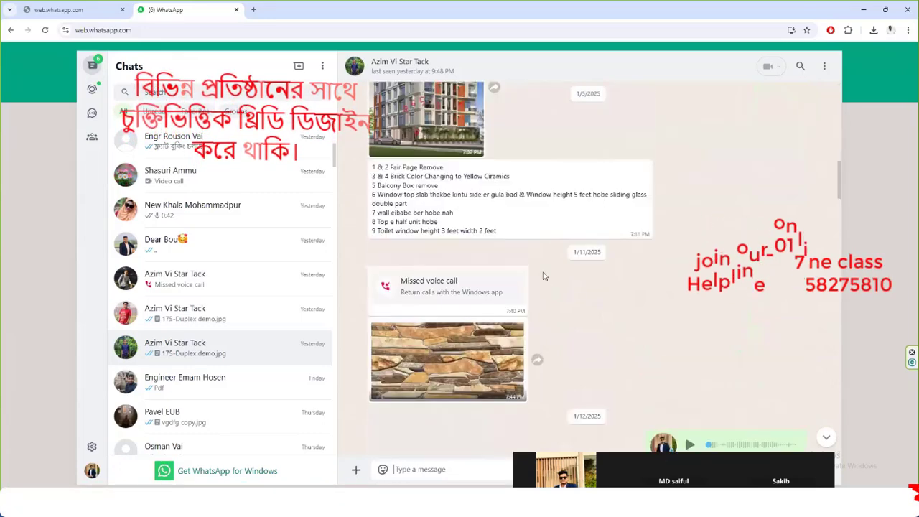
pyautogui.scroll(1, 544, 281)
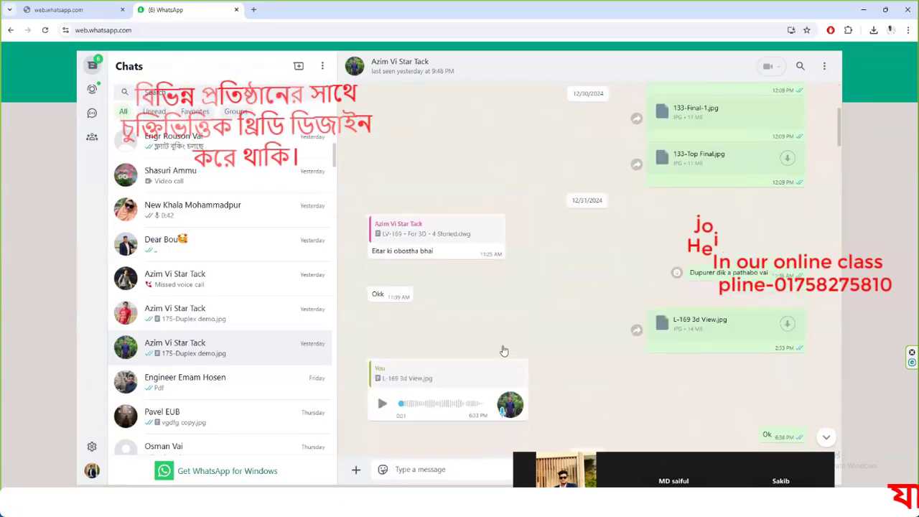
pyautogui.scroll(-1, 482, 332)
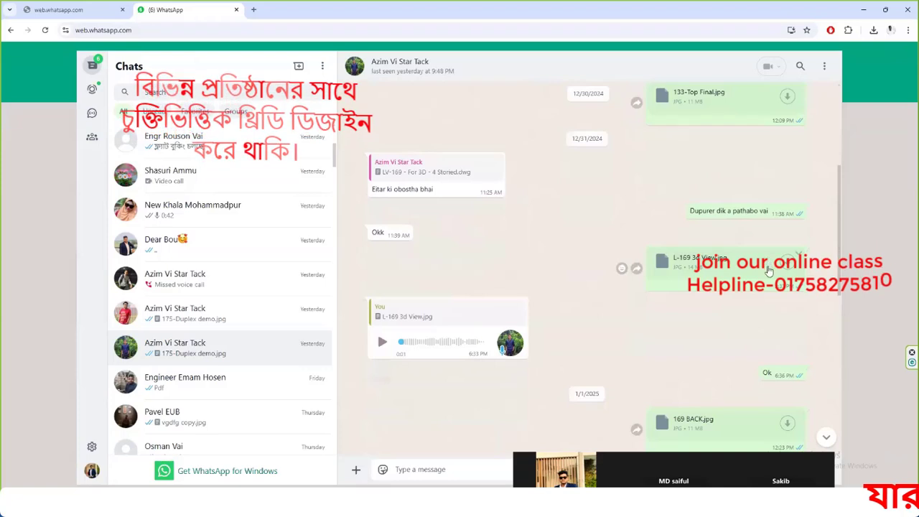
pyautogui.scroll(10, 528, 278)
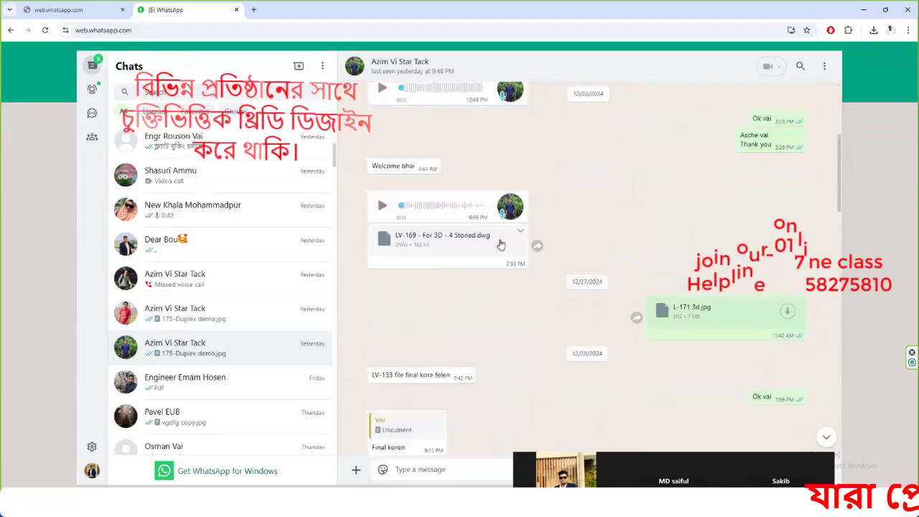
pyautogui.click(536, 245)
pyautogui.click(874, 31)
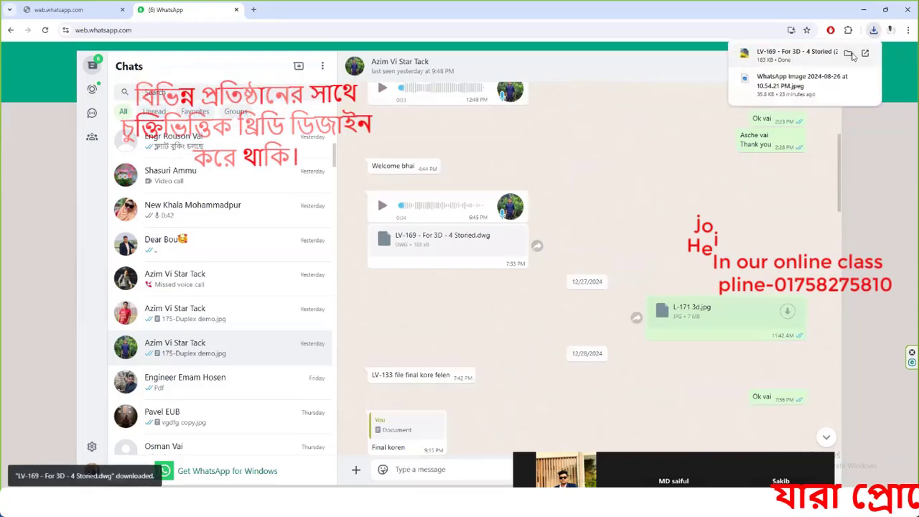
pyautogui.click(852, 55)
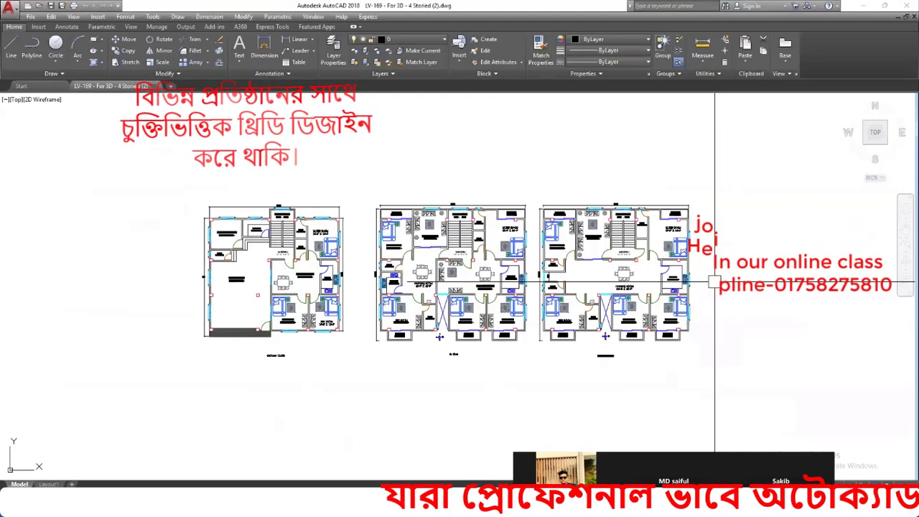
# Step: Delete the third floor plan beside the 1st Floor plan, together with its title and compass symbol
pyautogui.moveTo(715, 281); pyautogui.dragTo(676, 292, button='middle')
pyautogui.click(657, 202)
pyautogui.click(492, 395)
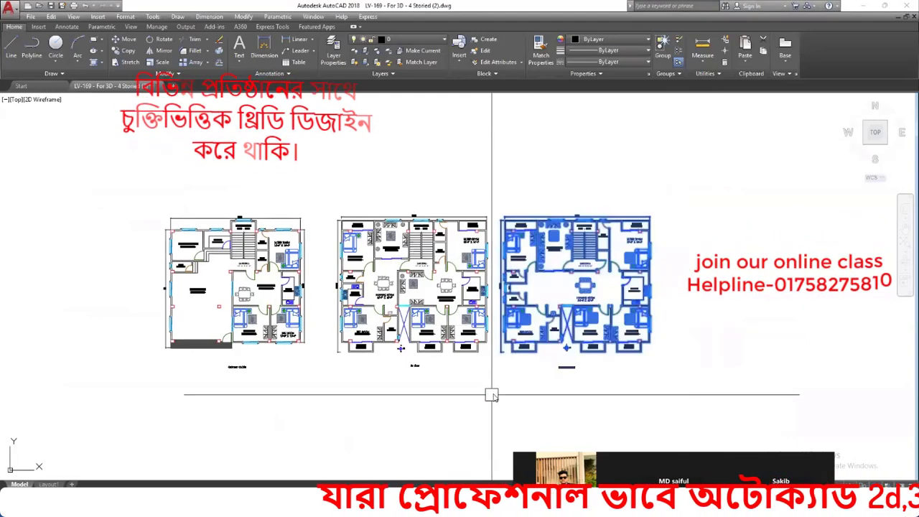
pyautogui.press('Delete')
# Step: Examine the 1st Floor plan's front side, including the balconies, bedrooms, toilet and columns
pyautogui.scroll(4, 472, 349)
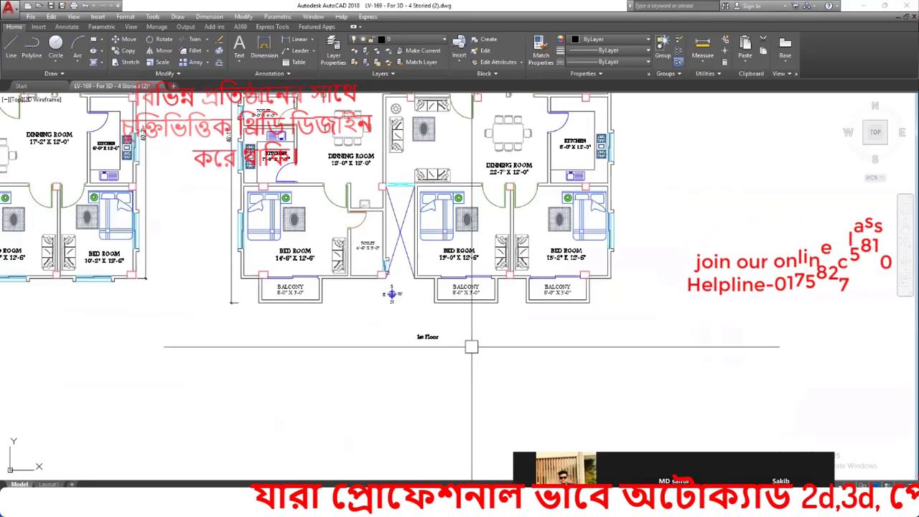
pyautogui.moveTo(548, 300); pyautogui.dragTo(563, 309, button='middle')
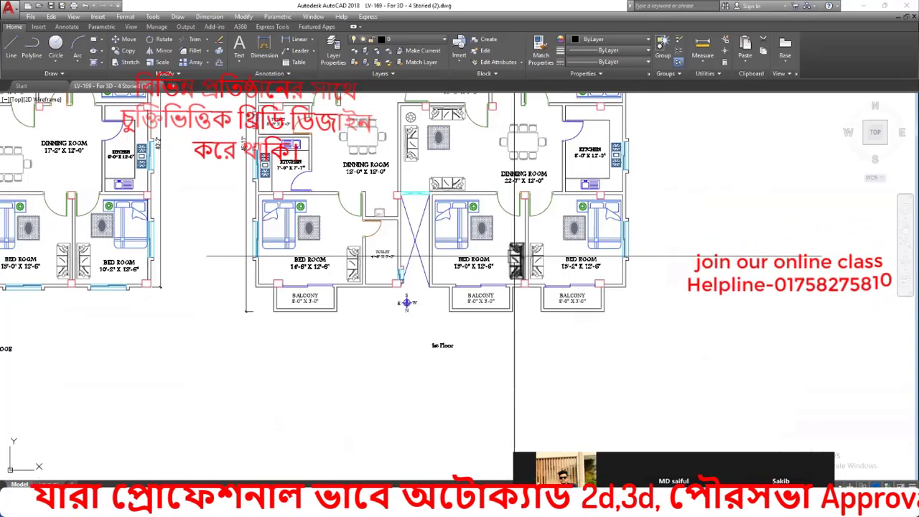
pyautogui.scroll(4, 487, 290)
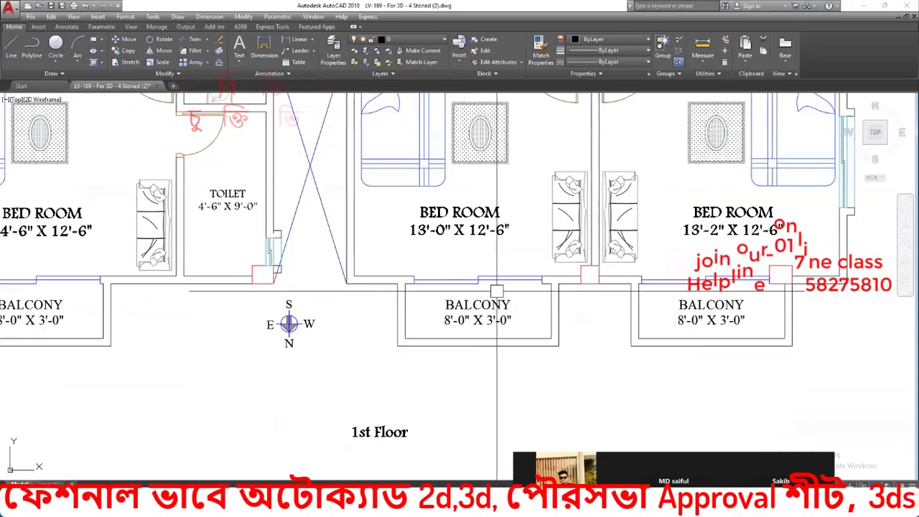
pyautogui.scroll(-2, 497, 291)
pyautogui.scroll(4, 489, 314)
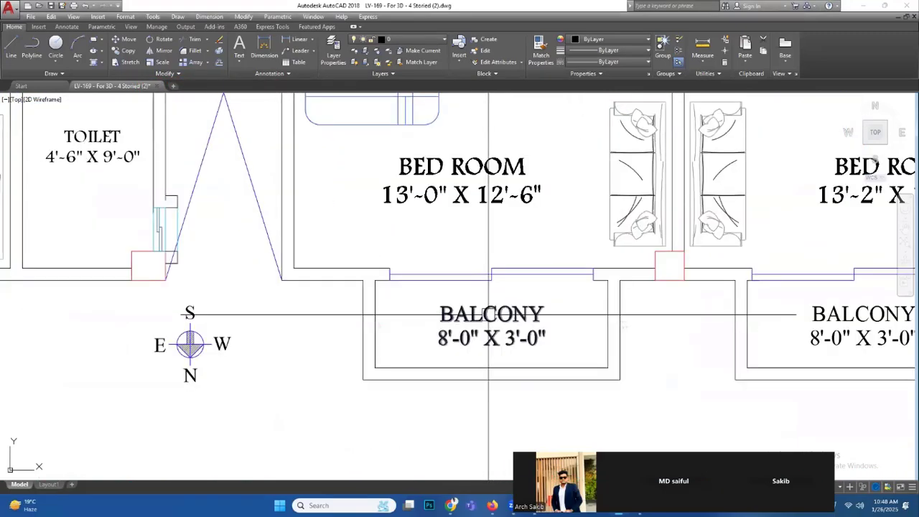
pyautogui.scroll(-4, 488, 314)
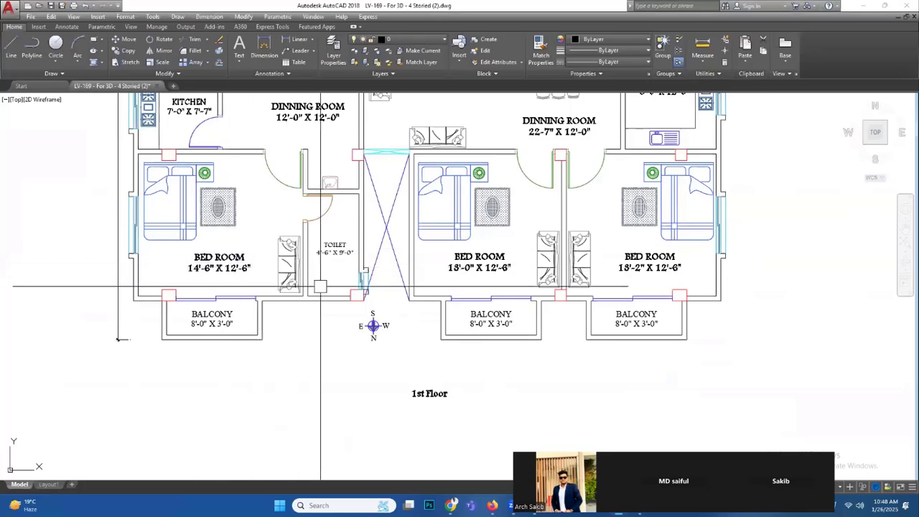
pyautogui.scroll(-5, 355, 291)
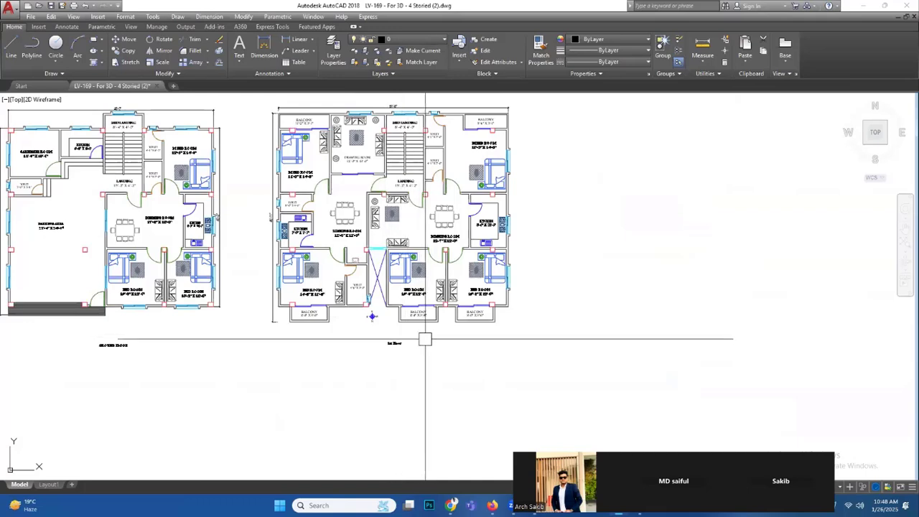
pyautogui.scroll(3, 426, 338)
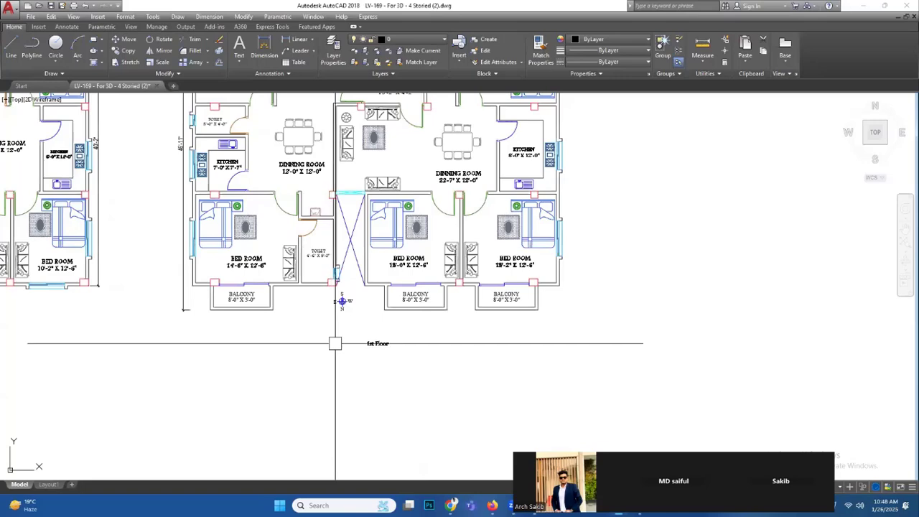
pyautogui.scroll(5, 337, 316)
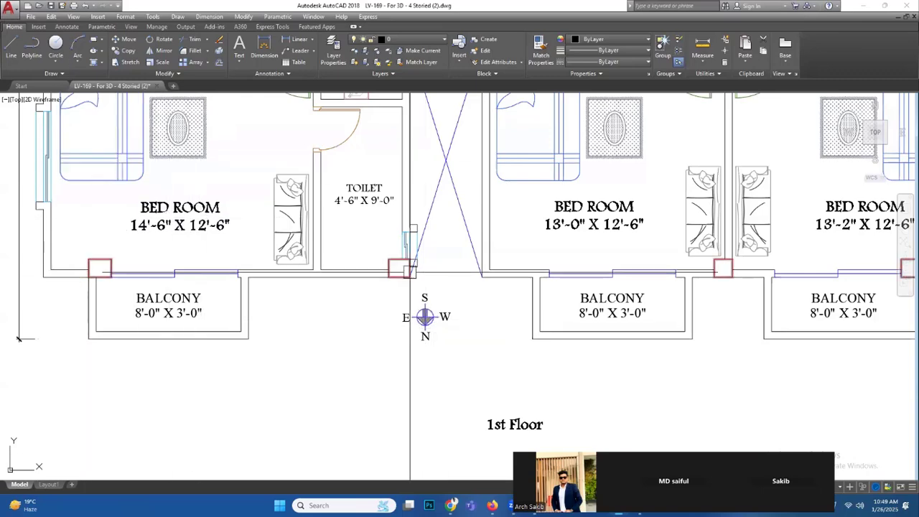
pyautogui.scroll(-4, 410, 271)
pyautogui.scroll(3, 415, 249)
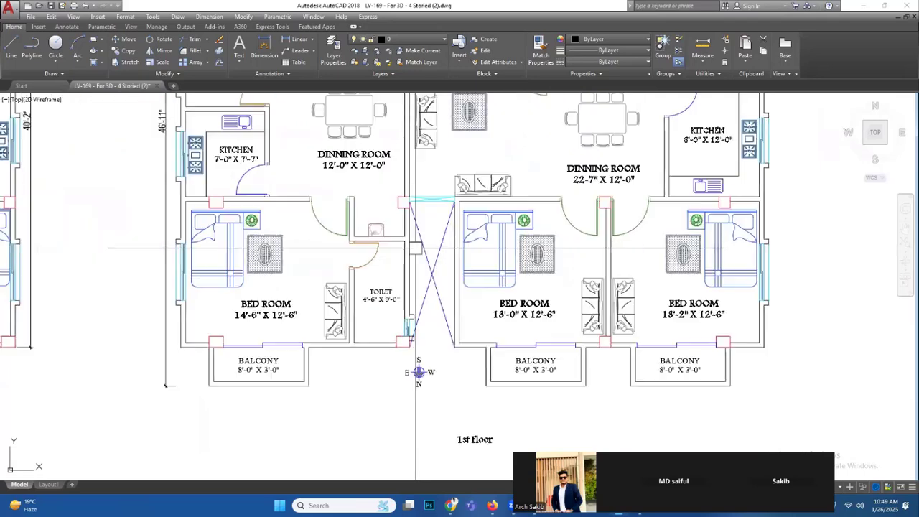
# Step: Review the DWG version options for saving the drawing under another format, and close the dialog without saving
pyautogui.click(11, 9)
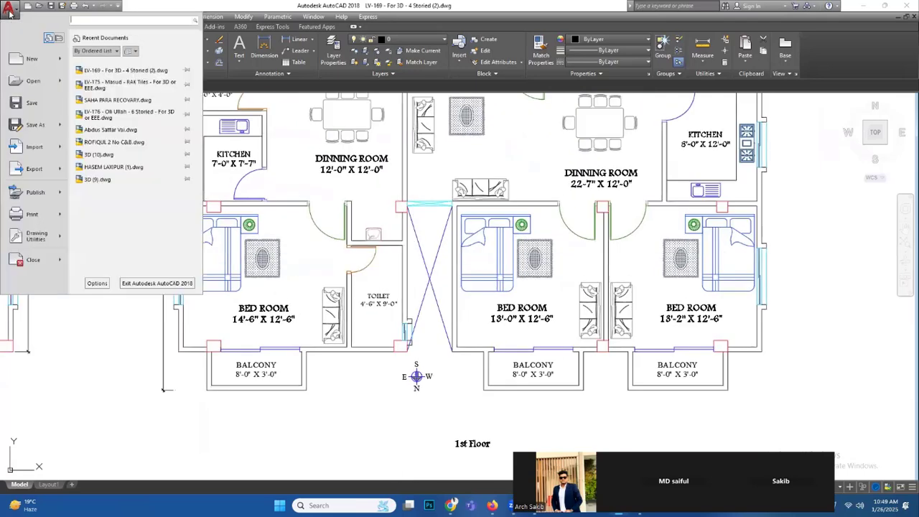
pyautogui.click(36, 124)
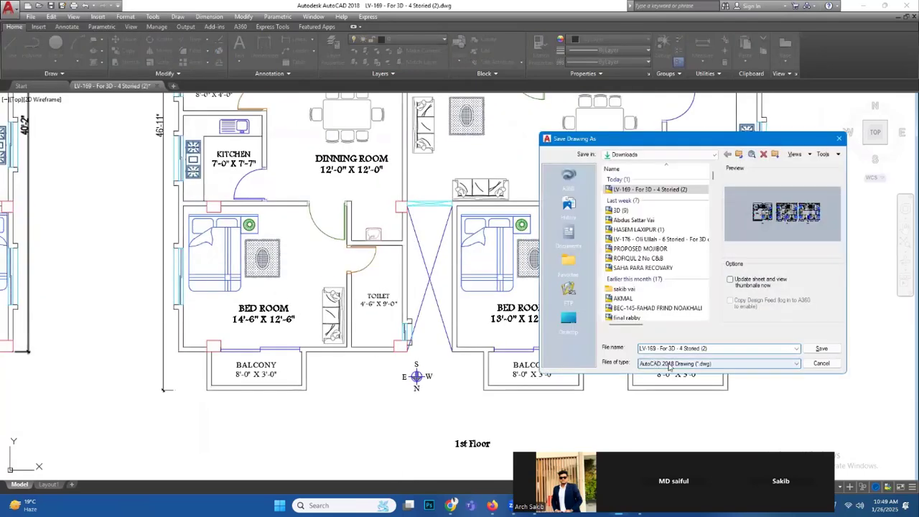
pyautogui.click(672, 364)
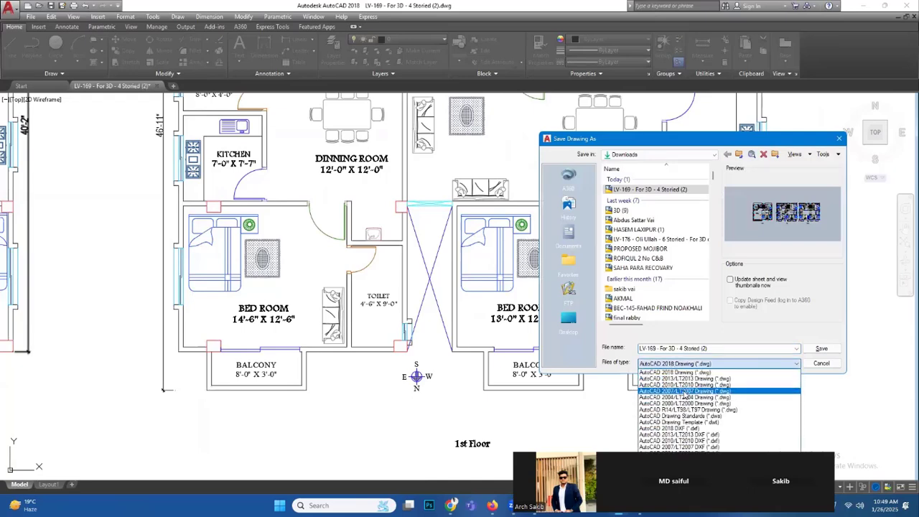
pyautogui.click(816, 148)
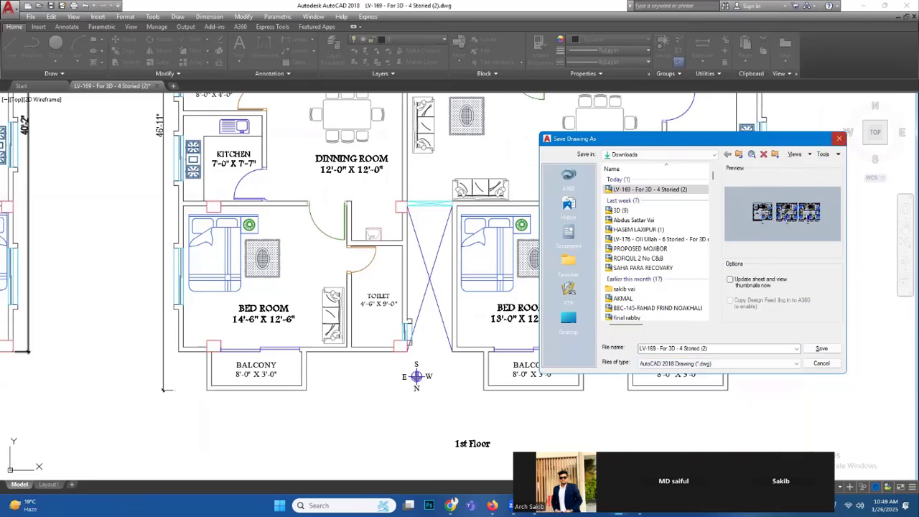
pyautogui.click(838, 139)
# Step: Delete the Ground Floor and 1st Floor titles below the two plans
pyautogui.scroll(-6, 355, 293)
pyautogui.moveTo(392, 323); pyautogui.dragTo(509, 314, button='middle')
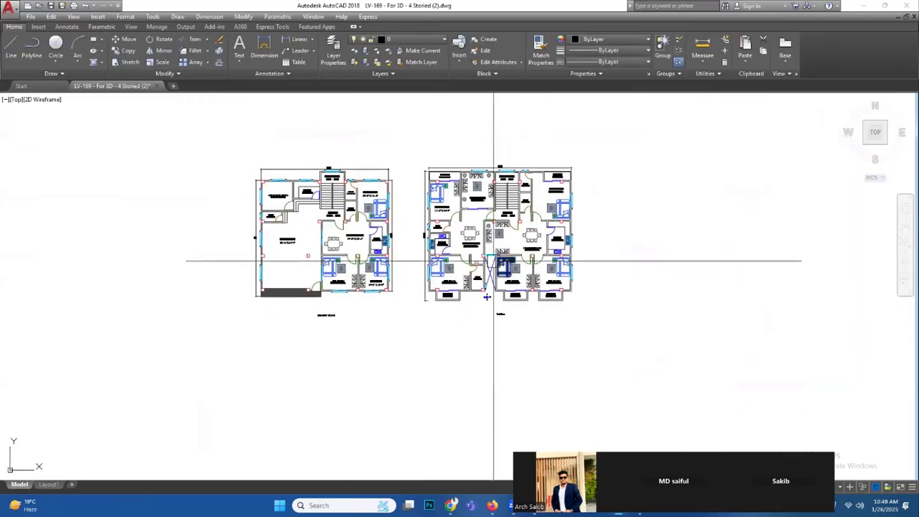
pyautogui.scroll(2, 493, 260)
pyautogui.moveTo(390, 280); pyautogui.dragTo(390, 296, button='middle')
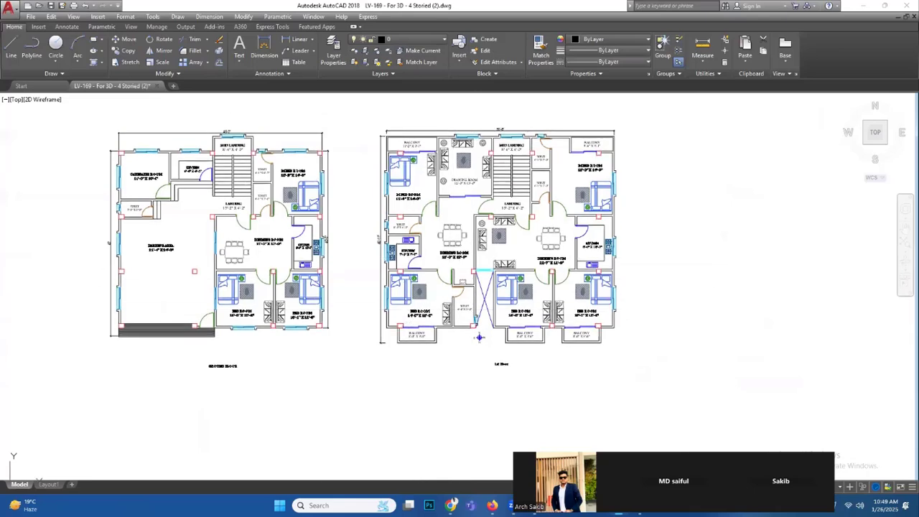
pyautogui.scroll(4, 250, 353)
pyautogui.click(208, 374)
pyautogui.scroll(-4, 413, 387)
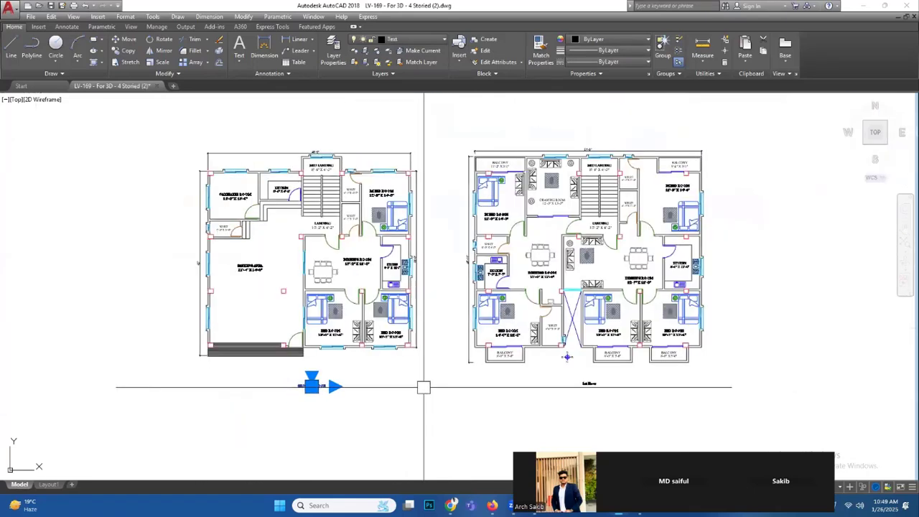
pyautogui.press('Escape')
# Step: Delete the compass symbol and its direction letters below the 1st Floor plan
pyautogui.scroll(2, 575, 360)
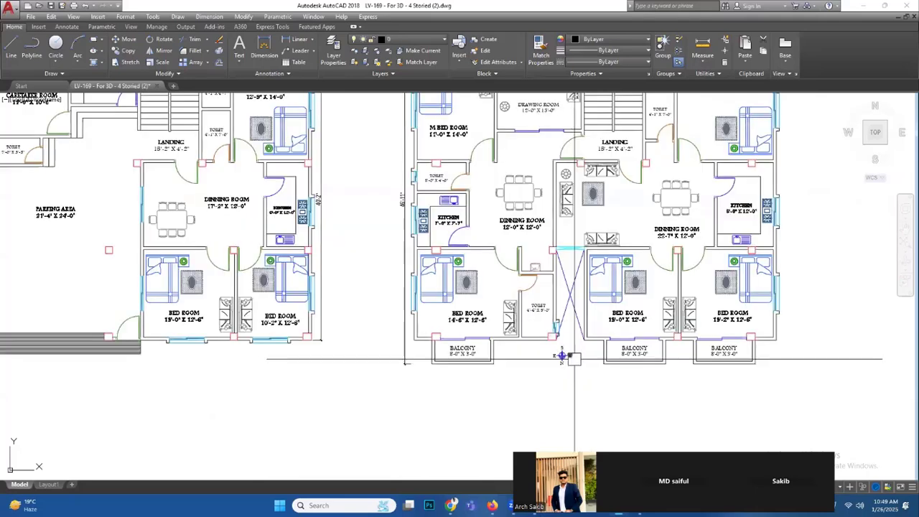
pyautogui.scroll(3, 574, 357)
pyautogui.scroll(-2, 510, 370)
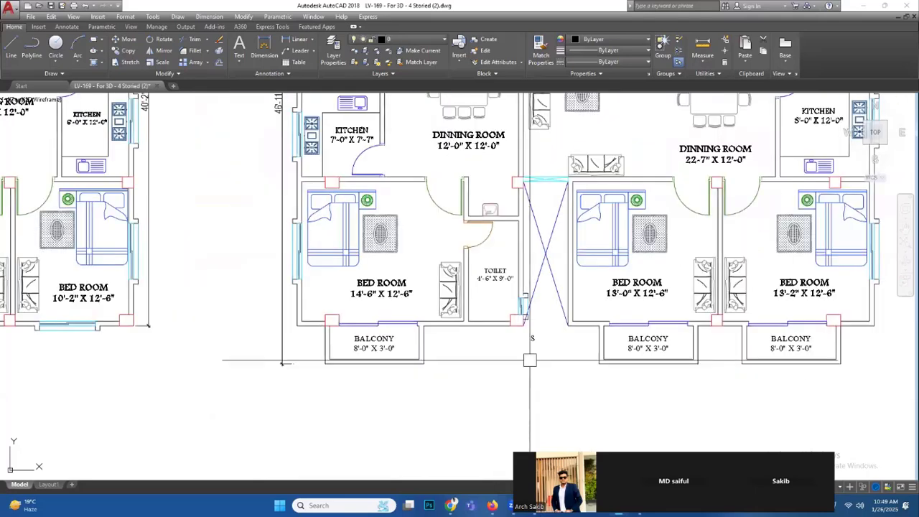
pyautogui.scroll(-5, 402, 361)
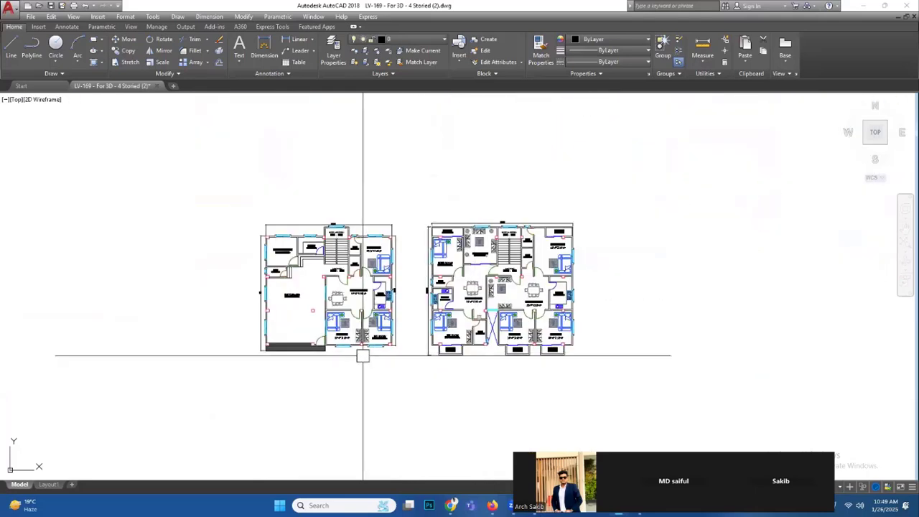
pyautogui.scroll(2, 362, 356)
pyautogui.moveTo(437, 362); pyautogui.dragTo(434, 399, button='middle')
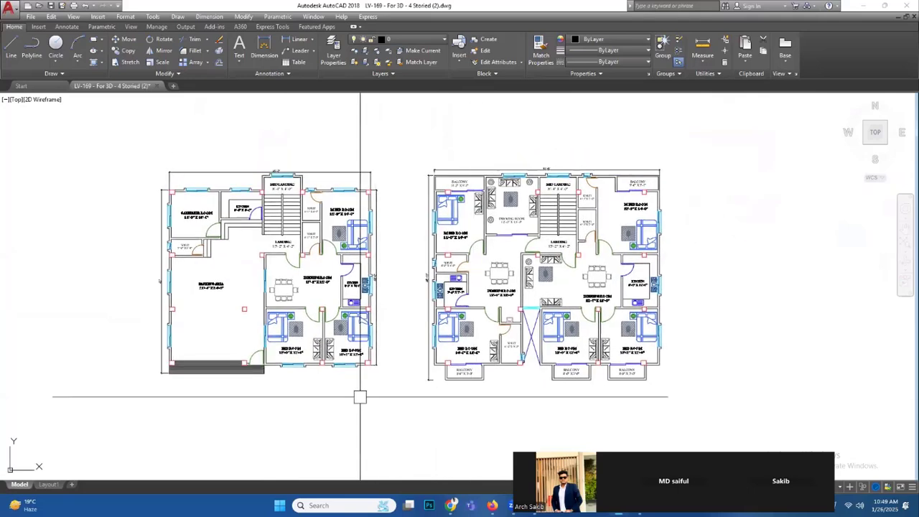
pyautogui.scroll(3, 361, 391)
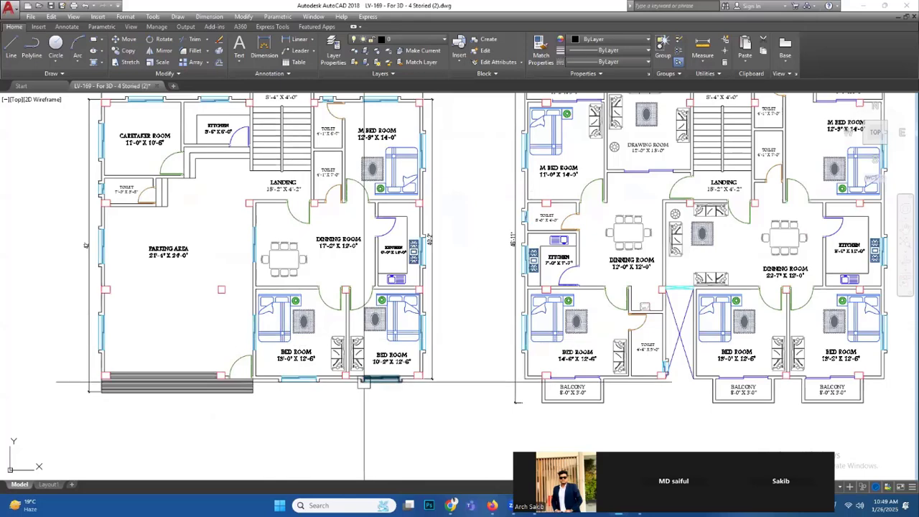
# Step: Isolate the room label text layer, delete all its text from both plans, and restore the isolated layers
pyautogui.scroll(-2, 367, 382)
pyautogui.moveTo(417, 396); pyautogui.dragTo(410, 388, button='middle')
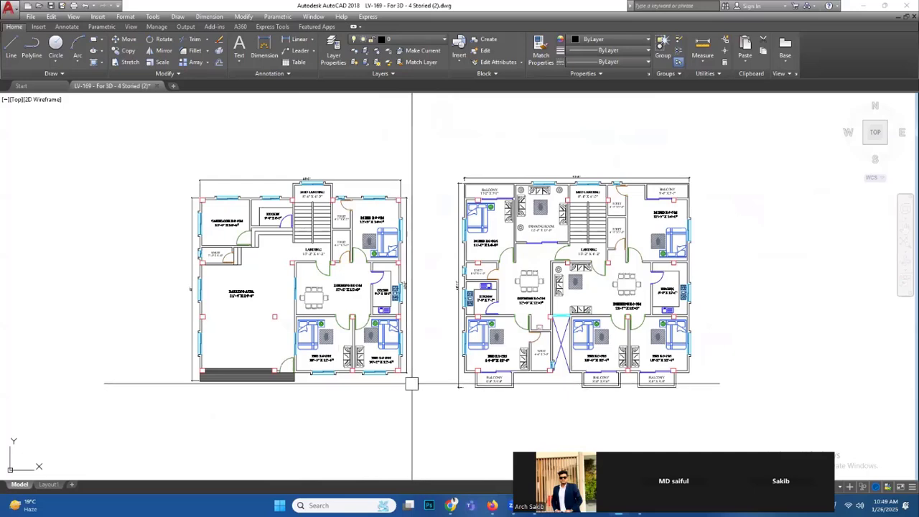
pyautogui.scroll(2, 237, 286)
pyautogui.click(245, 297)
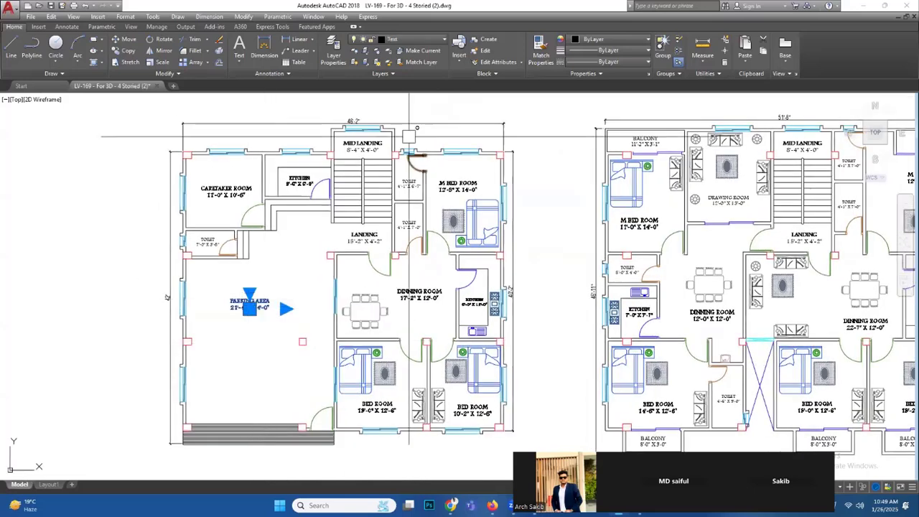
pyautogui.scroll(-2, 370, 143)
pyautogui.click(246, 110)
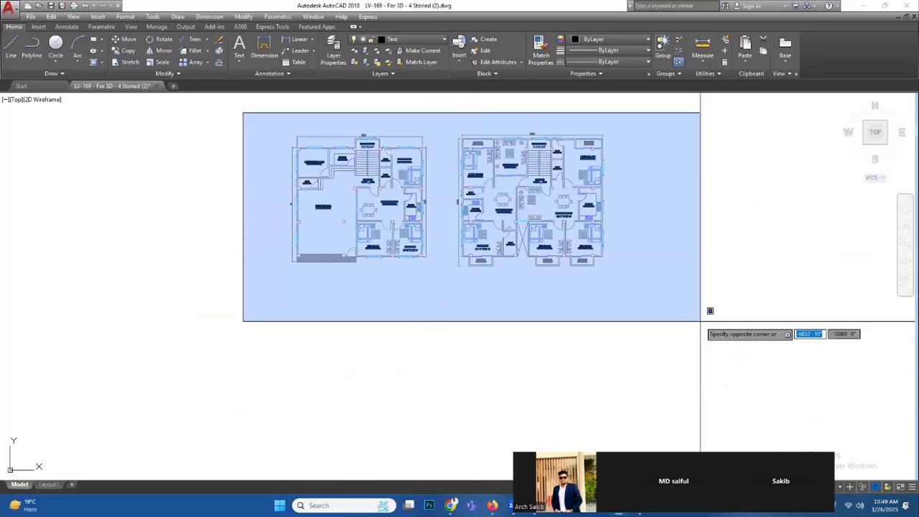
pyautogui.click(701, 323)
pyautogui.scroll(2, 389, 174)
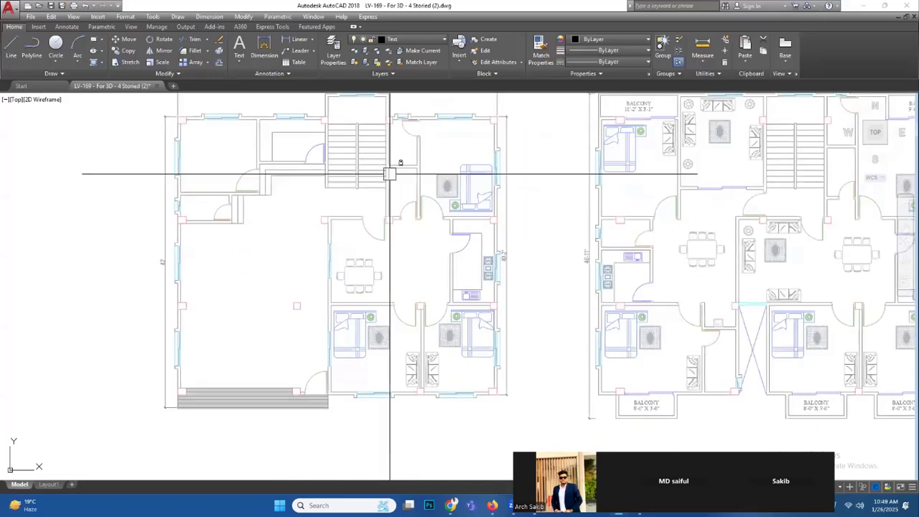
pyautogui.click(366, 63)
# Step: Delete the bed and rug from the Ground Floor's front bedroom beside the parking area, and the sofas from both front bedrooms
pyautogui.scroll(2, 395, 303)
pyautogui.click(313, 379)
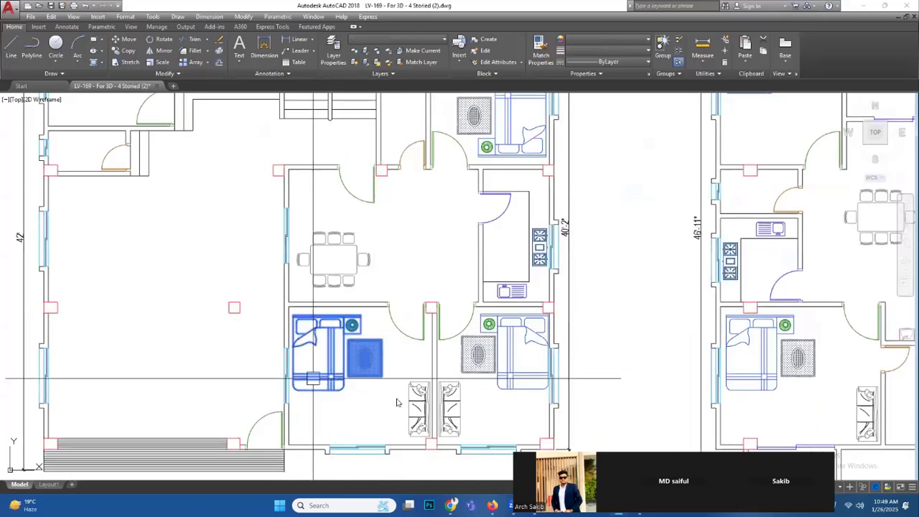
pyautogui.press('Delete')
pyautogui.click(451, 410)
pyautogui.press('Delete')
pyautogui.click(413, 400)
pyautogui.press('Delete')
pyautogui.write('e')
pyautogui.press('space')
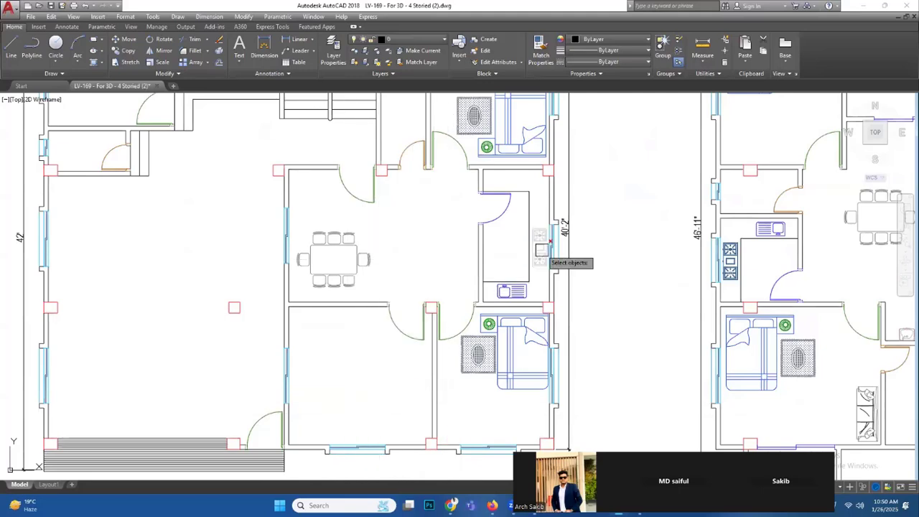
# Step: Delete the stove, sink and dining set from the Ground Floor's kitchen and dining room
pyautogui.press('Escape')
pyautogui.click(540, 253)
pyautogui.press('Delete')
pyautogui.click(518, 289)
pyautogui.press('Delete')
pyautogui.click(408, 232)
pyautogui.click(333, 270)
pyautogui.press('Delete')
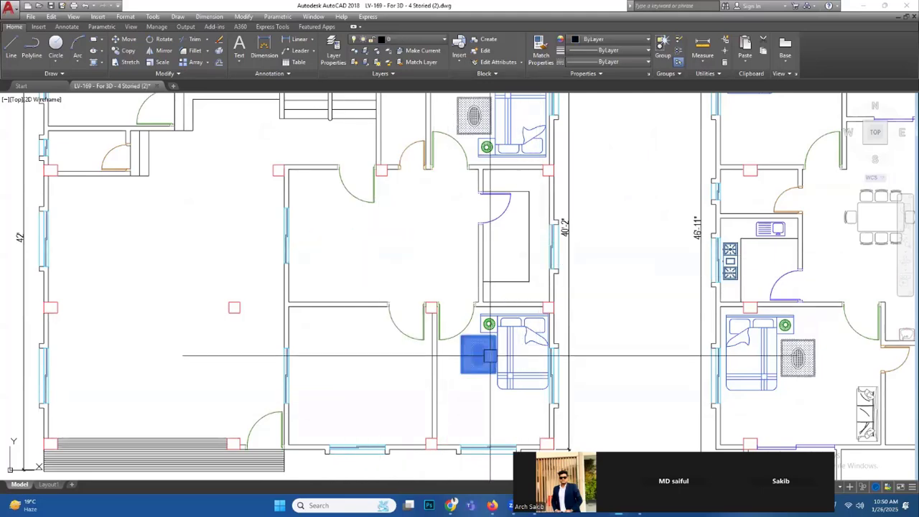
# Step: Delete the remaining beds and rugs from the Ground Floor's front bedroom and master bedroom
pyautogui.click(491, 356)
pyautogui.press('Delete')
pyautogui.click(509, 329)
pyautogui.press('Delete')
pyautogui.scroll(-4, 476, 324)
pyautogui.scroll(6, 499, 252)
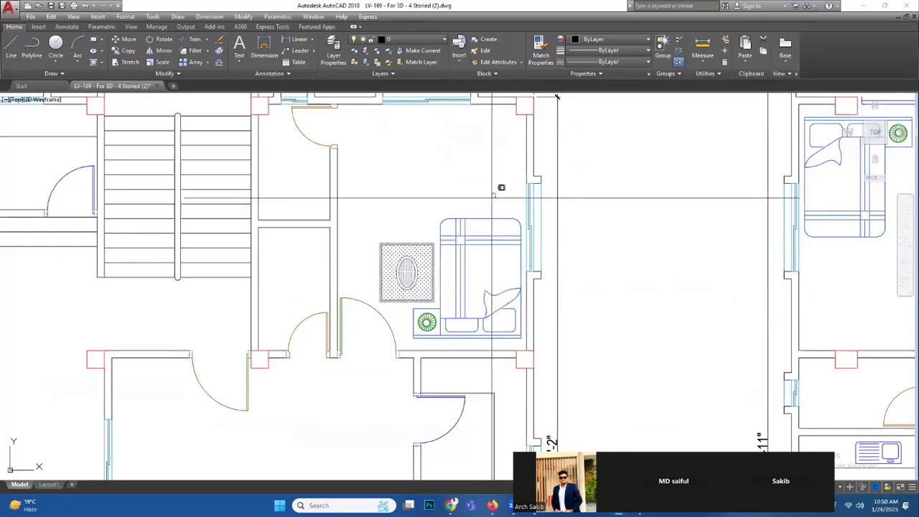
pyautogui.scroll(-5, 493, 198)
# Step: Delete the overall dimensions above and on both sides of the Ground Floor plan
pyautogui.click(381, 177)
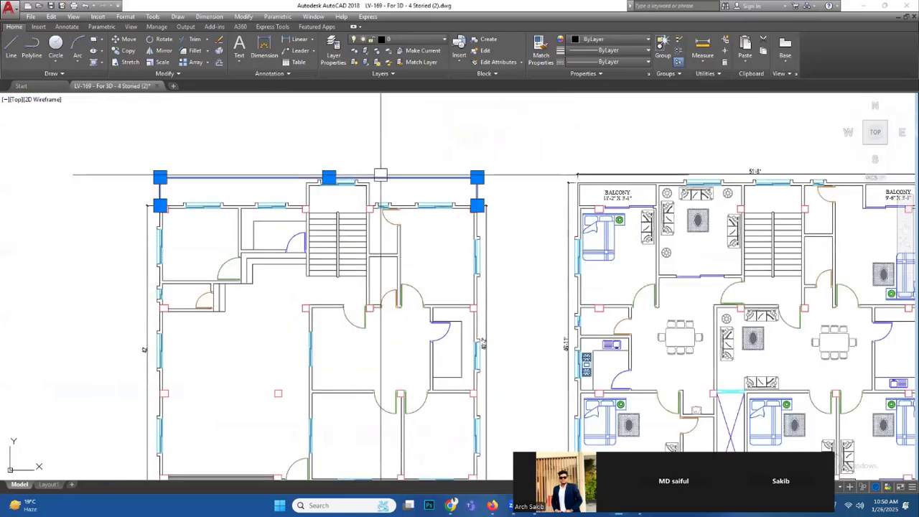
pyautogui.press('Delete')
pyautogui.scroll(-3, 314, 237)
pyautogui.click(278, 236)
pyautogui.press('Delete')
pyautogui.click(494, 260)
pyautogui.press('Delete')
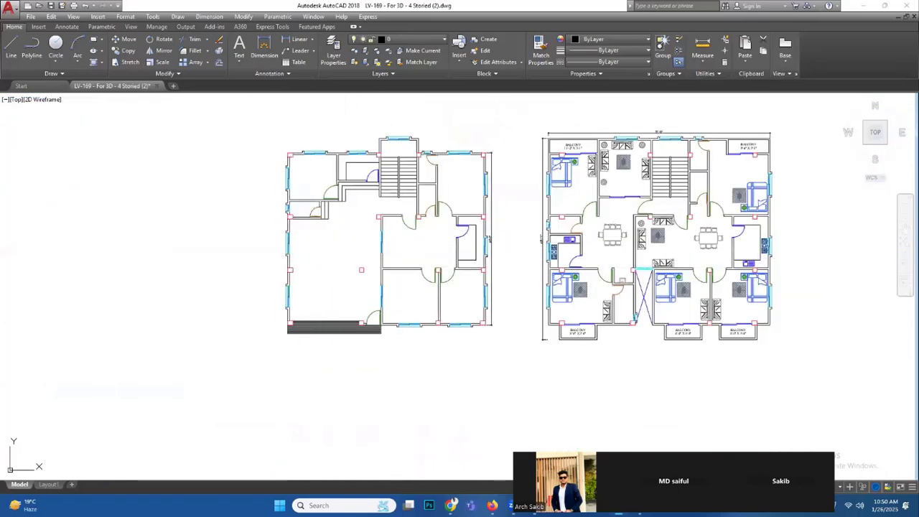
# Step: Delete the furniture from the 1st Floor's front-left bedroom and the 46'-11" dimension beside the plan
pyautogui.moveTo(548, 316); pyautogui.dragTo(456, 324, button='middle')
pyautogui.scroll(4, 477, 327)
pyautogui.click(517, 248)
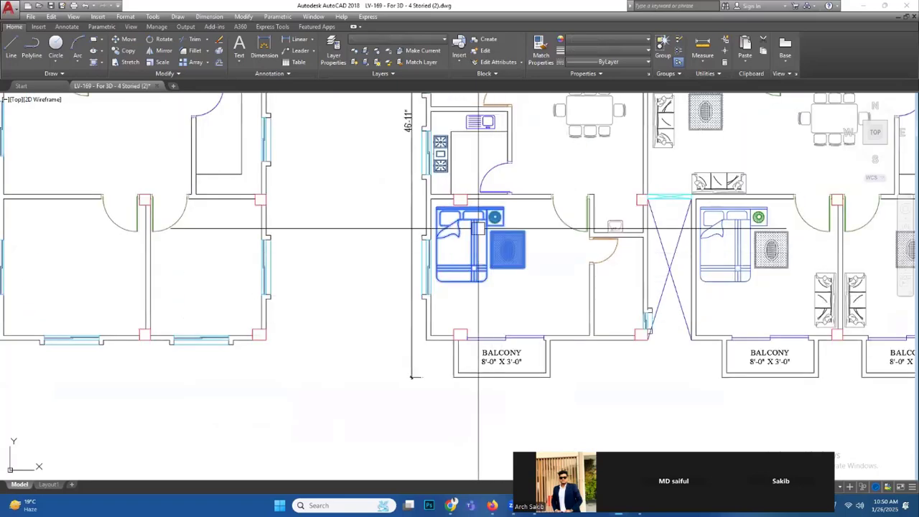
pyautogui.press('Delete')
# Step: Delete the stove, sink and dining set from the kitchen and dining room of the 1st Floor's left unit
pyautogui.moveTo(267, 127); pyautogui.dragTo(266, 205, button='middle')
pyautogui.click(449, 232)
pyautogui.press('Delete')
pyautogui.click(470, 200)
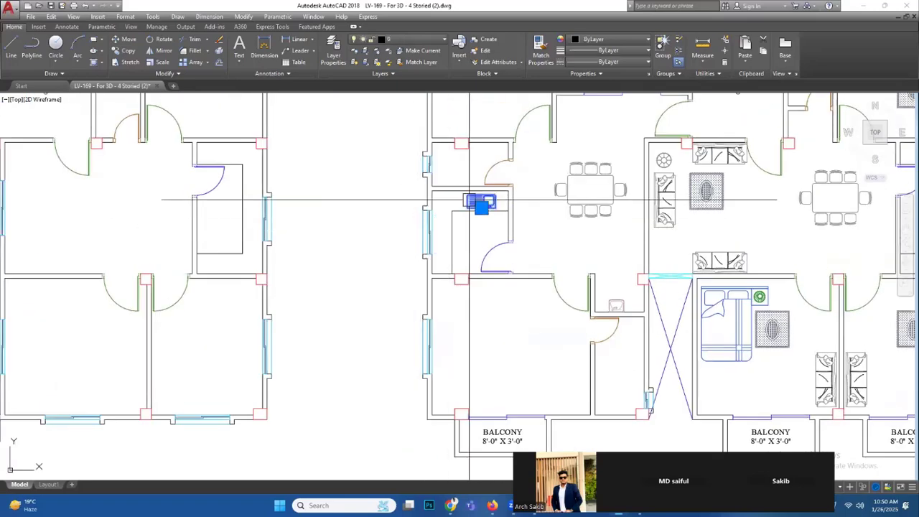
pyautogui.press('Delete')
pyautogui.click(588, 238)
pyautogui.click(578, 185)
pyautogui.press('Delete')
# Step: Delete the furniture from the 1st Floor's back-left master bedroom and drawing room, along with the 11'-2" balcony label
pyautogui.moveTo(466, 97); pyautogui.dragTo(382, 257, button='middle')
pyautogui.scroll(-3, 382, 257)
pyautogui.click(413, 202)
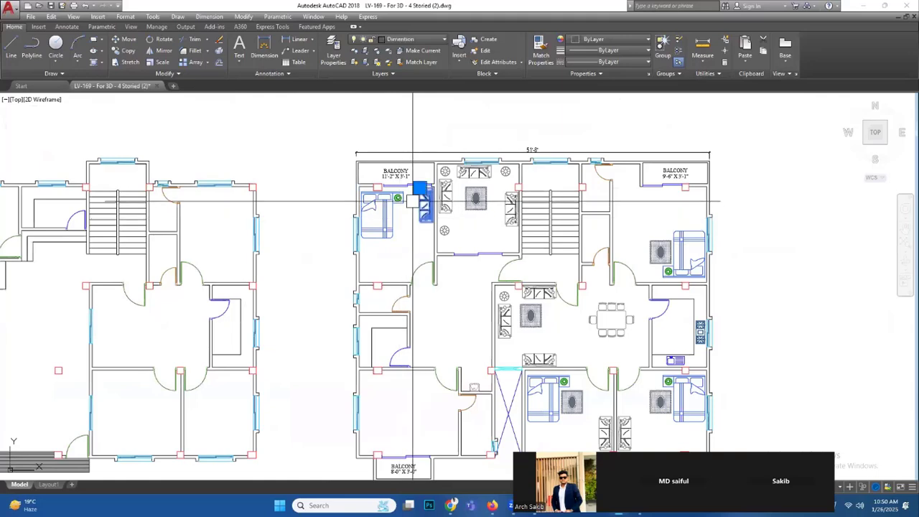
pyautogui.press('Delete')
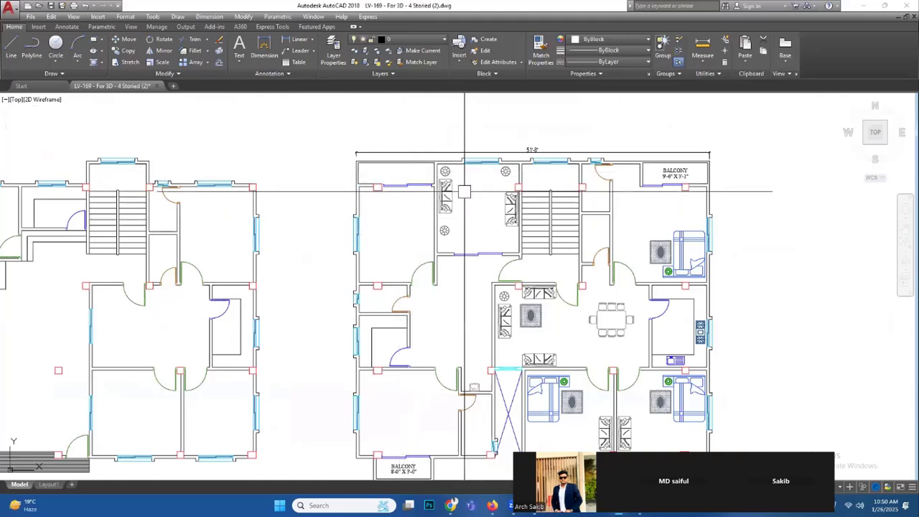
pyautogui.click(468, 188)
pyautogui.press('Delete')
pyautogui.click(505, 211)
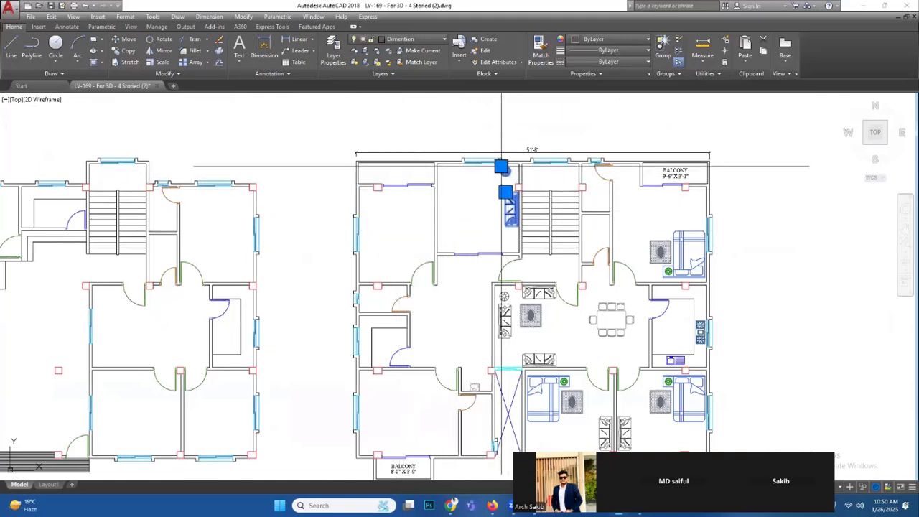
pyautogui.press('Delete')
# Step: Delete the beds, rugs and sofas from the two front bedrooms of the 1st Floor's right unit
pyautogui.scroll(-3, 441, 263)
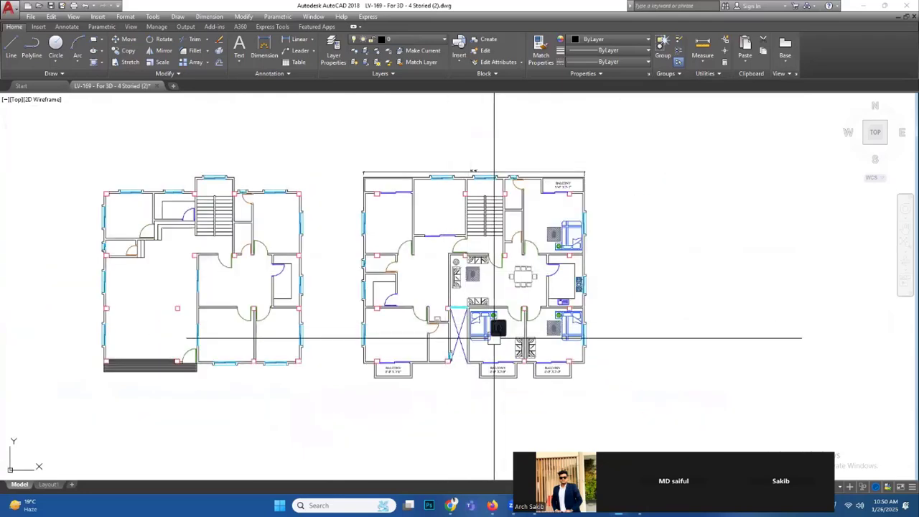
pyautogui.click(492, 335)
pyautogui.scroll(4, 494, 339)
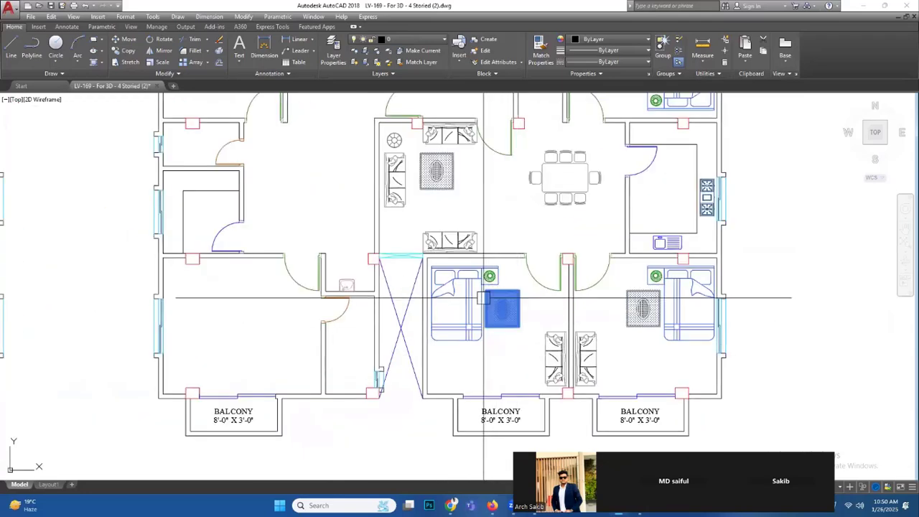
pyautogui.click(503, 304)
pyautogui.press('Delete')
pyautogui.click(586, 349)
pyautogui.press('Delete')
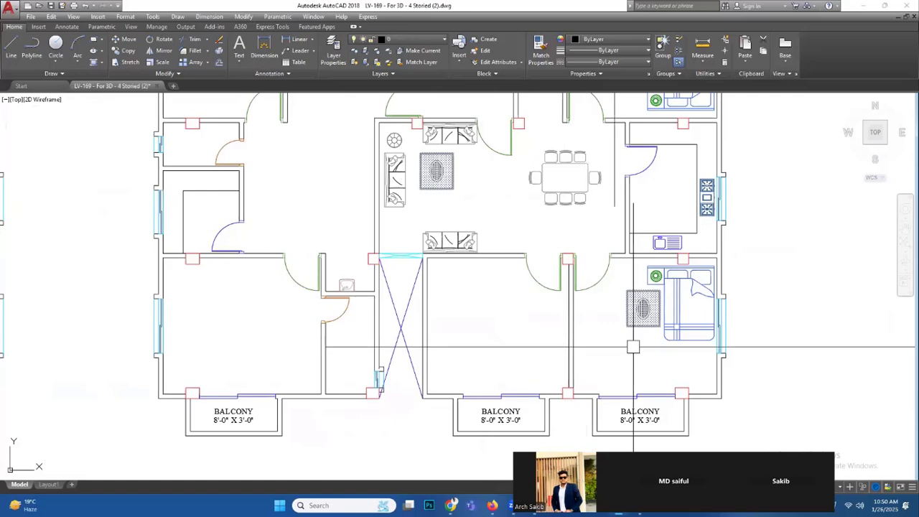
pyautogui.click(695, 312)
pyautogui.click(659, 280)
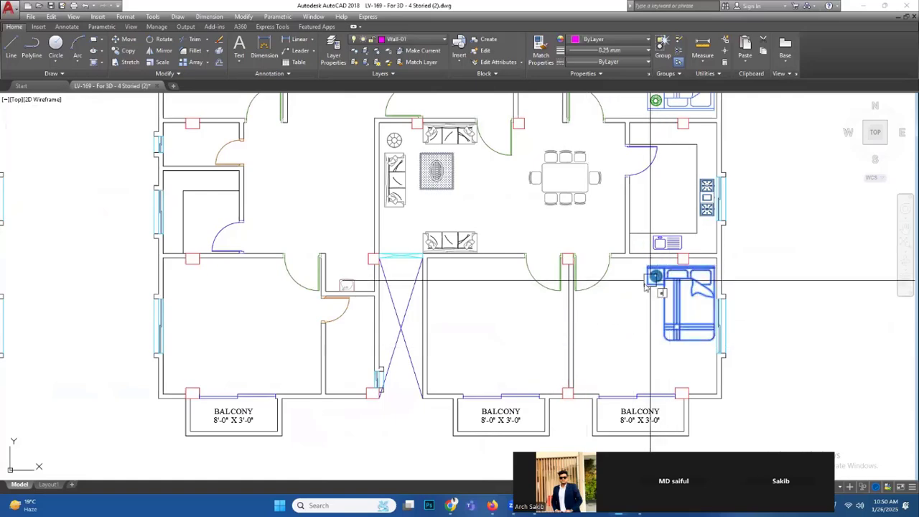
pyautogui.press('Delete')
# Step: Delete the two front balcony labels and the kitchen stove and sink from the 1st Floor's right unit
pyautogui.click(635, 415)
pyautogui.scroll(-3, 526, 410)
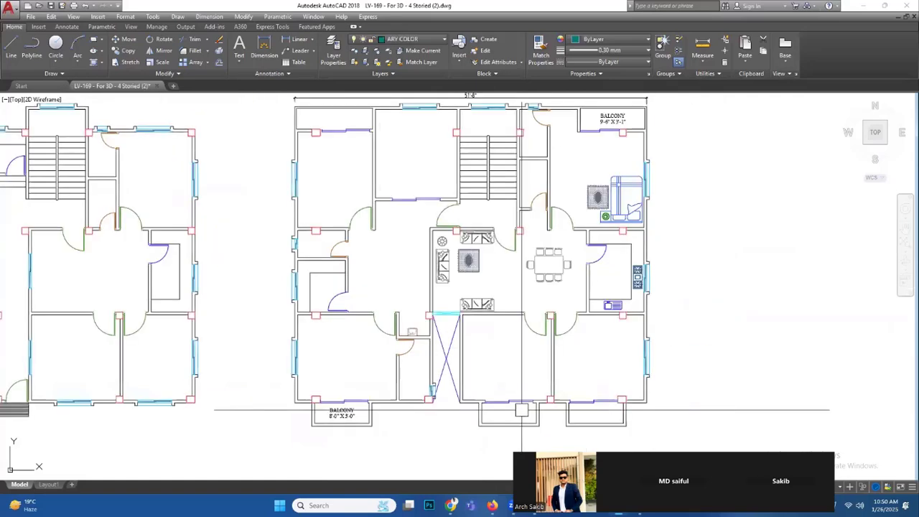
pyautogui.scroll(4, 615, 313)
pyautogui.click(616, 314)
pyautogui.click(578, 361)
pyautogui.press('Delete')
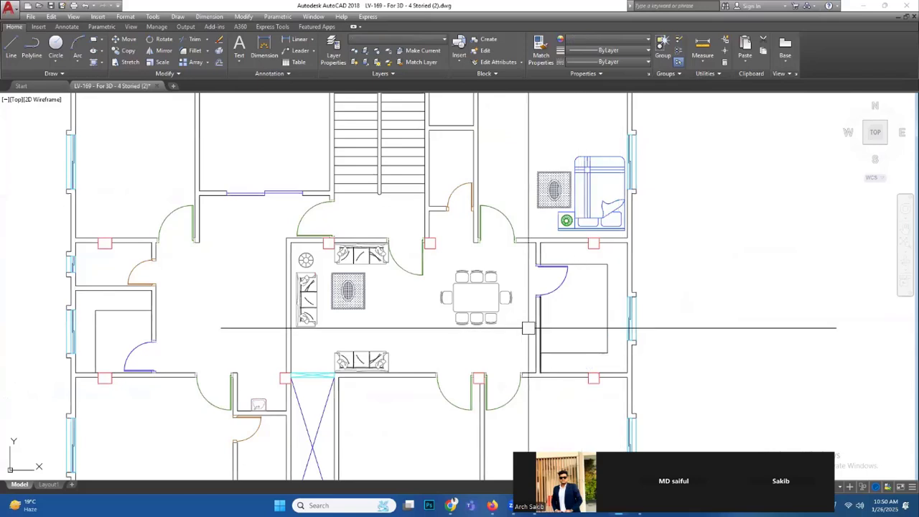
# Step: Delete the right unit's dining, living and master bedroom furniture, its back balcony label, and the 51'-8" dimension above the 1st Floor plan
pyautogui.moveTo(511, 324); pyautogui.dragTo(514, 359, button='middle')
pyautogui.click(492, 348)
pyautogui.press('Escape')
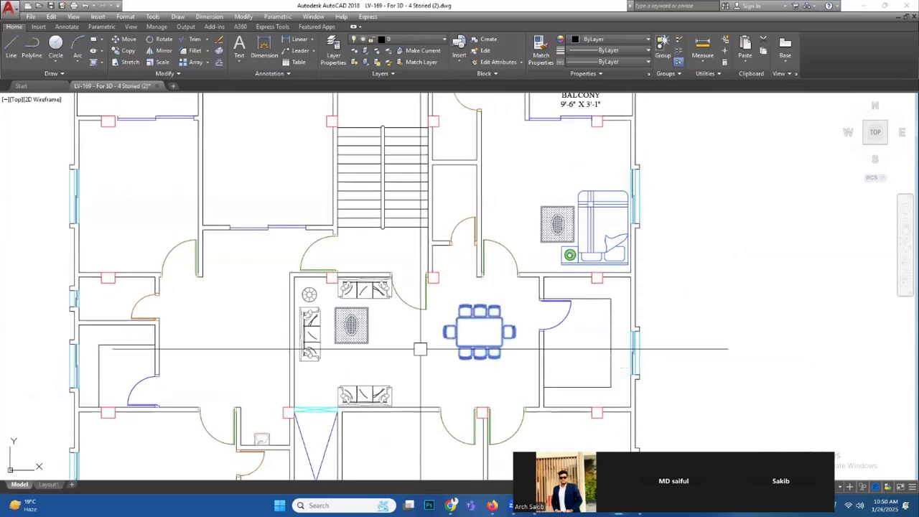
pyautogui.click(392, 346)
pyautogui.click(339, 308)
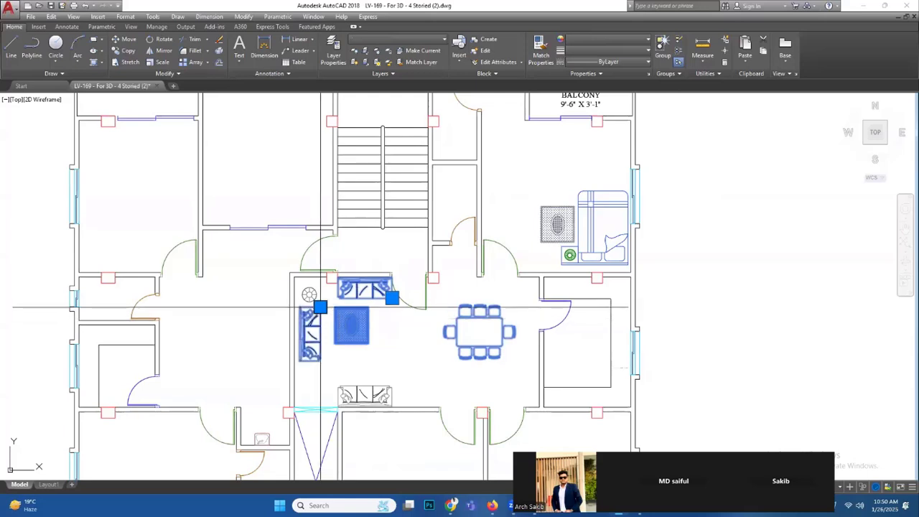
pyautogui.click(310, 327)
pyautogui.click(364, 394)
pyautogui.click(612, 243)
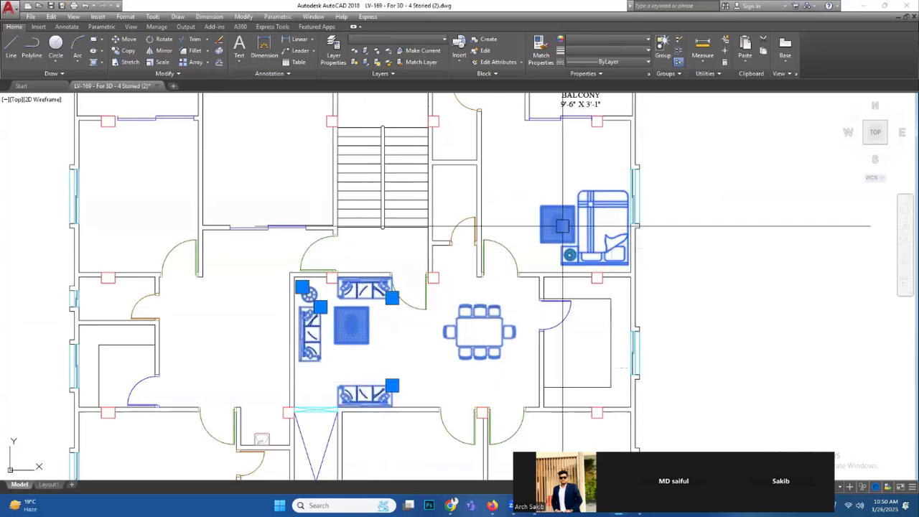
pyautogui.moveTo(612, 243); pyautogui.dragTo(609, 322, button='middle')
pyautogui.press('Delete')
pyautogui.click(480, 143)
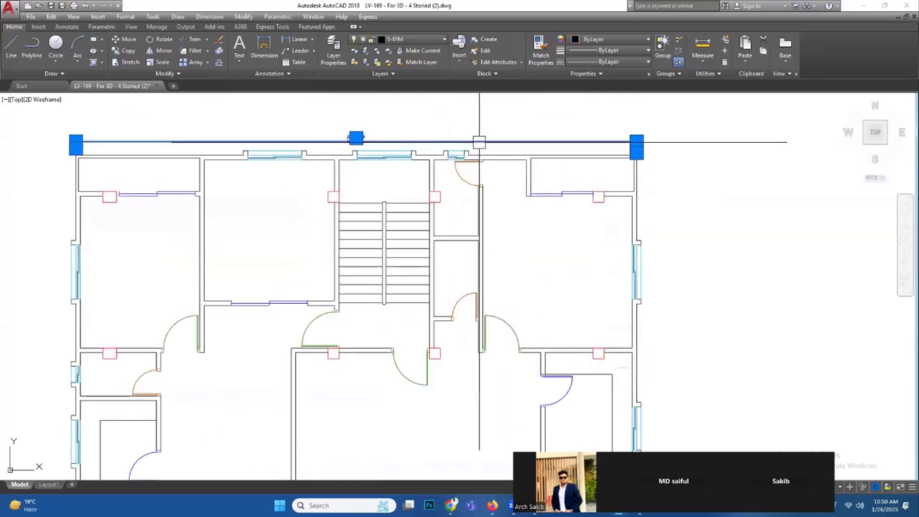
pyautogui.press('Delete')
# Step: Delete the wash basin beside the front toilet in the 1st Floor's left unit
pyautogui.scroll(2, 419, 289)
pyautogui.moveTo(419, 289); pyautogui.dragTo(422, 307, button='middle')
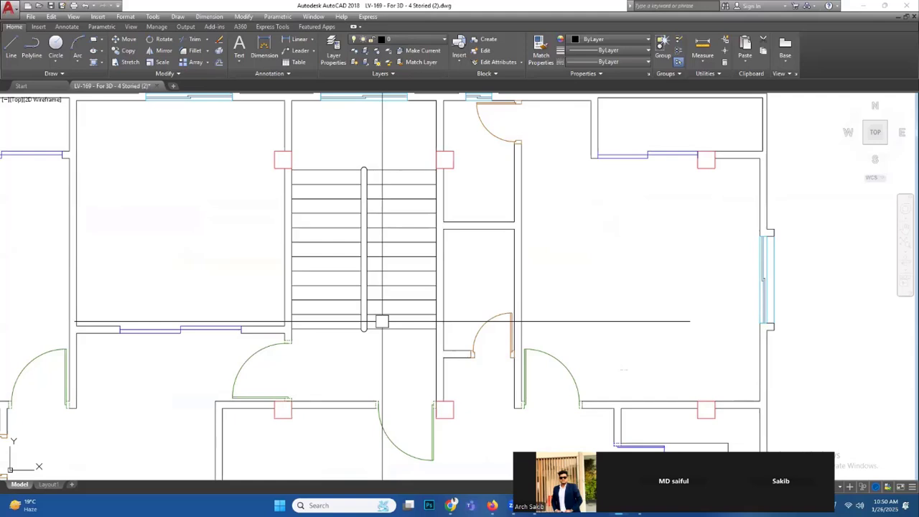
pyautogui.moveTo(382, 322); pyautogui.dragTo(399, 325, button='middle')
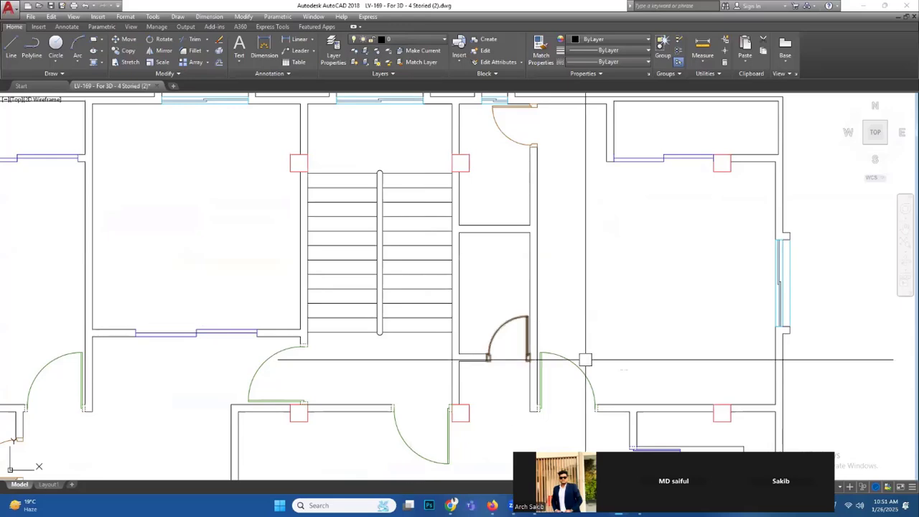
pyautogui.scroll(-5, 420, 344)
pyautogui.scroll(8, 431, 259)
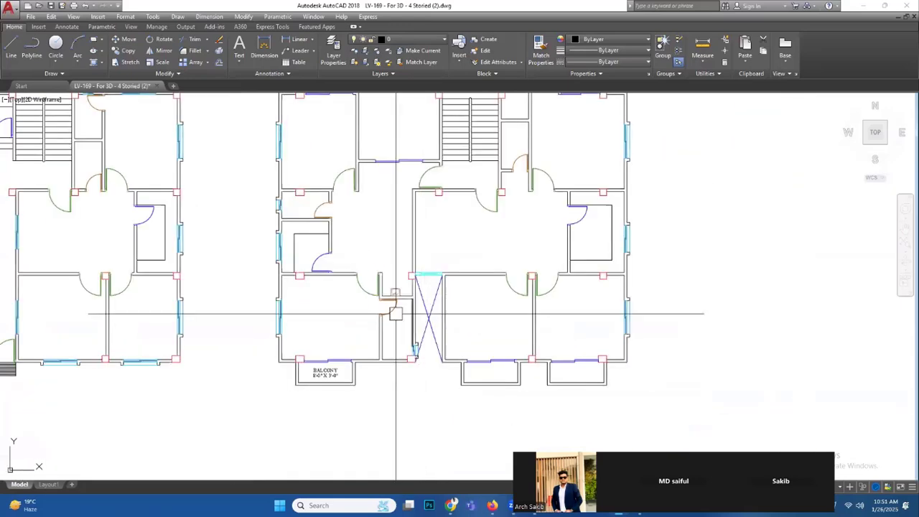
pyautogui.scroll(-6, 435, 337)
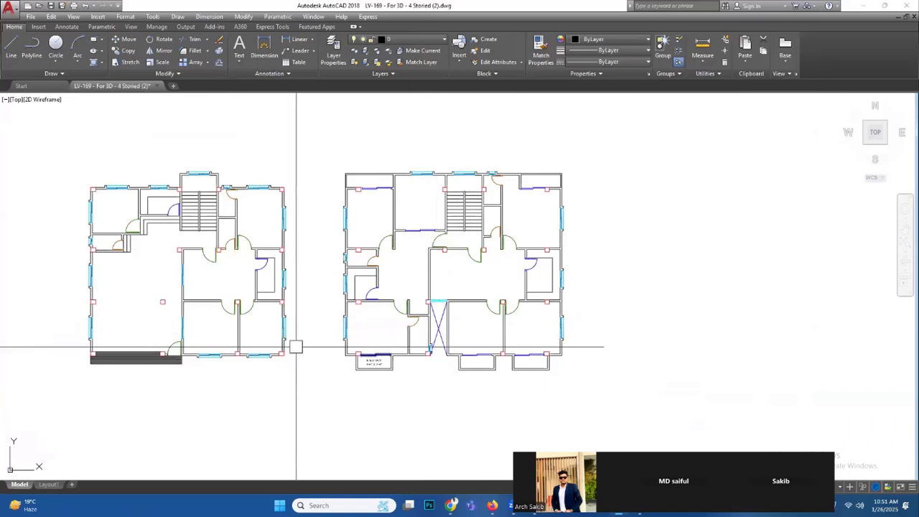
# Step: Delete the remaining front balcony label from the 1st Floor's left unit
pyautogui.moveTo(297, 345); pyautogui.dragTo(369, 385, button='middle')
pyautogui.scroll(6, 300, 258)
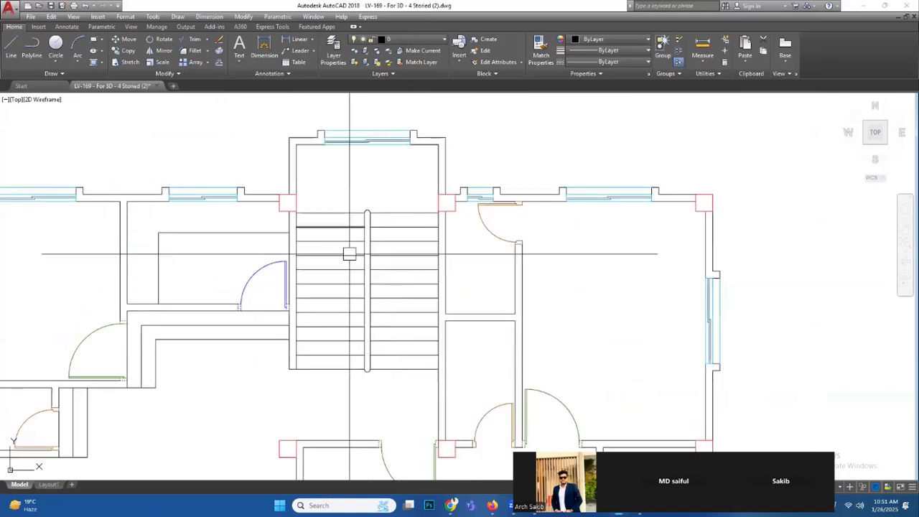
pyautogui.scroll(-5, 348, 405)
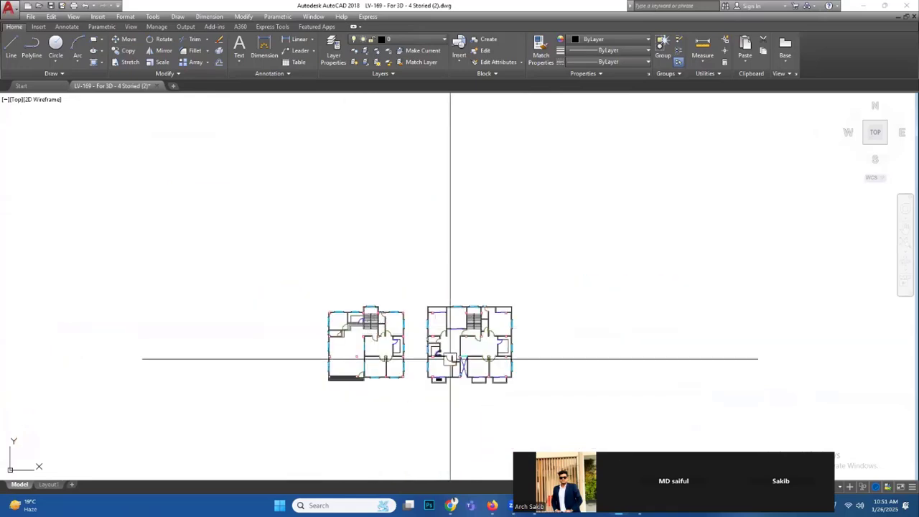
pyautogui.scroll(6, 425, 390)
pyautogui.click(375, 403)
pyautogui.scroll(-5, 375, 403)
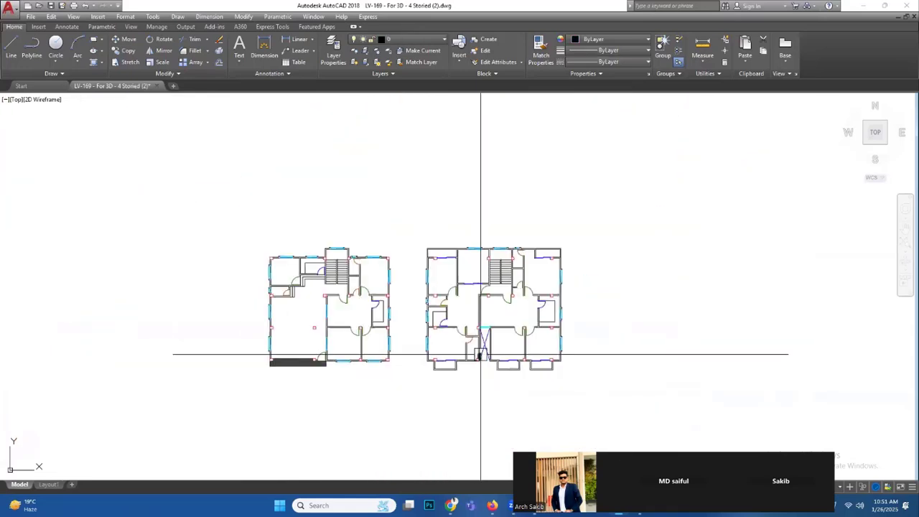
pyautogui.click(678, 204)
pyautogui.moveTo(355, 402); pyautogui.dragTo(346, 363, button='middle')
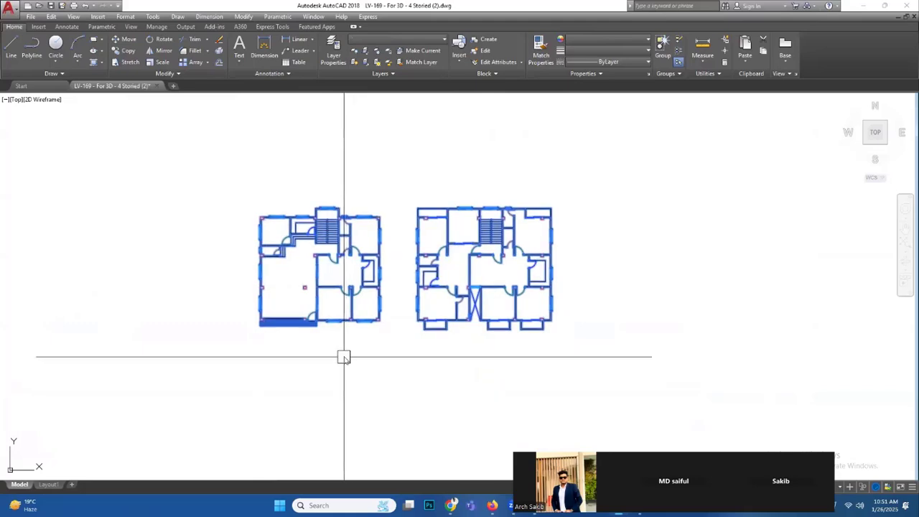
pyautogui.press('Escape')
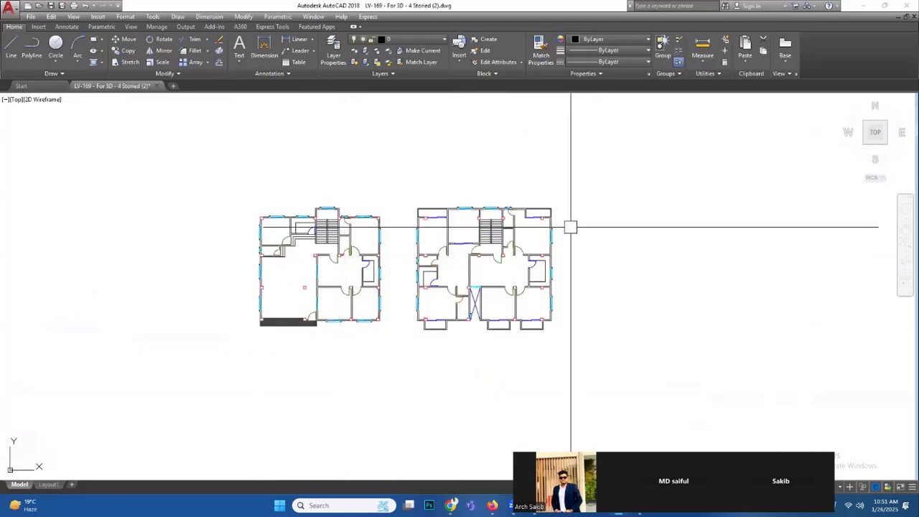
# Step: Check both cleaned floor plans up close for leftover text, furniture and dimensions
pyautogui.scroll(6, 366, 251)
pyautogui.click(394, 263)
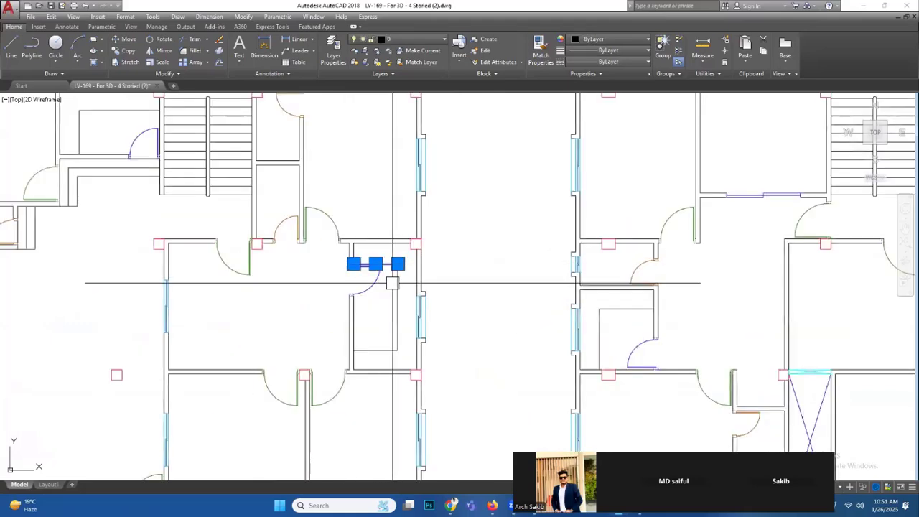
pyautogui.click(398, 281)
pyautogui.scroll(-5, 402, 285)
pyautogui.press('Escape')
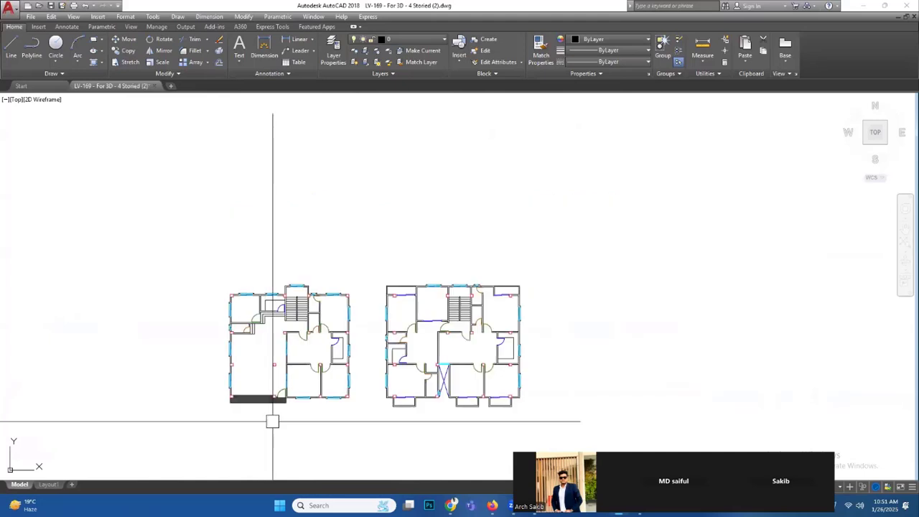
pyautogui.scroll(4, 304, 390)
pyautogui.scroll(-4, 323, 387)
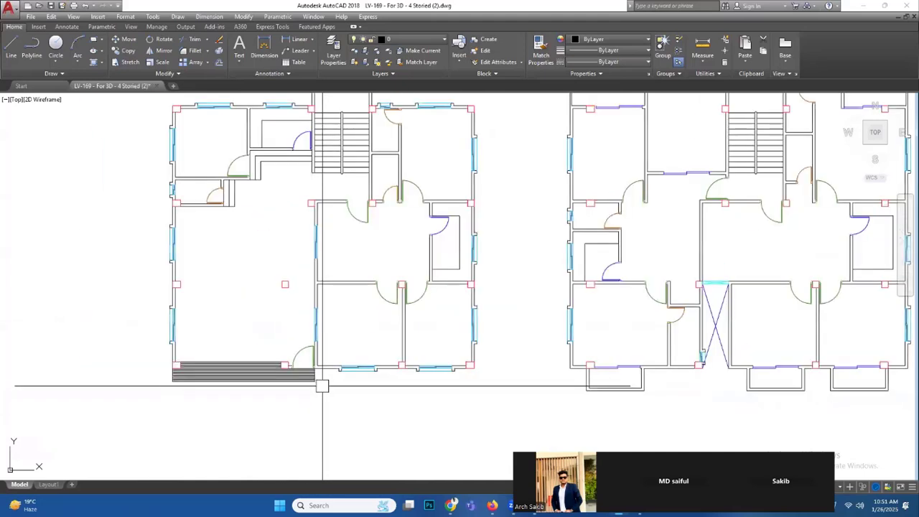
pyautogui.scroll(6, 319, 383)
pyautogui.scroll(-8, 309, 382)
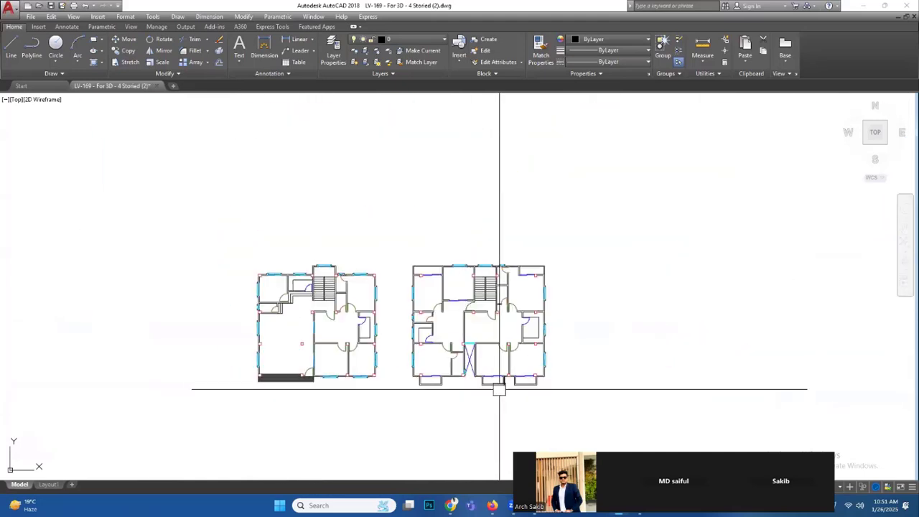
pyautogui.scroll(8, 503, 381)
pyautogui.scroll(-8, 507, 310)
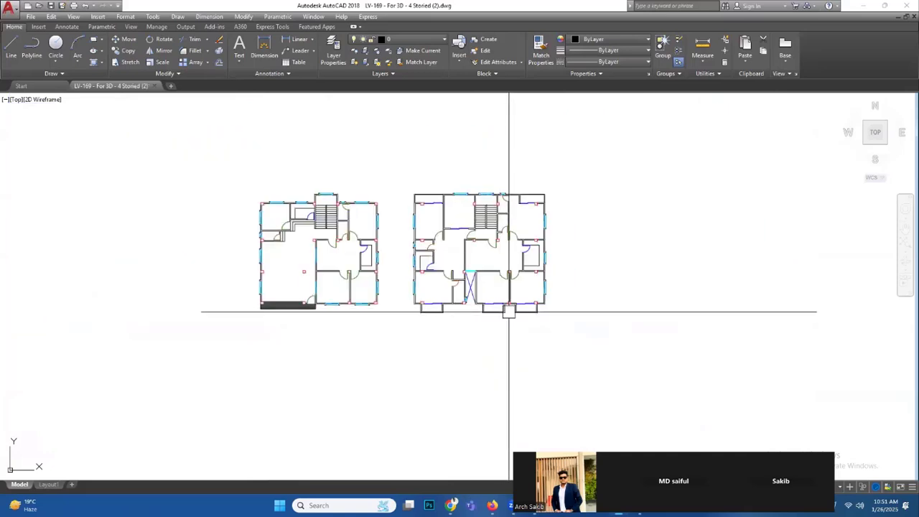
# Step: Close the drawing and import the file LV-169 - For 3D - 4 Storied (2) from the Downloads folder into the 3ds Max scene
pyautogui.click(906, 16)
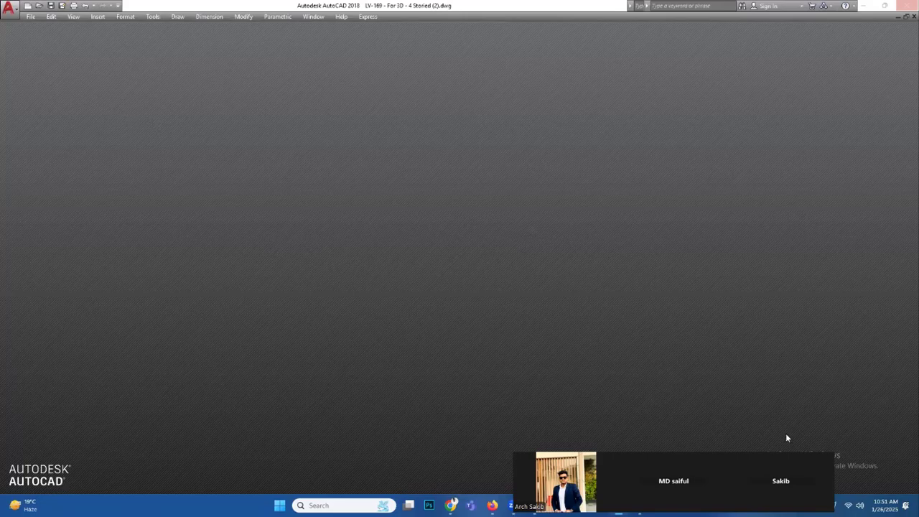
pyautogui.hotkey('alt', 'Tab')
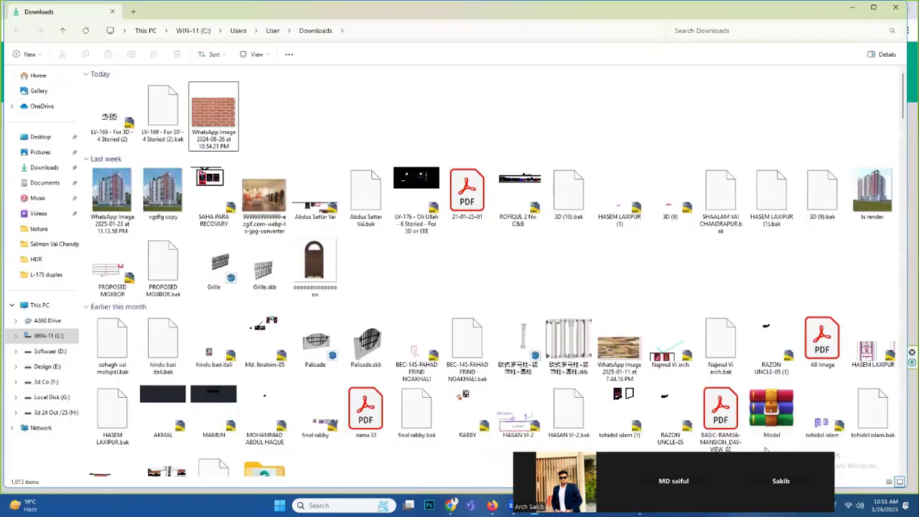
pyautogui.moveTo(112, 114); pyautogui.dragTo(282, 244)
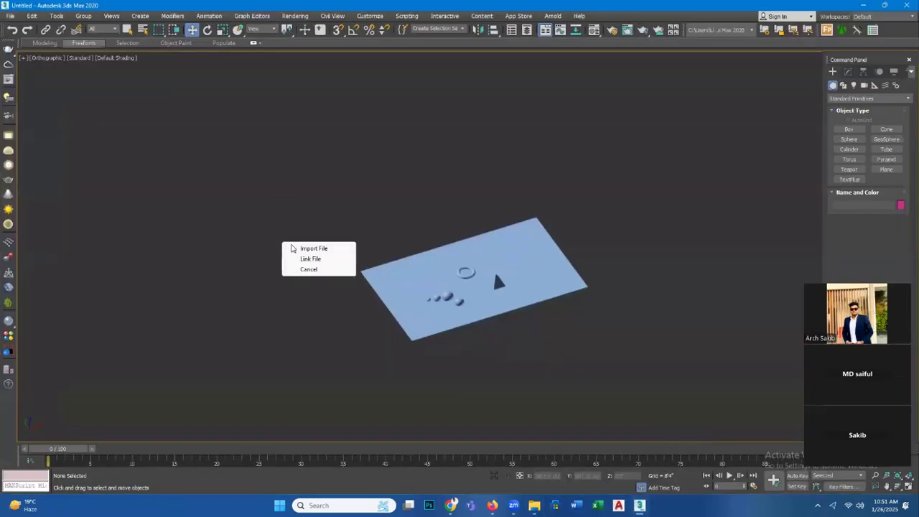
pyautogui.click(299, 248)
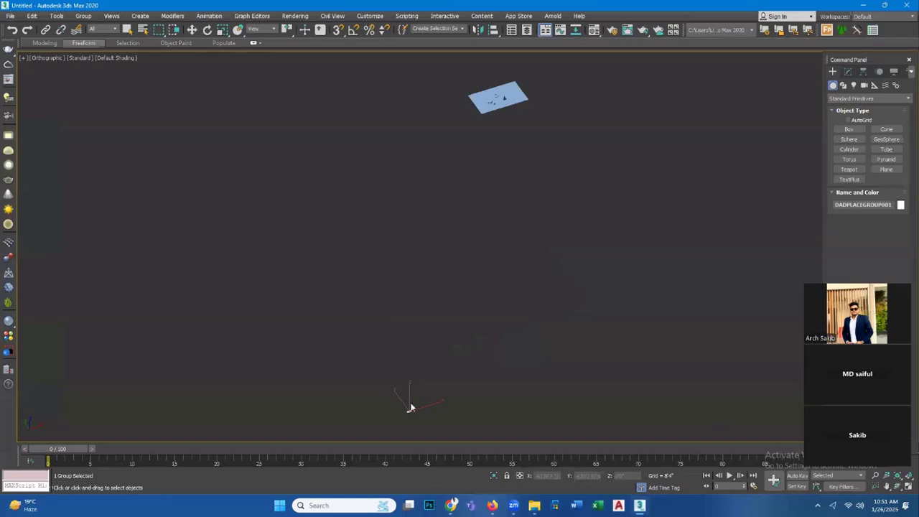
pyautogui.scroll(10, 411, 405)
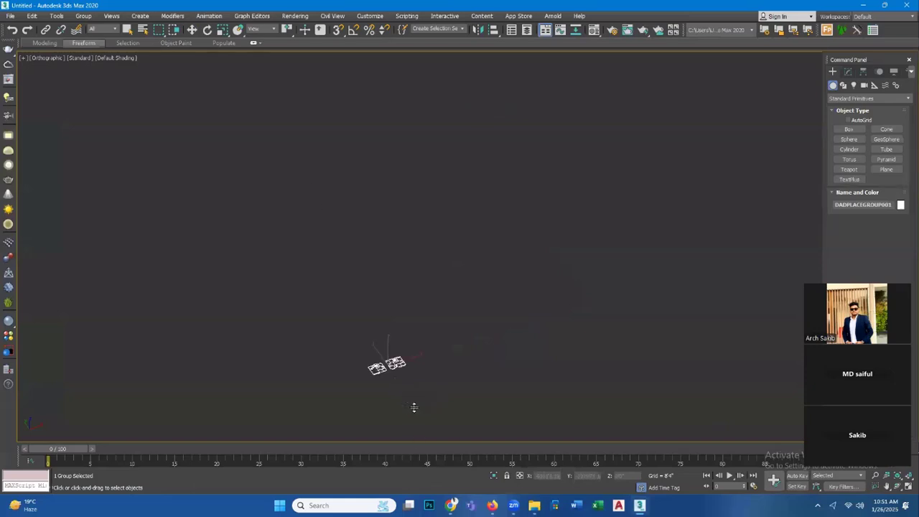
pyautogui.rightClick(374, 323)
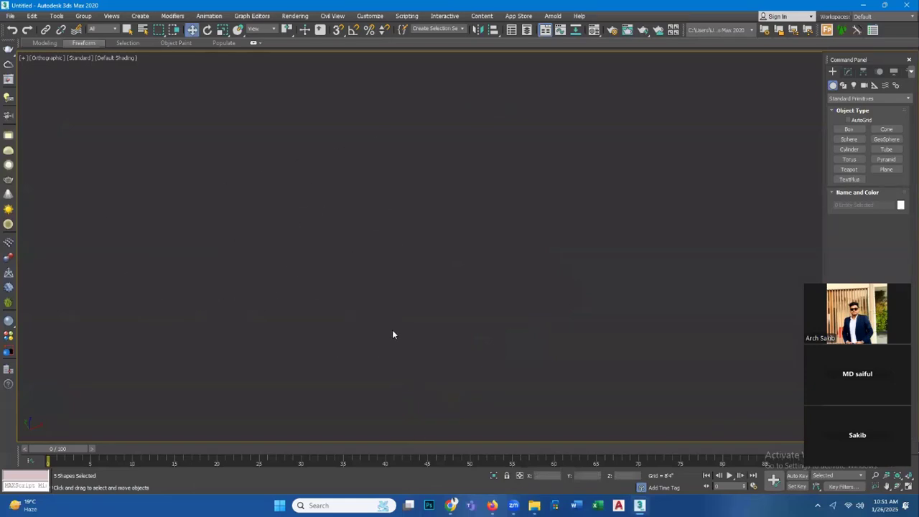
# Step: Switch to the Top view and group all imported floor plan shapes under the default group name
pyautogui.press('t')
pyautogui.moveTo(428, 382); pyautogui.dragTo(368, 333, button='middle')
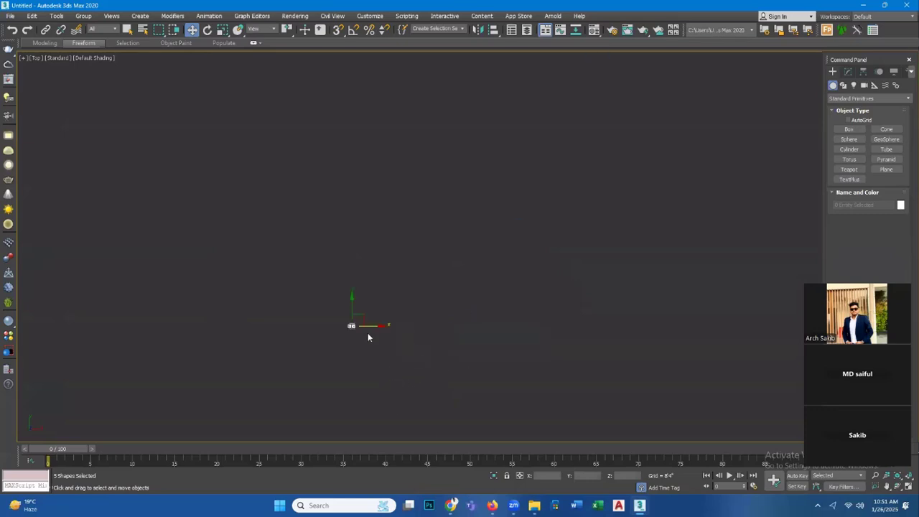
pyautogui.click(368, 332)
pyautogui.scroll(6, 362, 333)
pyautogui.scroll(3, 362, 333)
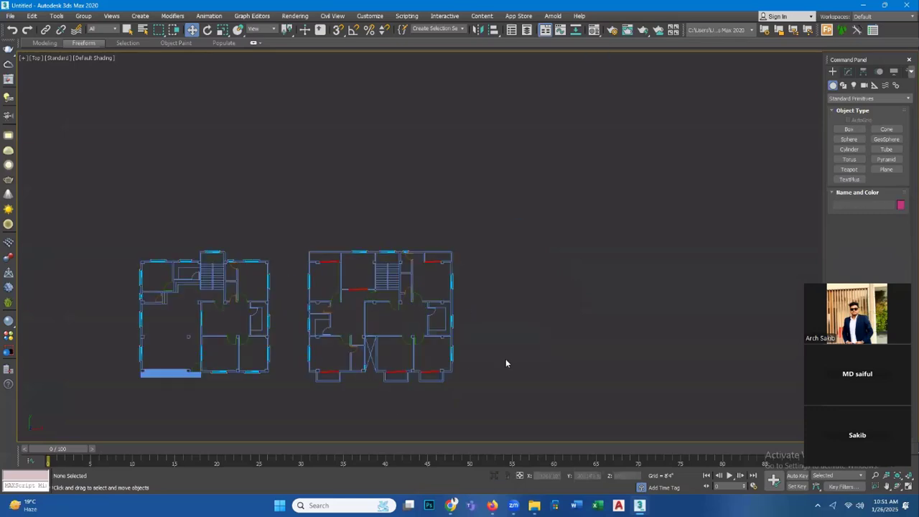
pyautogui.moveTo(475, 284); pyautogui.dragTo(515, 269, button='middle')
pyautogui.moveTo(109, 419); pyautogui.dragTo(109, 416)
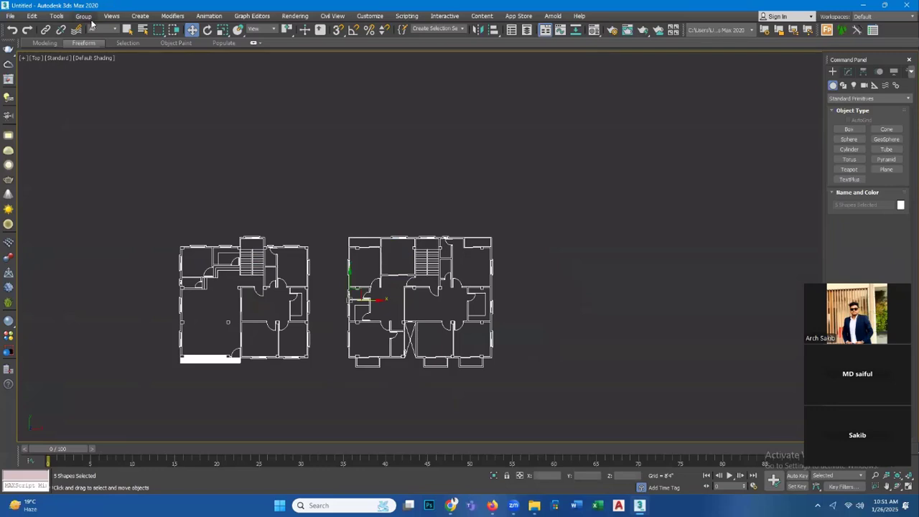
pyautogui.click(104, 29)
pyautogui.click(103, 35)
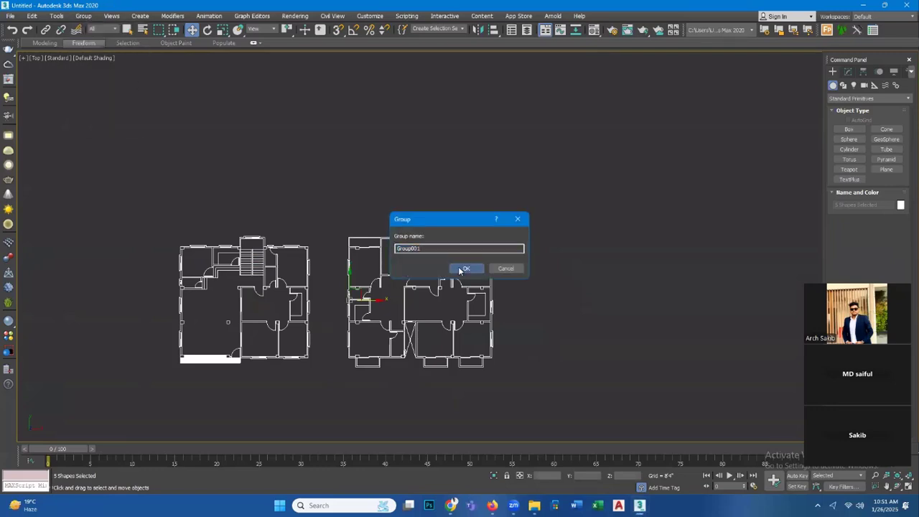
pyautogui.click(465, 268)
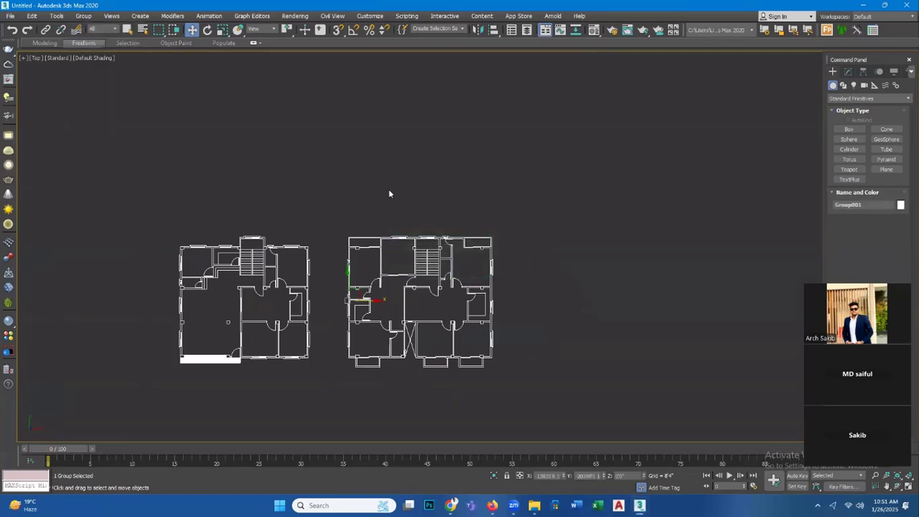
# Step: Move the floor plan group to the world origin by setting its absolute X and Y positions to 0
pyautogui.rightClick(192, 31)
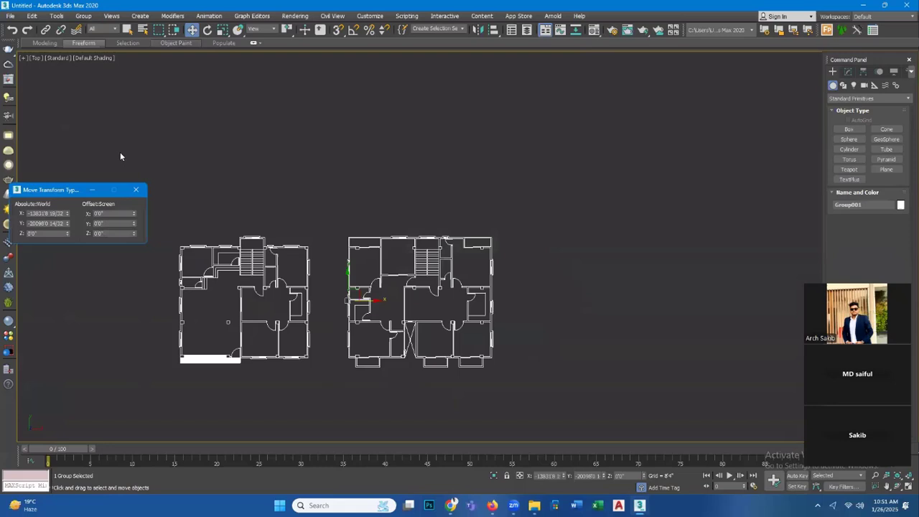
pyautogui.doubleClick(64, 212)
pyautogui.write('0')
pyautogui.press('Return')
pyautogui.press('Tab')
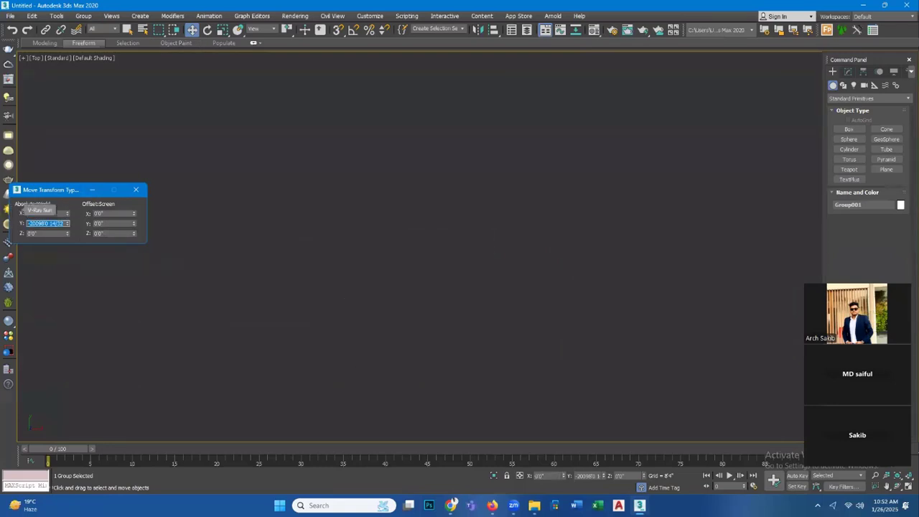
pyautogui.press('Tab')
pyautogui.write('0')
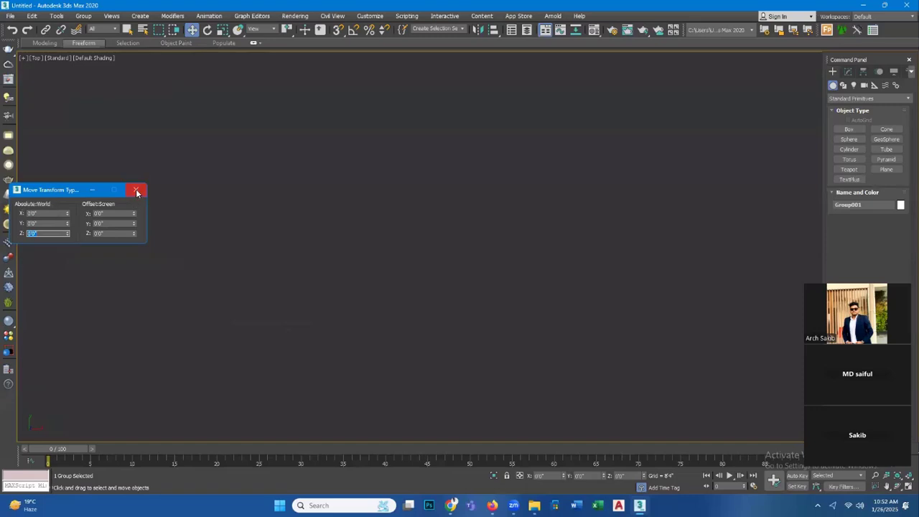
pyautogui.click(137, 190)
# Step: Delete the large practice plane lying beneath the floor plan group
pyautogui.press('z')
pyautogui.scroll(-6, 456, 301)
pyautogui.scroll(-2, 471, 289)
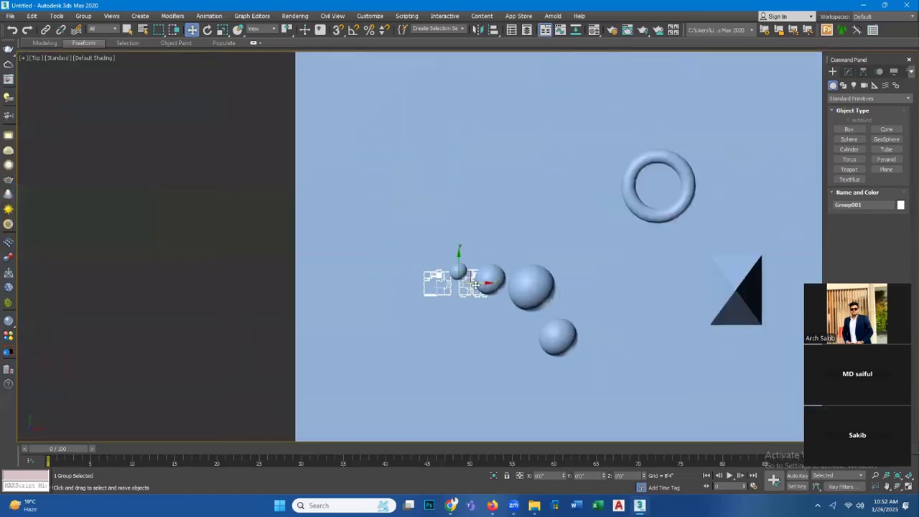
pyautogui.scroll(-3, 474, 286)
pyautogui.scroll(3, 485, 312)
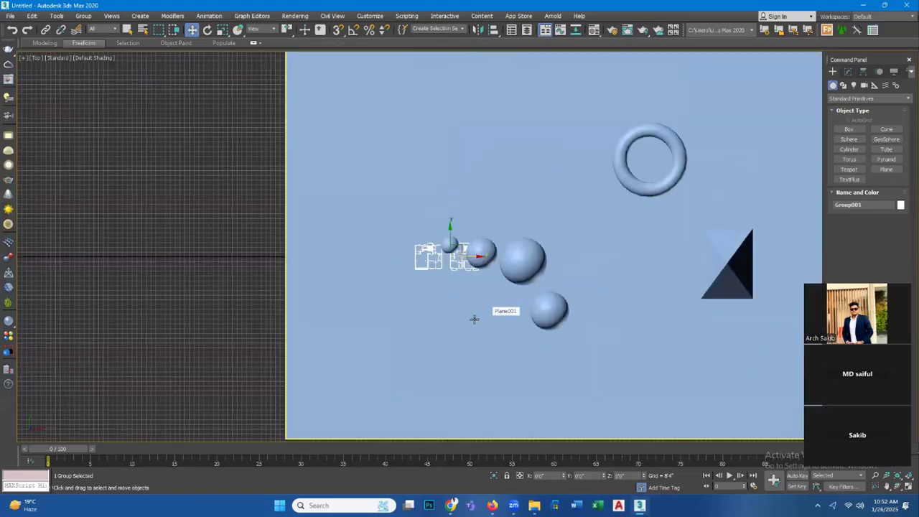
pyautogui.click(475, 320)
pyautogui.press('Delete')
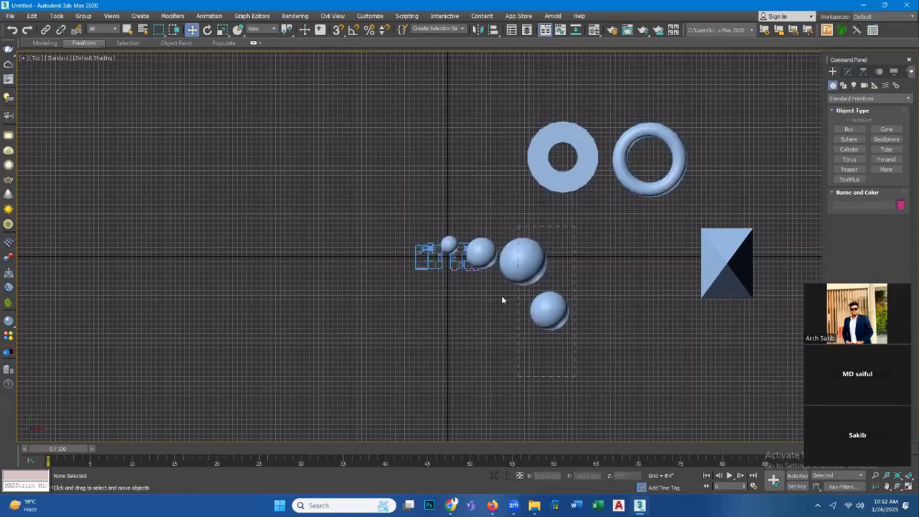
# Step: Delete the four practice spheres around the floor plans
pyautogui.press('Delete')
pyautogui.click(483, 253)
pyautogui.press('Delete')
pyautogui.click(523, 262)
pyautogui.press('Delete')
pyautogui.click(450, 245)
pyautogui.press('Delete')
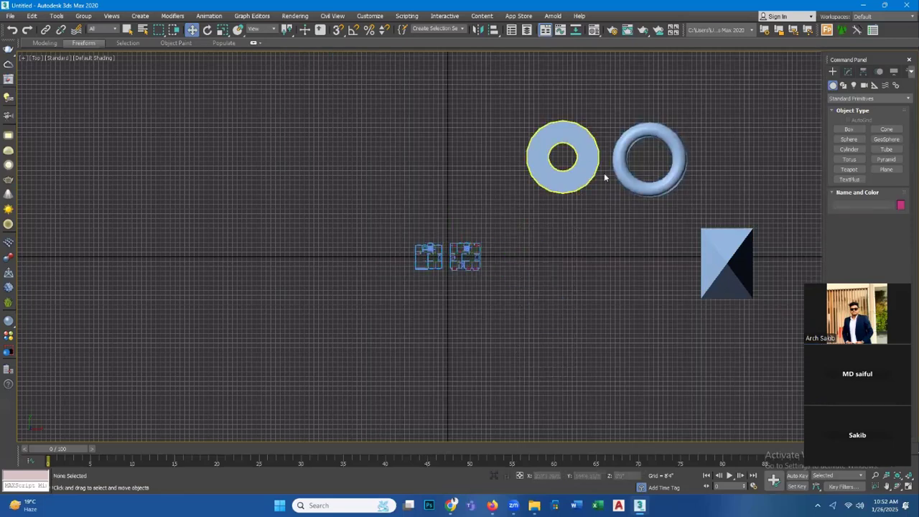
# Step: Delete the remaining practice objects: the flat ring, the torus and the pyramid
pyautogui.click(596, 173)
pyautogui.press('Delete')
pyautogui.click(672, 188)
pyautogui.press('Delete')
pyautogui.click(716, 247)
pyautogui.press('Delete')
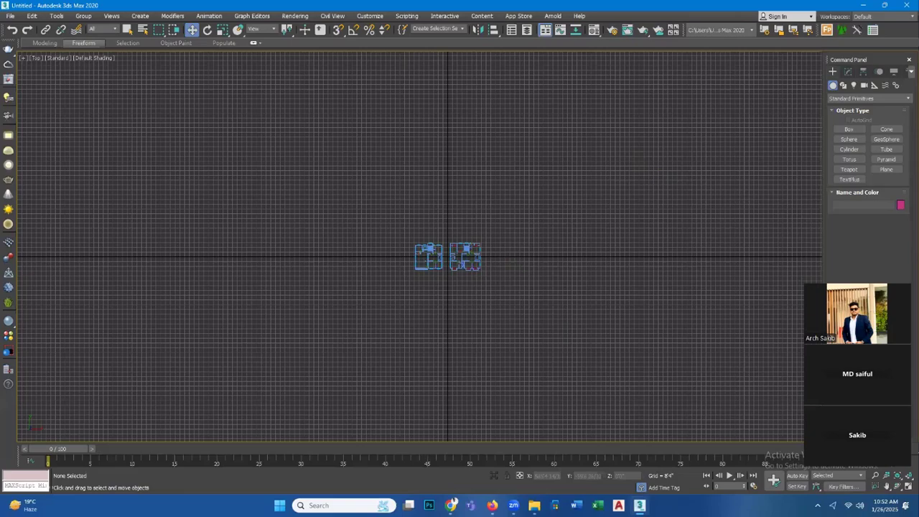
# Step: Hide the home grid in the Top view
pyautogui.moveTo(474, 281); pyautogui.dragTo(414, 327, button='middle')
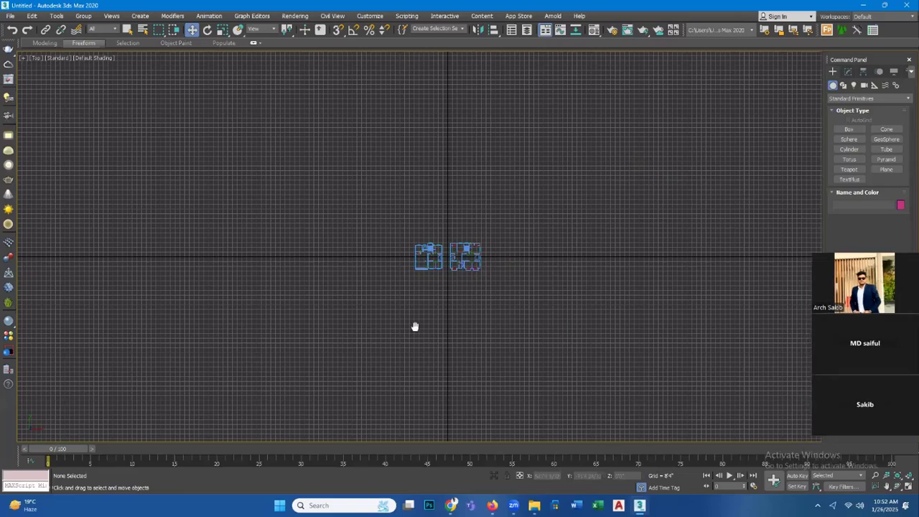
pyautogui.press('g')
pyautogui.scroll(6, 413, 328)
pyautogui.scroll(1, 334, 319)
pyautogui.scroll(2, 263, 271)
pyautogui.moveTo(286, 274); pyautogui.dragTo(328, 349, button='middle')
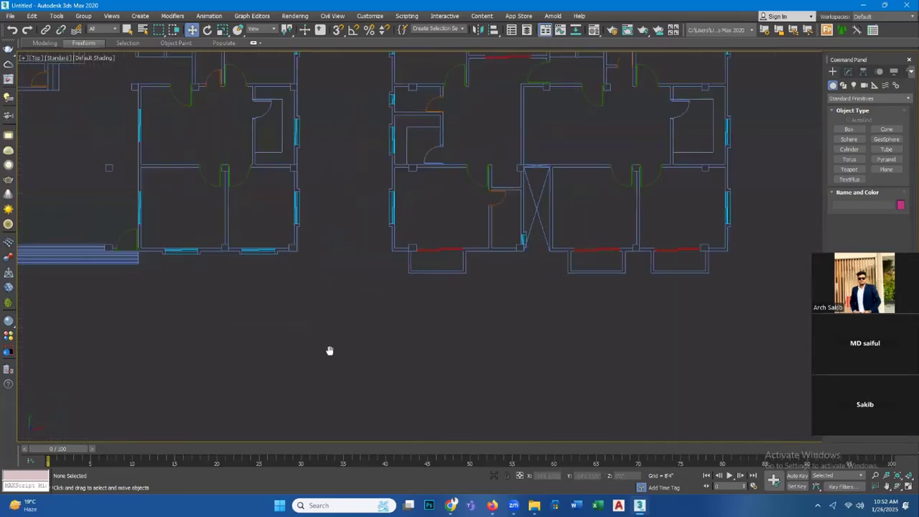
# Step: Examine the two imported floor plans and check that they select together as one group
pyautogui.click(341, 318)
pyautogui.click(374, 275)
pyautogui.scroll(-4, 372, 271)
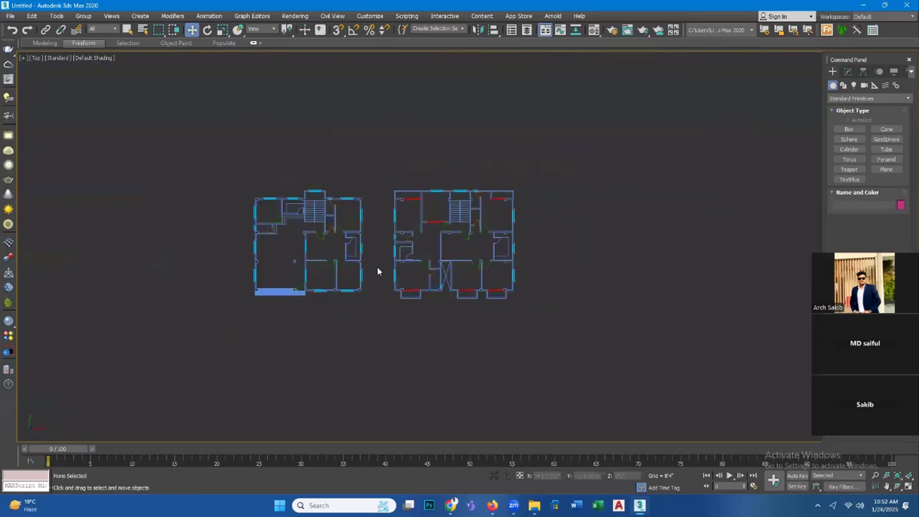
pyautogui.scroll(1, 377, 267)
pyautogui.scroll(2, 381, 267)
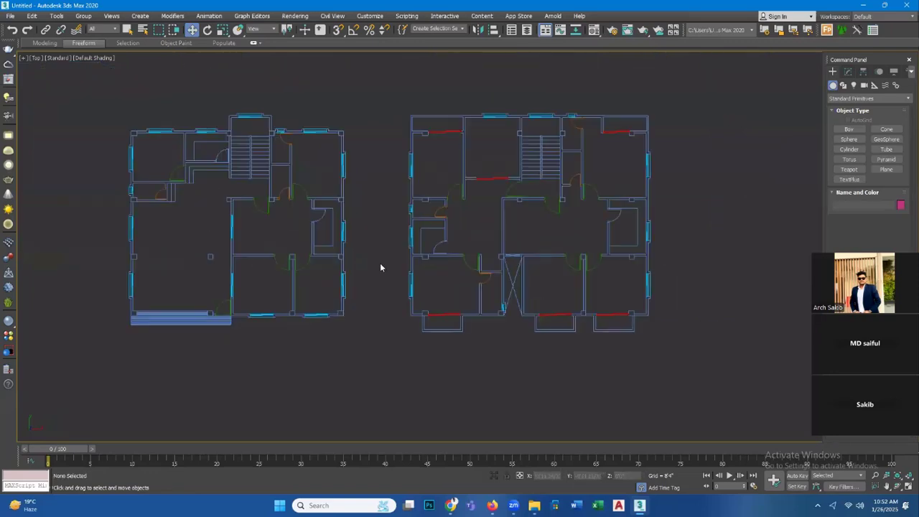
pyautogui.click(391, 263)
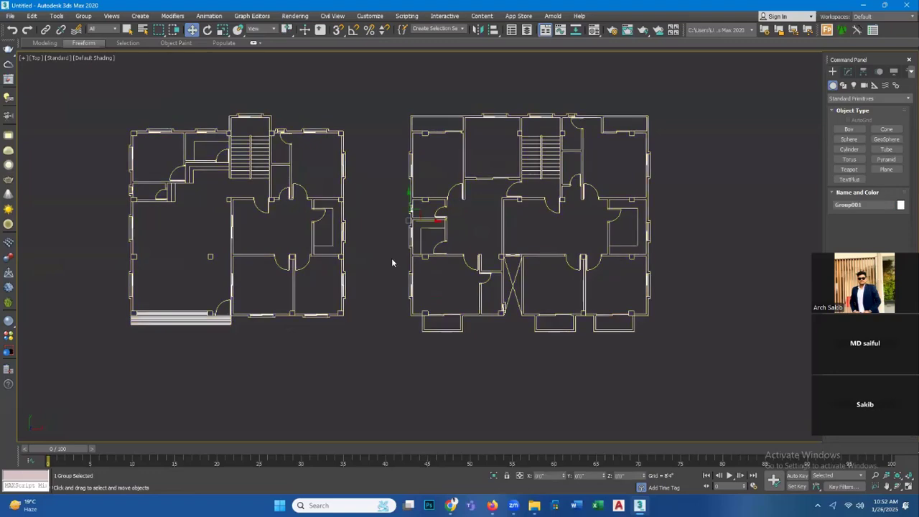
pyautogui.click(388, 266)
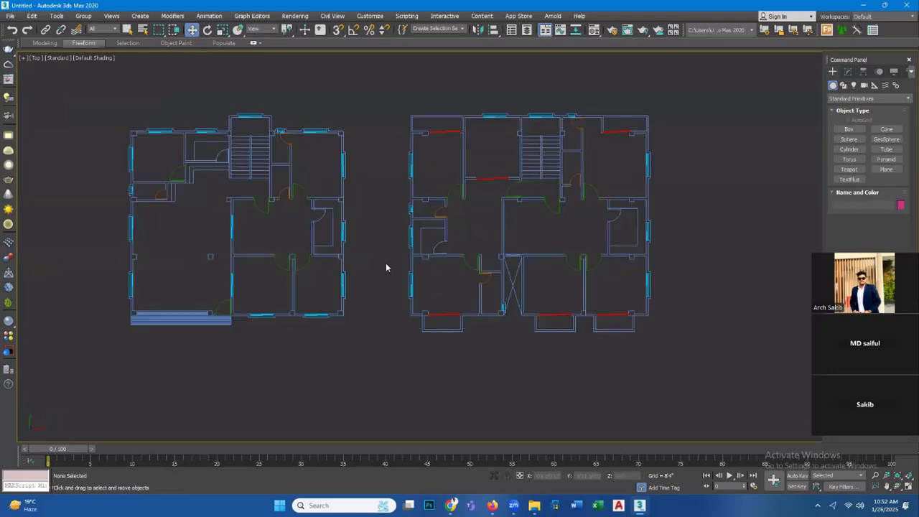
pyautogui.click(519, 156)
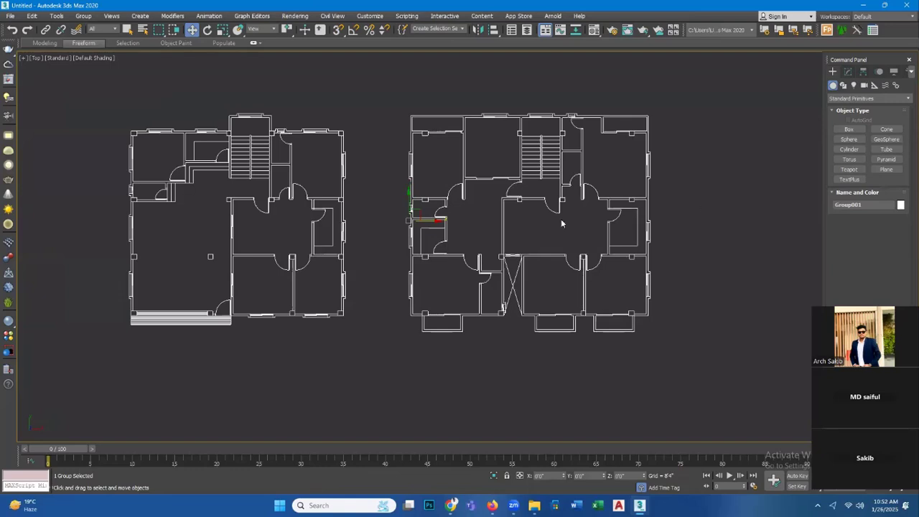
pyautogui.click(671, 165)
pyautogui.moveTo(667, 166); pyautogui.dragTo(659, 170, button='middle')
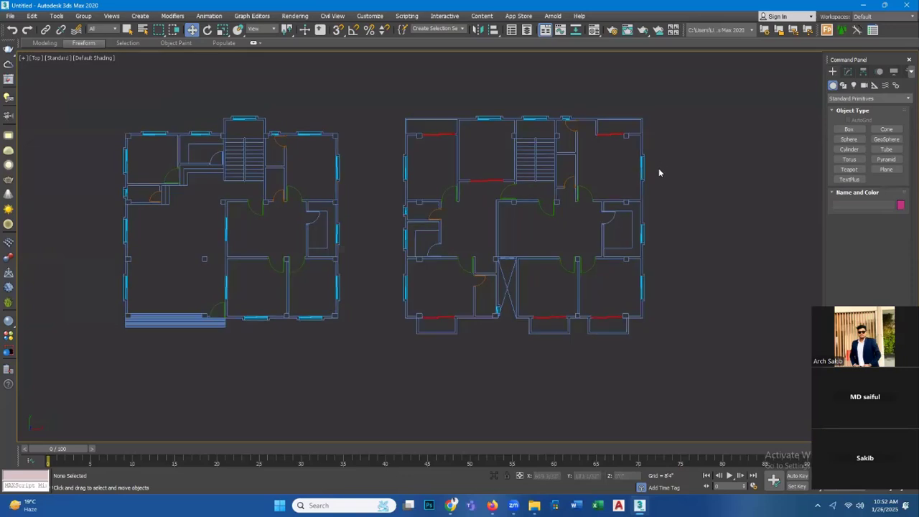
# Step: Start the Rectangle spline tool and switch object snapping to 2.5D
pyautogui.click(844, 86)
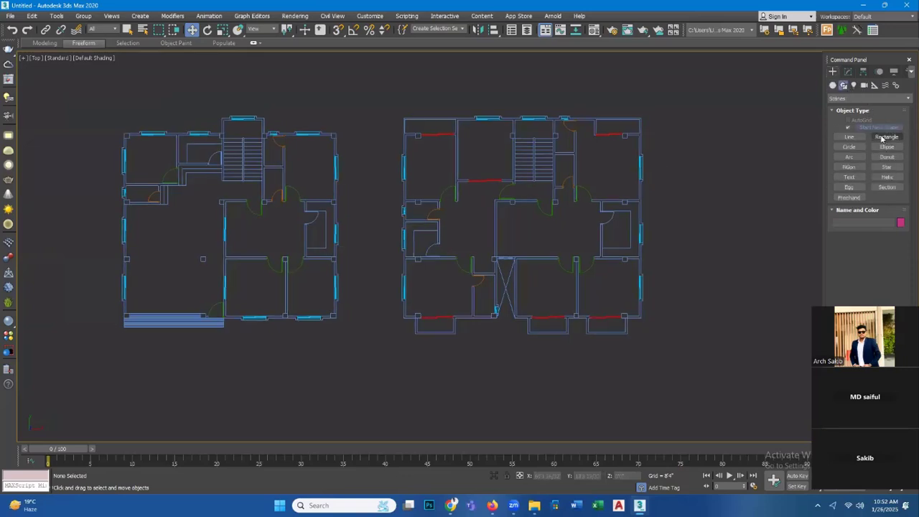
pyautogui.click(885, 137)
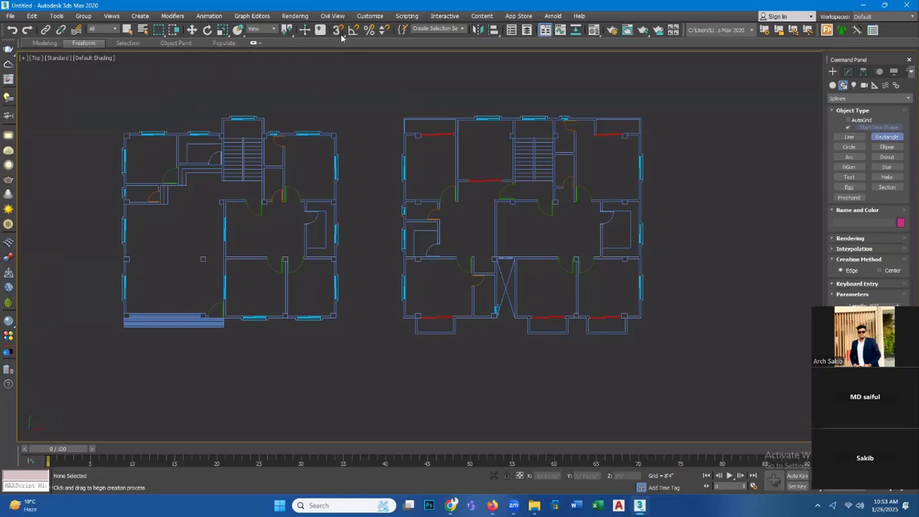
pyautogui.moveTo(339, 31); pyautogui.dragTo(341, 62)
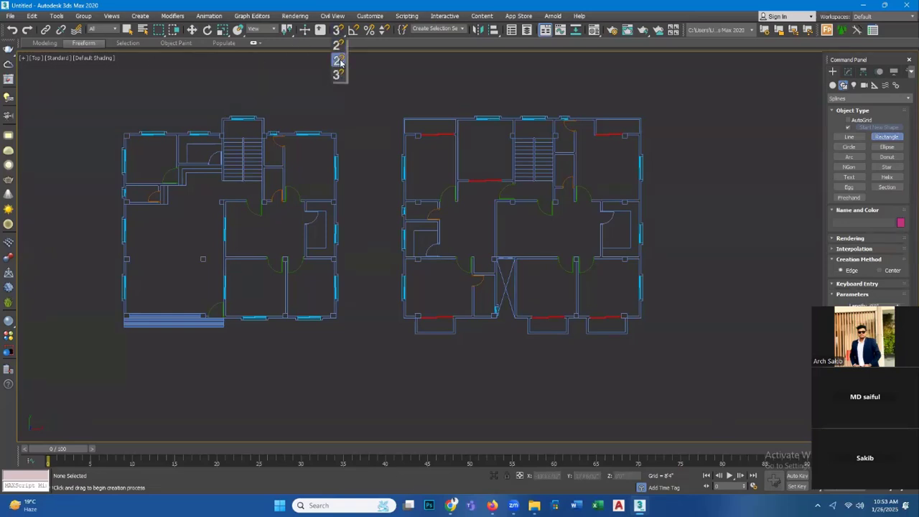
pyautogui.moveTo(349, 75); pyautogui.dragTo(341, 60)
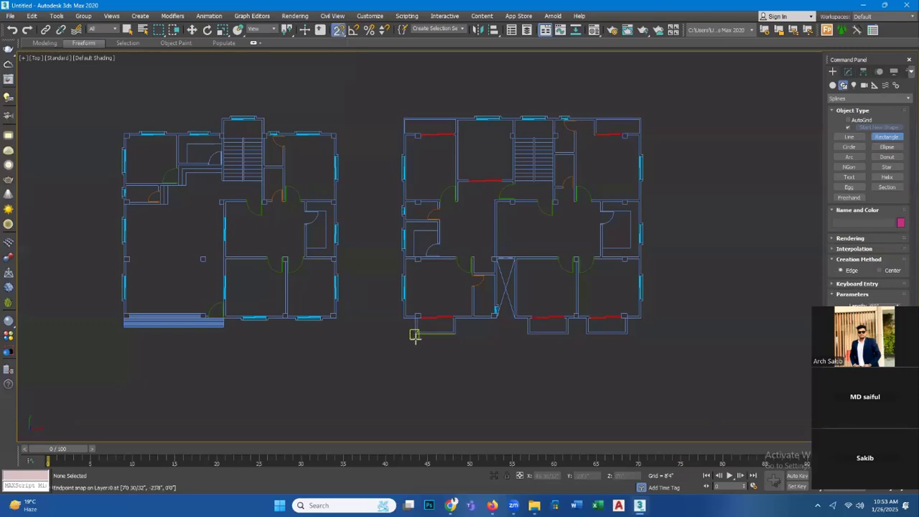
# Step: Trace snapped rectangles over the right-hand plan's lower-left corner walls and the outer wall between its two lowest left-side windows
pyautogui.scroll(5, 414, 335)
pyautogui.scroll(3, 384, 350)
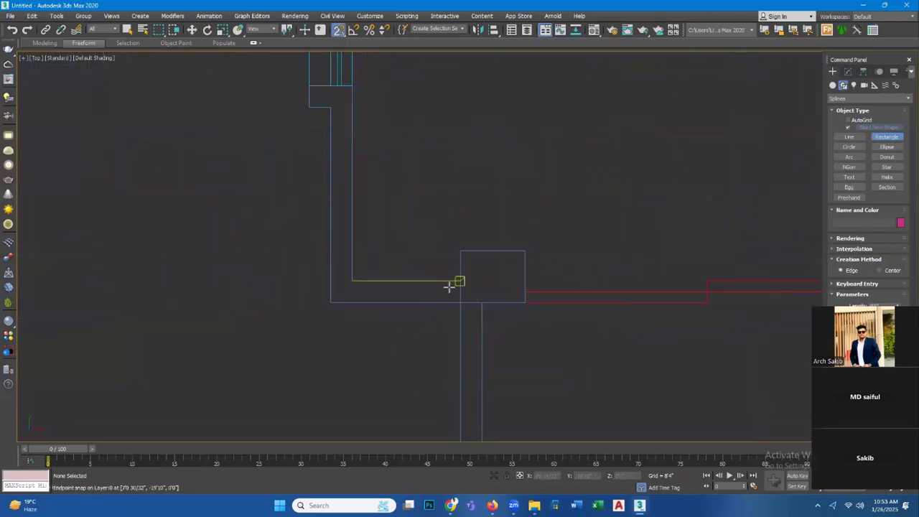
pyautogui.moveTo(460, 281); pyautogui.dragTo(352, 85)
pyautogui.scroll(-5, 369, 118)
pyautogui.moveTo(393, 100); pyautogui.dragTo(399, 355, button='middle')
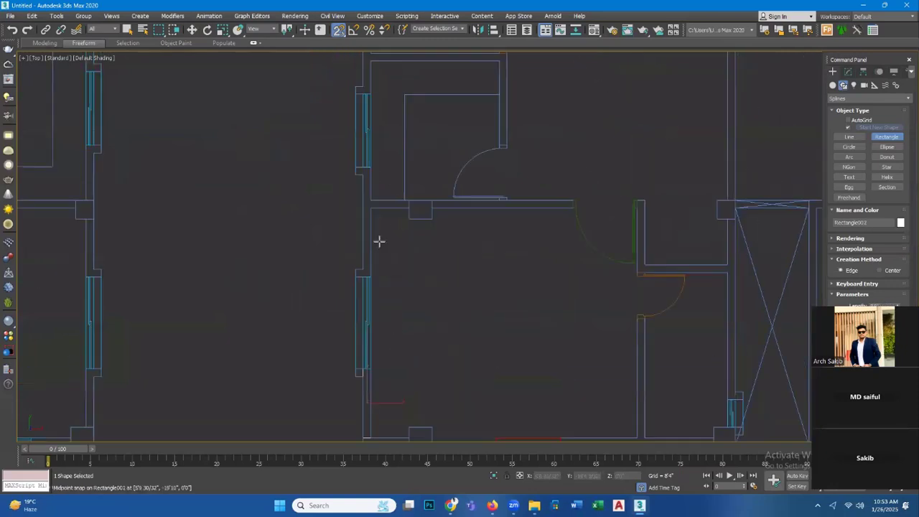
pyautogui.scroll(3, 377, 240)
pyautogui.moveTo(363, 298)
pyautogui.mouseDown()
pyautogui.moveTo(341, 120)
pyautogui.moveTo(347, 94)
pyautogui.mouseUp()
pyautogui.scroll(-5, 384, 305)
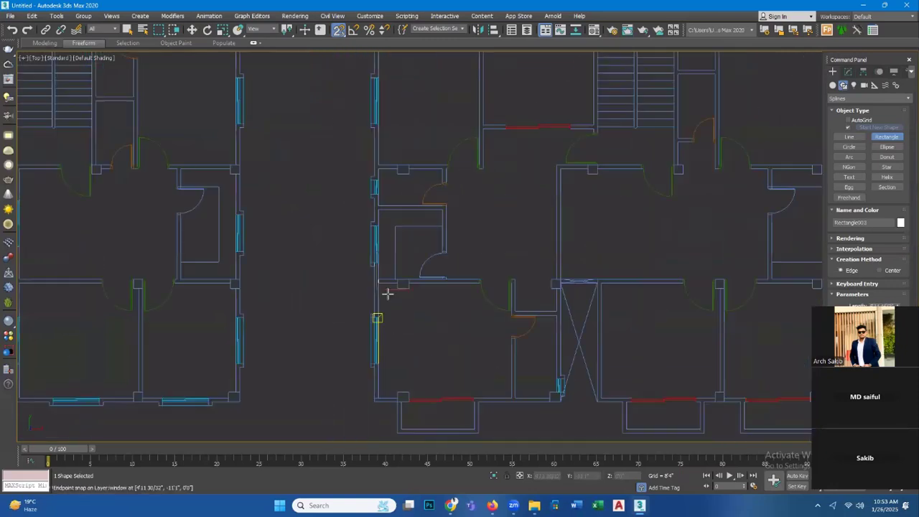
# Step: Trace rectangles over the left outer wall segments below and above the small window of the right-hand plan
pyautogui.moveTo(393, 207); pyautogui.dragTo(410, 314, button='middle')
pyautogui.scroll(4, 405, 306)
pyautogui.moveTo(383, 387); pyautogui.dragTo(382, 355, button='middle')
pyautogui.moveTo(373, 394); pyautogui.dragTo(362, 304)
pyautogui.moveTo(375, 256); pyautogui.dragTo(385, 319, button='middle')
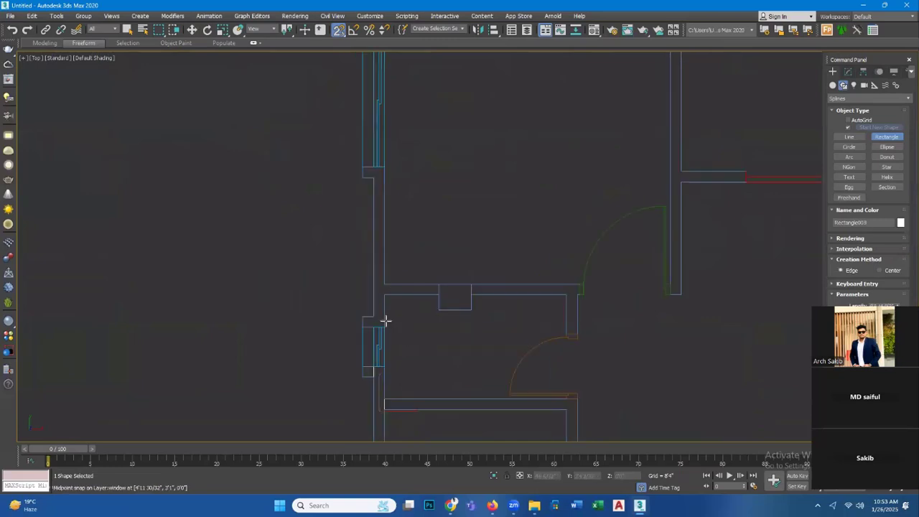
pyautogui.moveTo(384, 326); pyautogui.dragTo(372, 166)
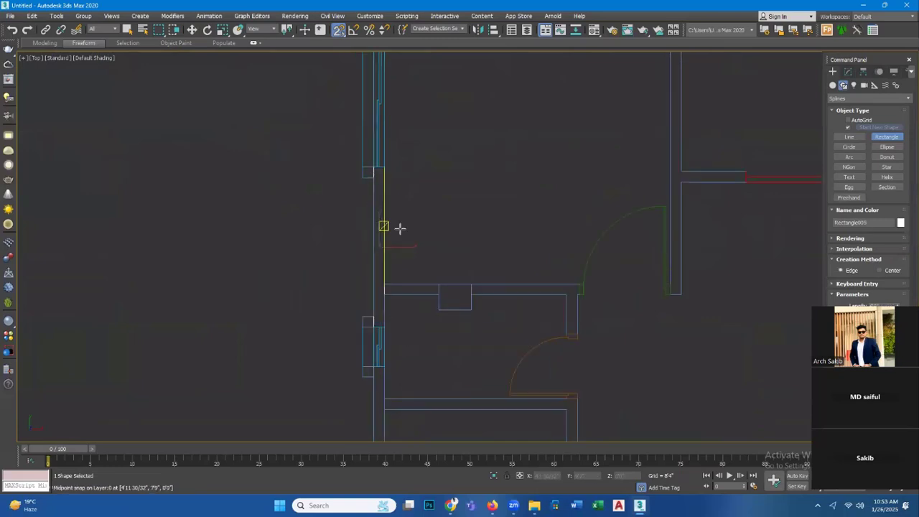
# Step: Trace the left outer wall above the uppermost window and the short cross wall running to the upper-left column
pyautogui.moveTo(431, 277)
pyautogui.mouseDown(button='middle')
pyautogui.moveTo(453, 329)
pyautogui.moveTo(384, 244)
pyautogui.mouseUp(button='middle')
pyautogui.moveTo(382, 246)
pyautogui.mouseDown()
pyautogui.moveTo(367, 138)
pyautogui.moveTo(372, 119)
pyautogui.moveTo(381, 122)
pyautogui.mouseUp()
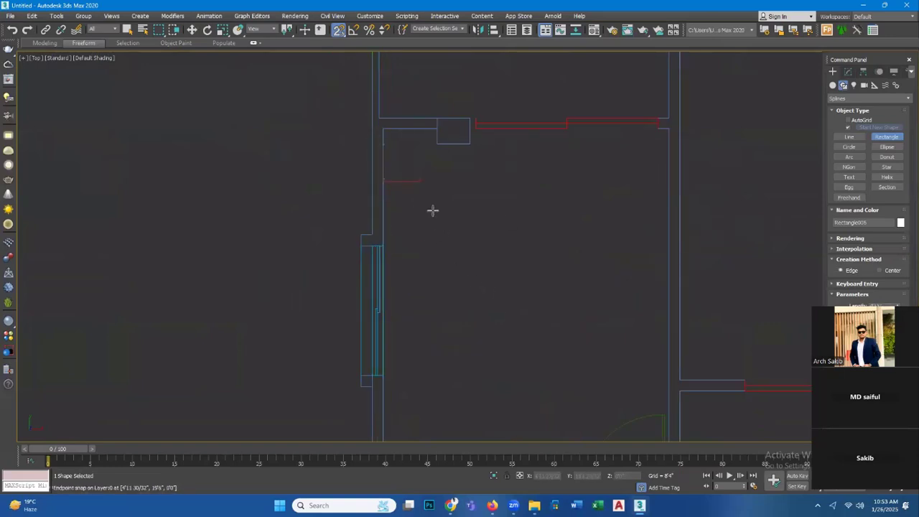
pyautogui.moveTo(437, 128); pyautogui.dragTo(381, 232)
pyautogui.scroll(4, 404, 256)
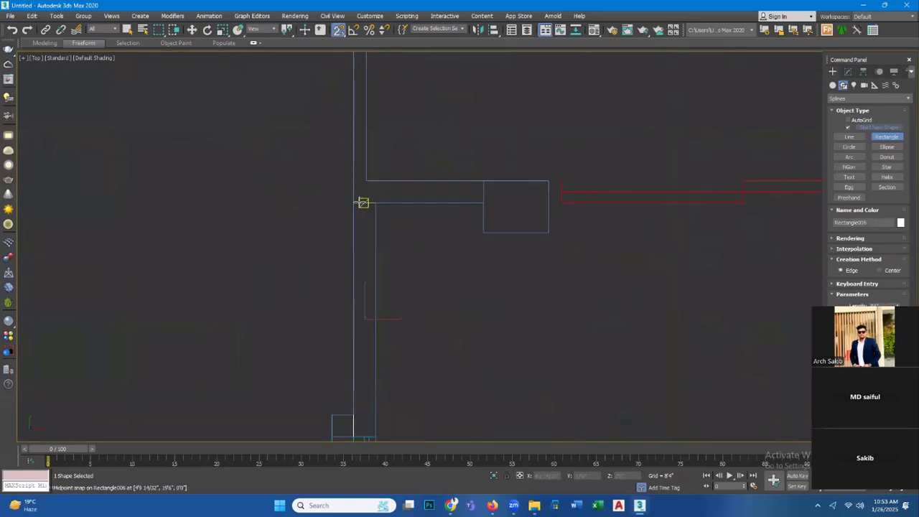
pyautogui.moveTo(353, 203); pyautogui.dragTo(483, 181)
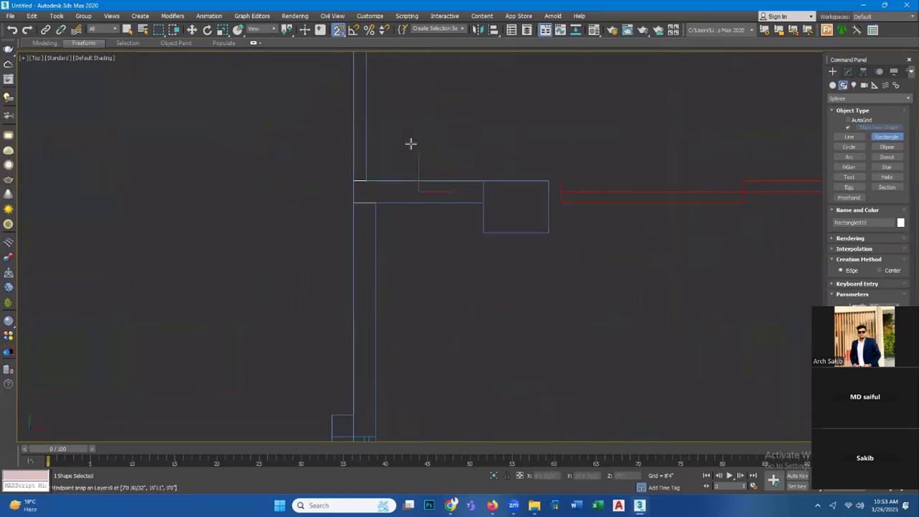
# Step: Trace a rectangle over the column beside the red opening at the upper-left balcony
pyautogui.moveTo(521, 251); pyautogui.dragTo(418, 265, button='middle')
pyautogui.scroll(-4, 507, 289)
pyautogui.scroll(4, 418, 265)
pyautogui.moveTo(376, 206); pyautogui.dragTo(421, 241)
pyautogui.scroll(-5, 394, 265)
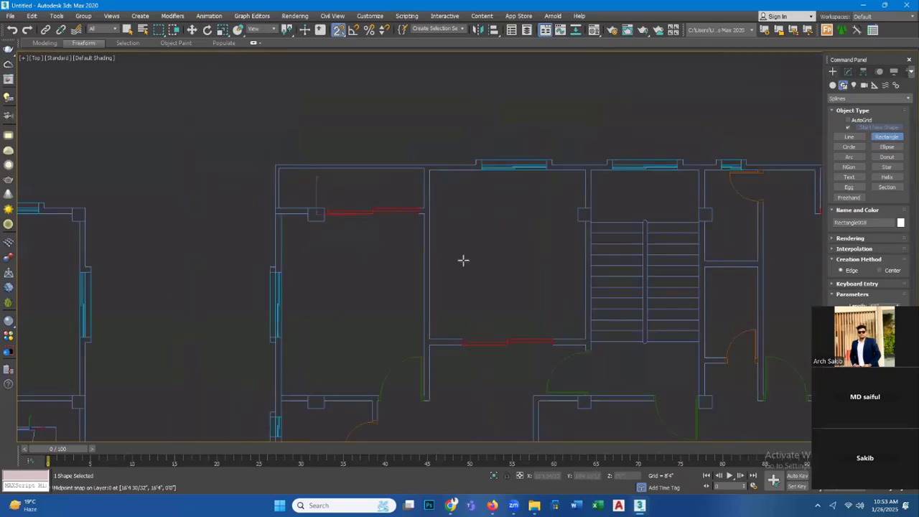
# Step: Trace rectangles over the upper balcony perimeter walls, from the plan's upper-left corner to its upper-right corner
pyautogui.scroll(3, 281, 174)
pyautogui.scroll(2, 414, 186)
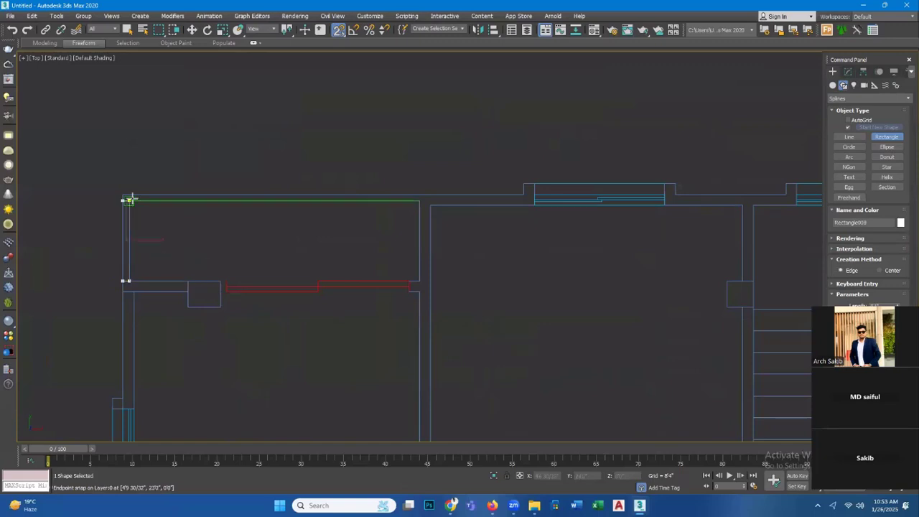
pyautogui.moveTo(122, 195); pyautogui.dragTo(399, 316)
pyautogui.scroll(-5, 431, 294)
pyautogui.scroll(6, 606, 281)
pyautogui.scroll(-5, 424, 302)
pyautogui.scroll(5, 430, 190)
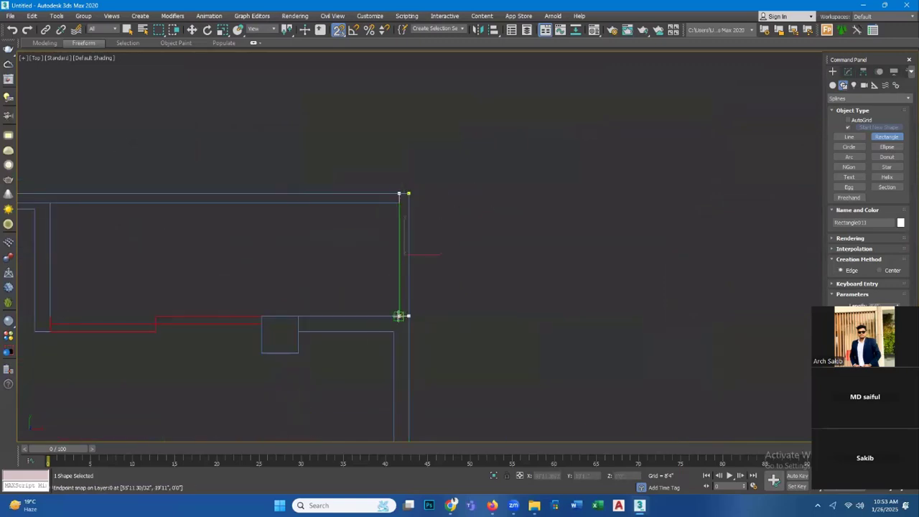
# Step: Trace the short cross wall at the upper-right column and the right outer wall down to the uppermost window
pyautogui.moveTo(306, 345); pyautogui.dragTo(302, 304, button='middle')
pyautogui.moveTo(296, 275)
pyautogui.mouseDown()
pyautogui.moveTo(391, 290)
pyautogui.moveTo(390, 356)
pyautogui.mouseUp()
pyautogui.scroll(-5, 390, 356)
pyautogui.moveTo(390, 356); pyautogui.dragTo(361, 220, button='middle')
pyautogui.scroll(5, 367, 247)
pyautogui.moveTo(361, 220); pyautogui.dragTo(345, 243)
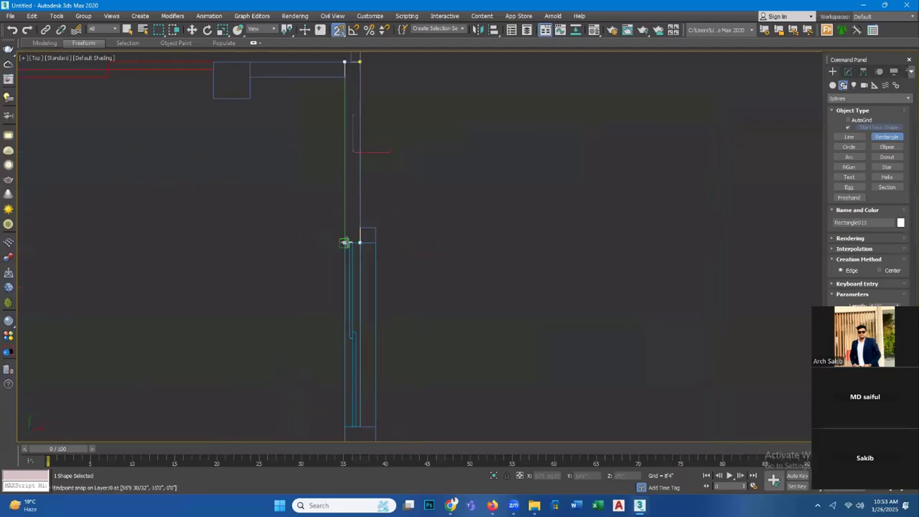
# Step: Trace a rectangle over the right outer wall between the uppermost and middle windows
pyautogui.moveTo(341, 396); pyautogui.dragTo(380, 187, button='middle')
pyautogui.moveTo(385, 223); pyautogui.dragTo(400, 349)
pyautogui.moveTo(400, 350); pyautogui.dragTo(403, 225, button='middle')
pyautogui.scroll(-2, 403, 225)
pyautogui.moveTo(402, 225); pyautogui.dragTo(403, 390)
pyautogui.scroll(4, 403, 390)
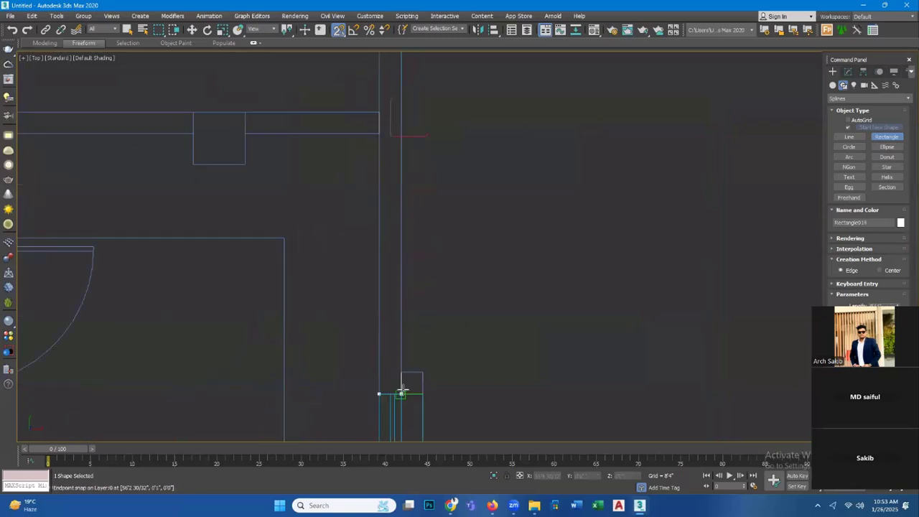
# Step: Trace a rectangle over the right outer wall between the middle and lowest windows
pyautogui.scroll(-4, 403, 323)
pyautogui.moveTo(429, 333); pyautogui.dragTo(404, 329, button='middle')
pyautogui.scroll(4, 382, 270)
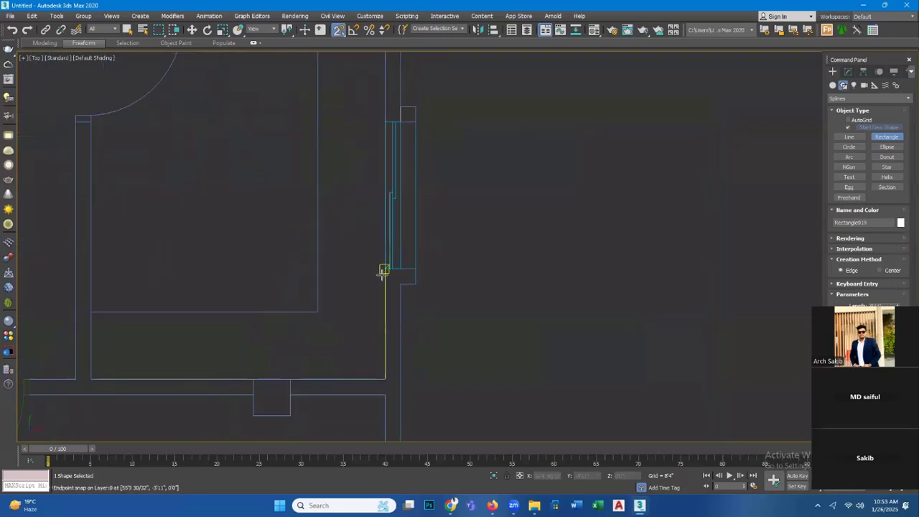
pyautogui.moveTo(385, 269); pyautogui.dragTo(419, 356)
pyautogui.moveTo(419, 356); pyautogui.dragTo(429, 208, button='middle')
pyautogui.moveTo(428, 208); pyautogui.dragTo(410, 361)
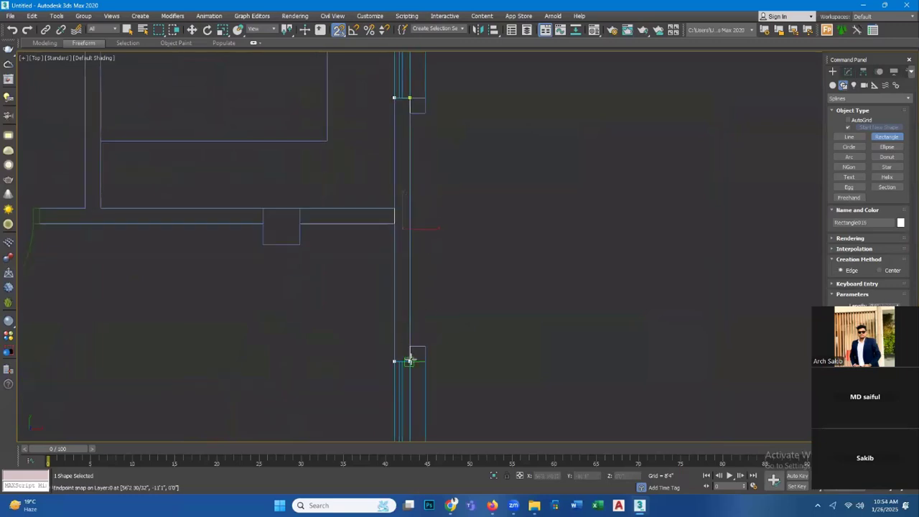
# Step: Trace rectangles over the walls at the plan's lower-right corner and the adjoining column
pyautogui.scroll(-4, 433, 289)
pyautogui.moveTo(432, 290); pyautogui.dragTo(273, 406)
pyautogui.scroll(2, 447, 331)
pyautogui.scroll(2, 431, 335)
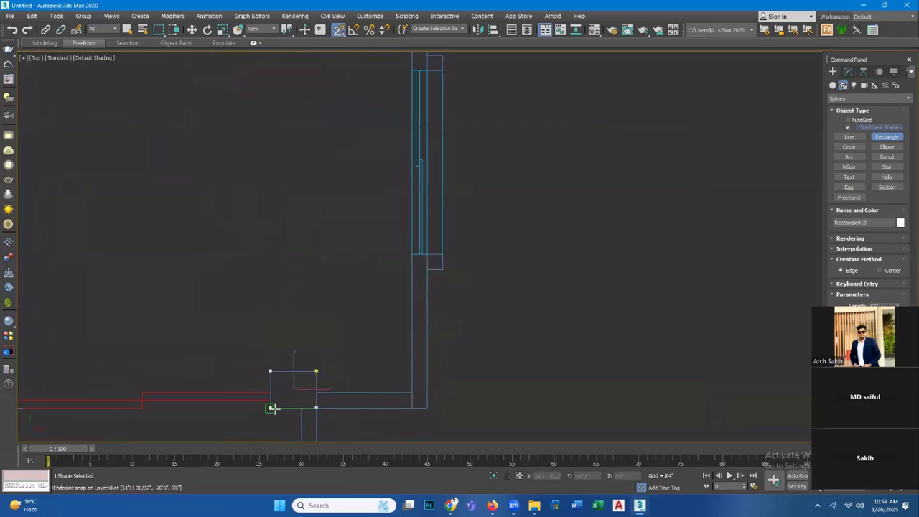